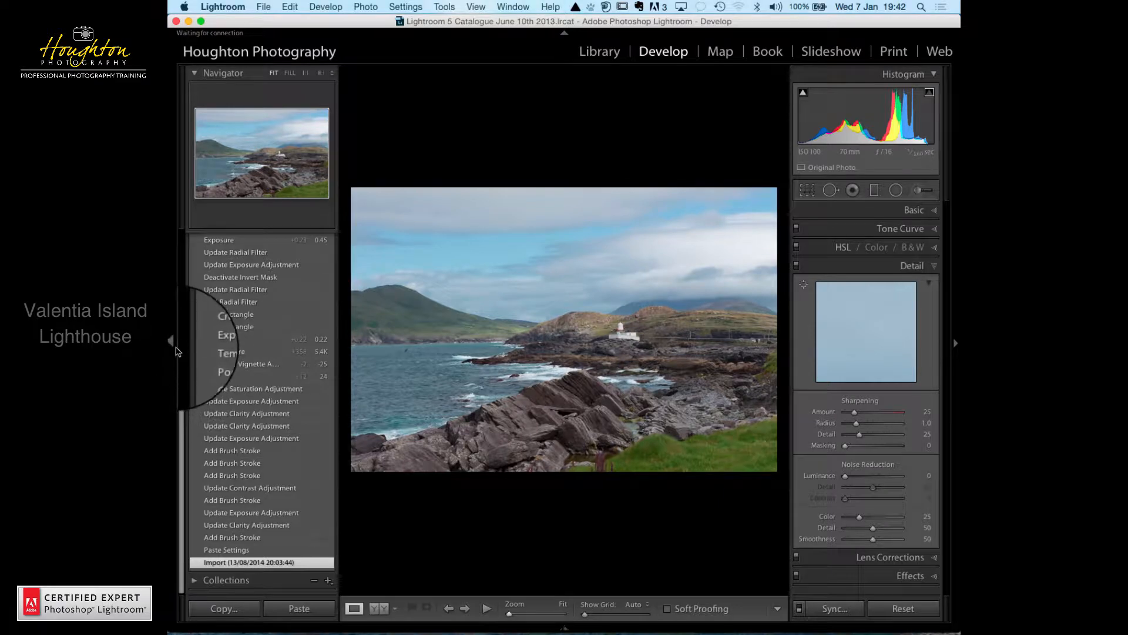
- Compare the finished edit at the Print history state with the original Import state of the lighthouse photo
{"action": "left_click_drag", "start_coordinate": [179, 428], "coordinate": [180, 244]}
{"action": "left_click", "coordinate": [235, 297]}
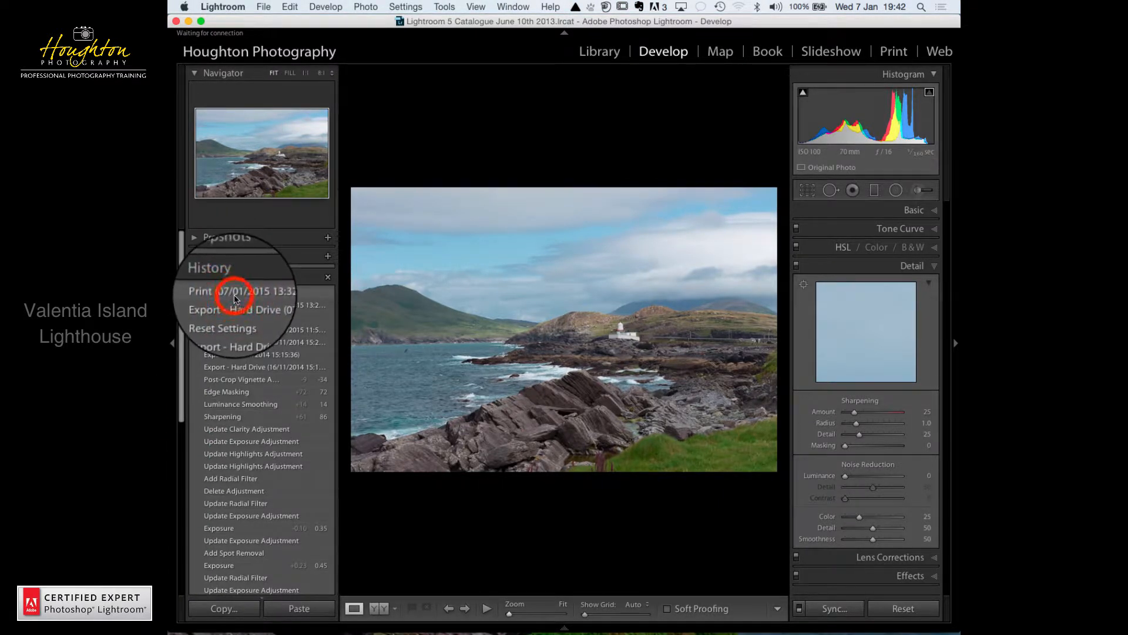
{"action": "key", "text": "f"}
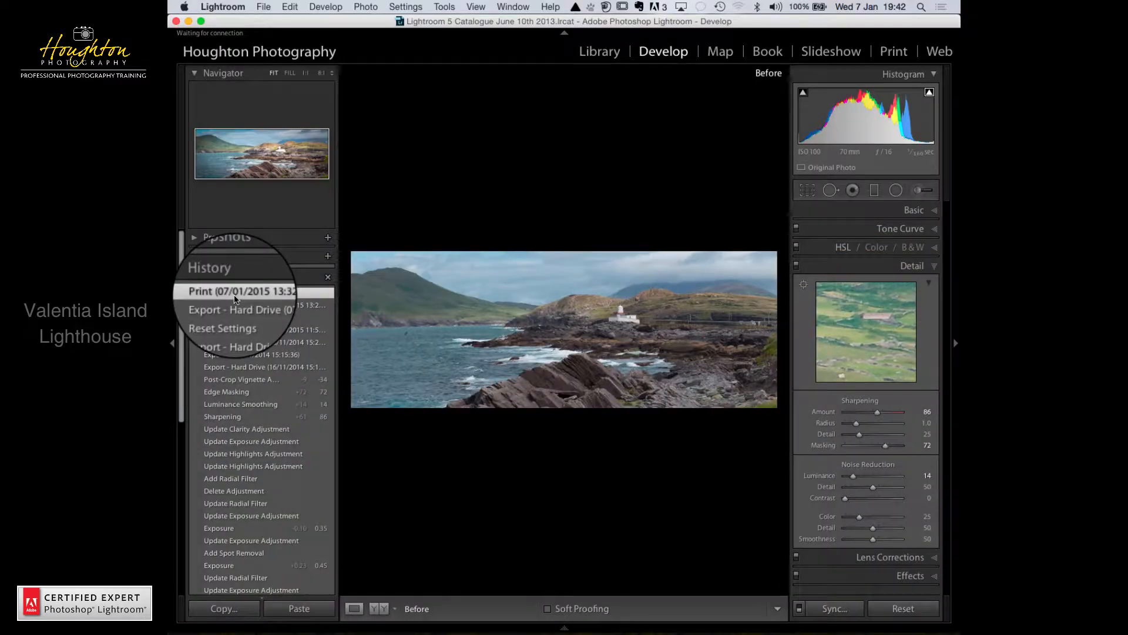
{"action": "left_click_drag", "start_coordinate": [180, 312], "coordinate": [197, 507]}
{"action": "left_click", "coordinate": [238, 562]}
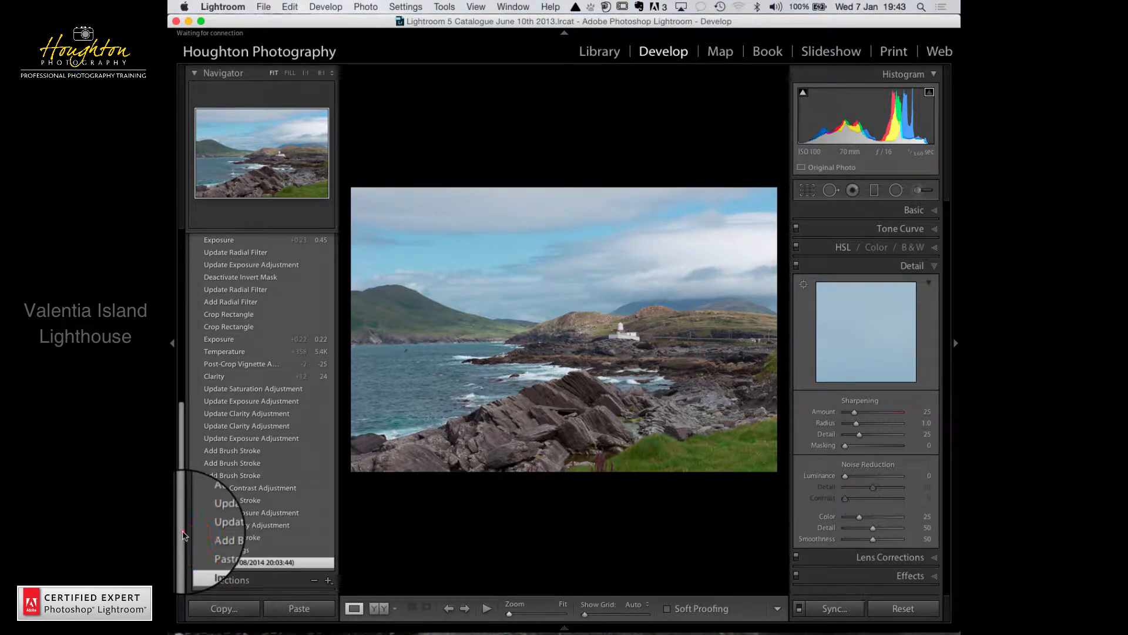
{"action": "left_click_drag", "start_coordinate": [184, 520], "coordinate": [189, 360]}
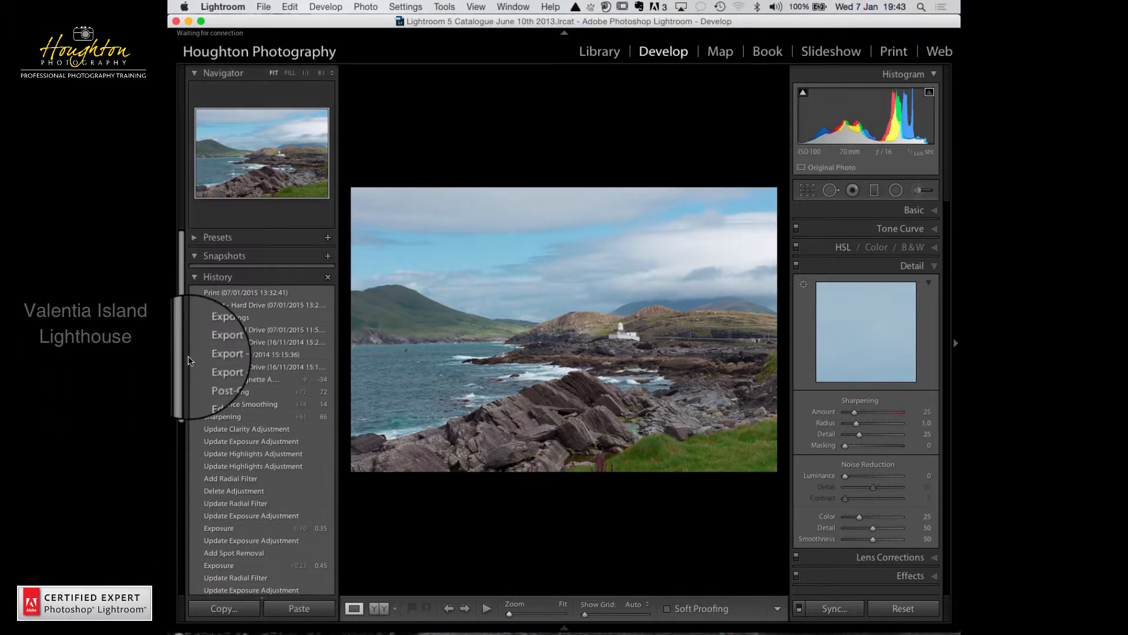
{"action": "left_click", "coordinate": [252, 296]}
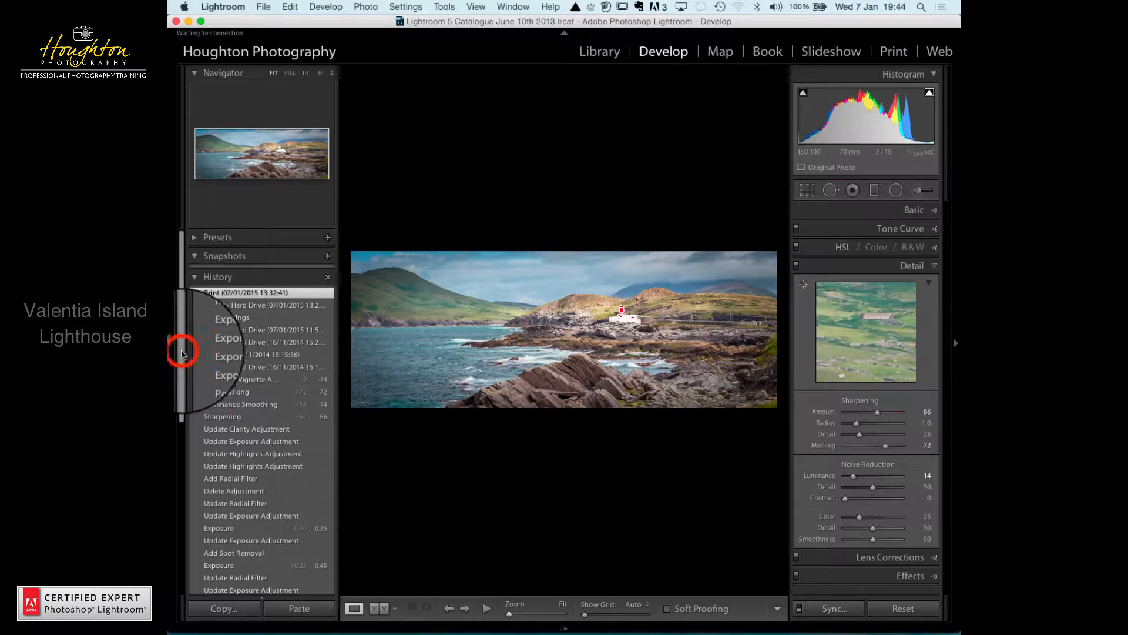
- Revert the photo to its original Import history state and hide the history area to enlarge the image view
{"action": "scroll", "coordinate": [201, 376], "scroll_direction": "down", "scroll_amount": 10}
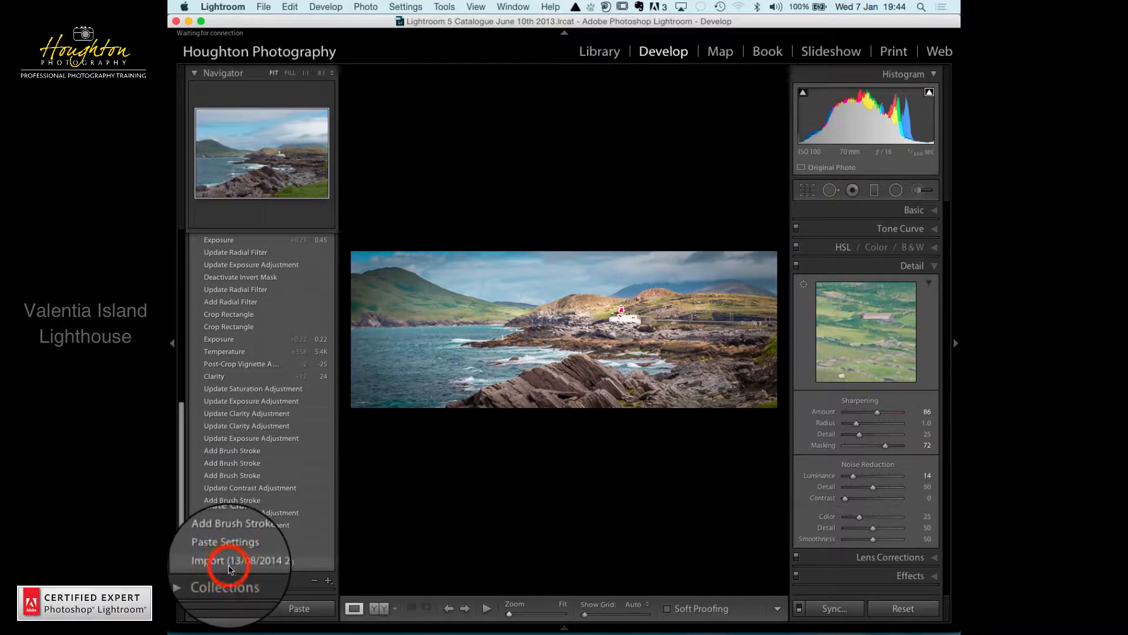
{"action": "left_click", "coordinate": [223, 562]}
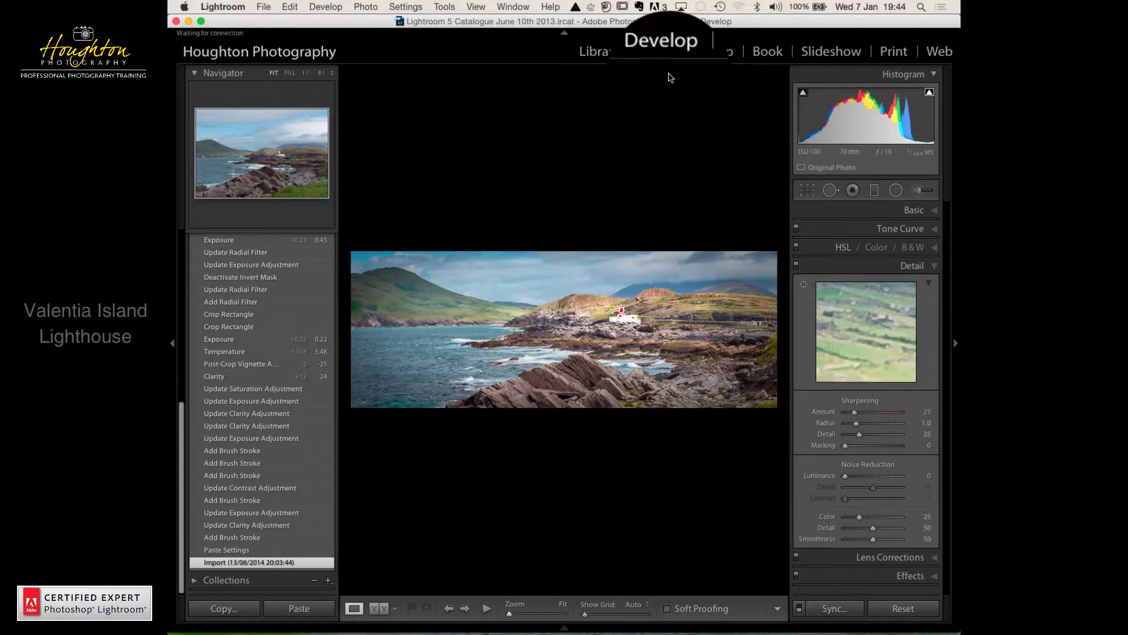
{"action": "left_click", "coordinate": [171, 345]}
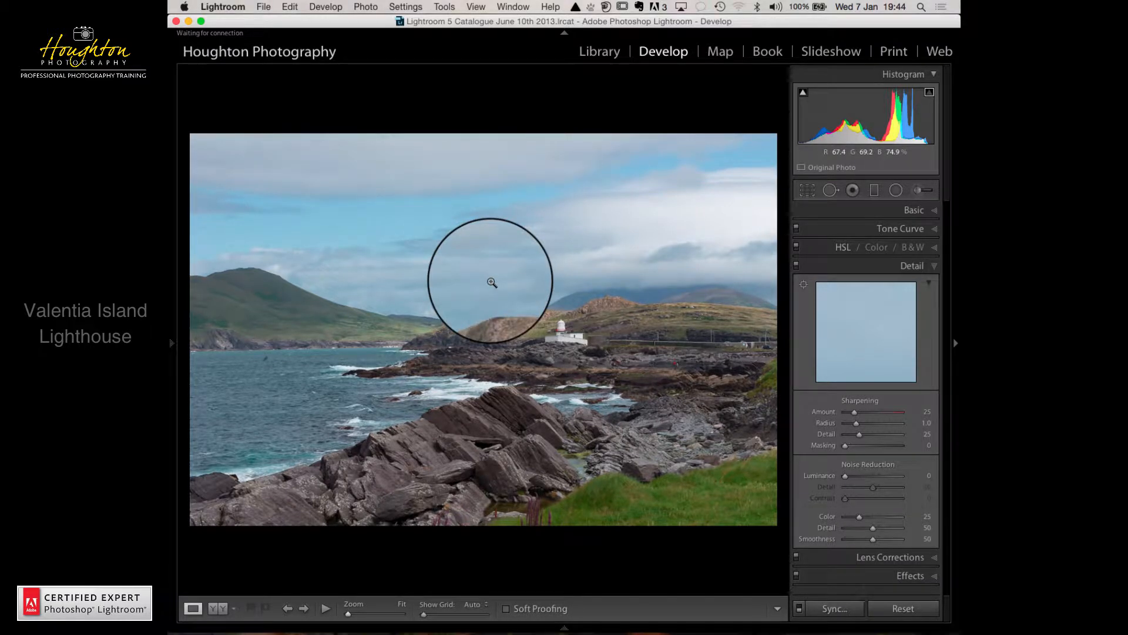
- Start a crop with the 19 x 7 aspect ratio and shrink the frame around the lighthouse and coastline
{"action": "left_click", "coordinate": [810, 188]}
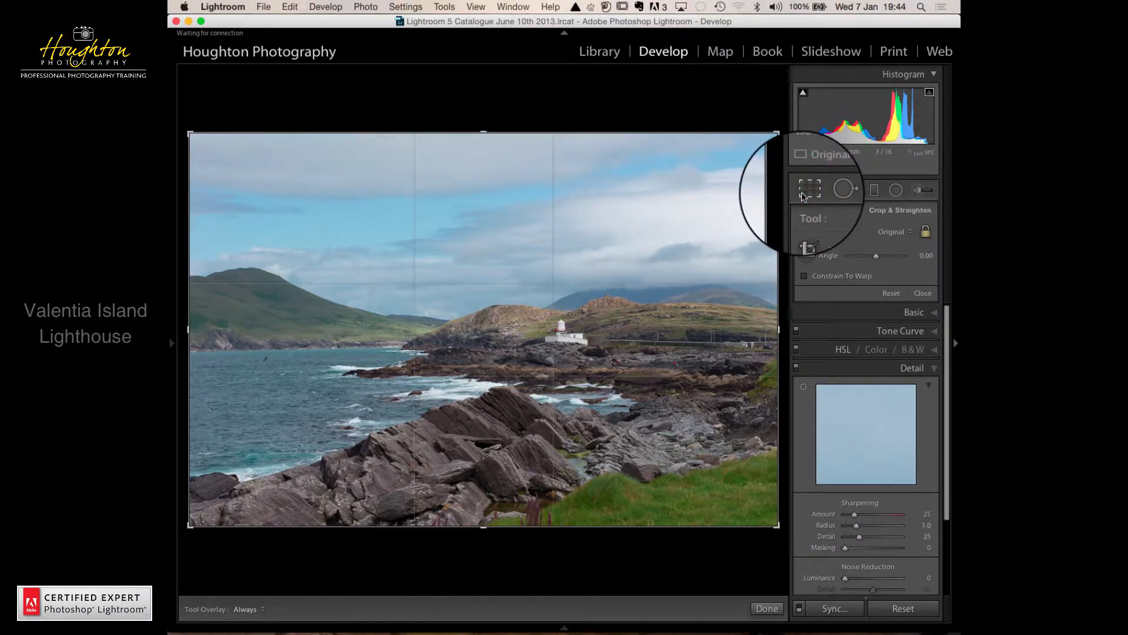
{"action": "left_click", "coordinate": [901, 236]}
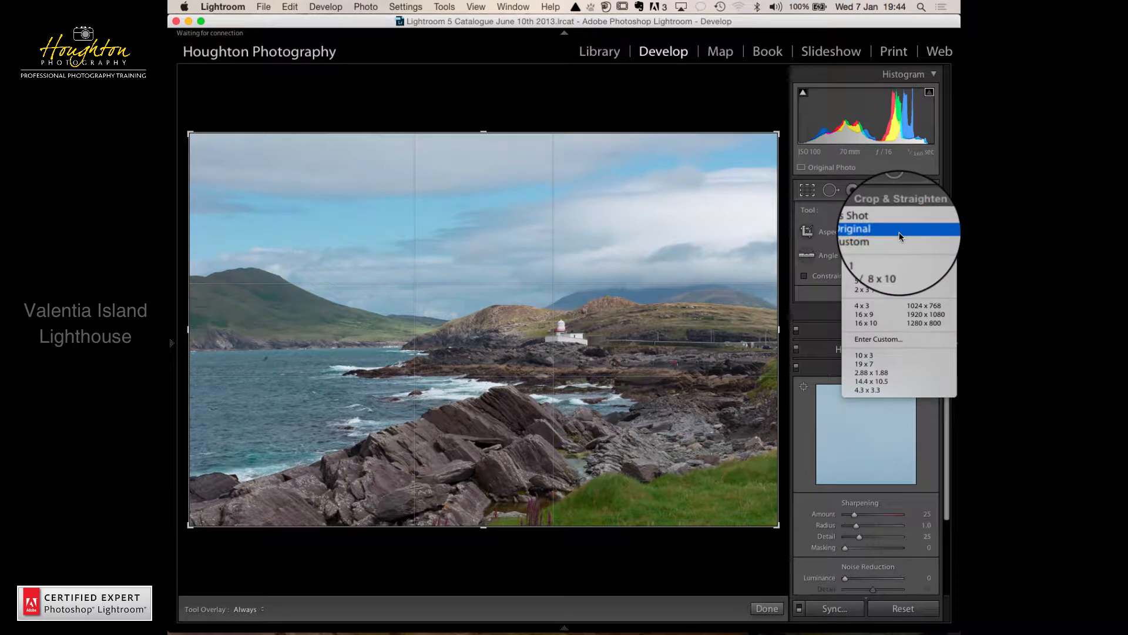
{"action": "left_click", "coordinate": [874, 365]}
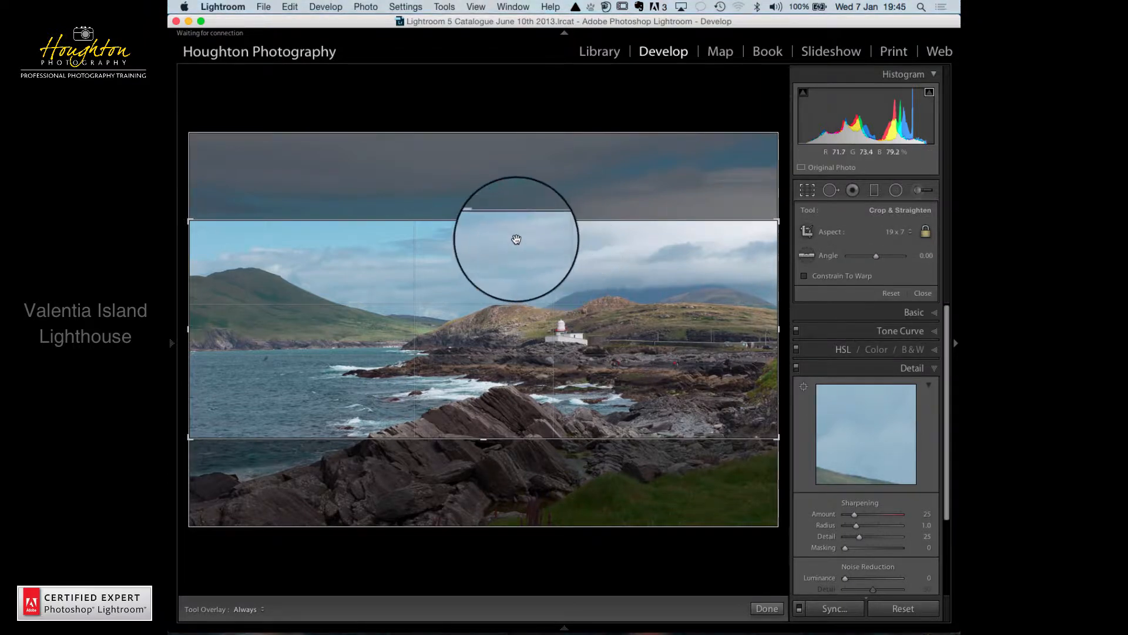
{"action": "mouse_move", "coordinate": [495, 221]}
{"action": "left_mouse_down"}
{"action": "mouse_move", "coordinate": [478, 252]}
{"action": "mouse_move", "coordinate": [487, 203]}
{"action": "left_mouse_up"}
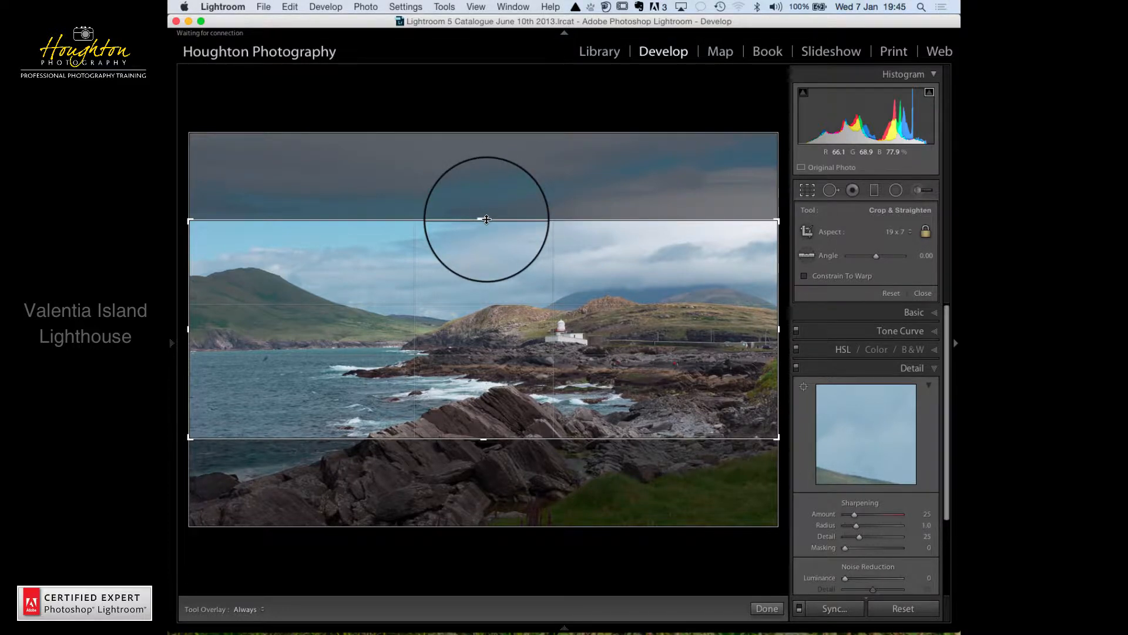
{"action": "left_click_drag", "start_coordinate": [487, 219], "coordinate": [487, 234]}
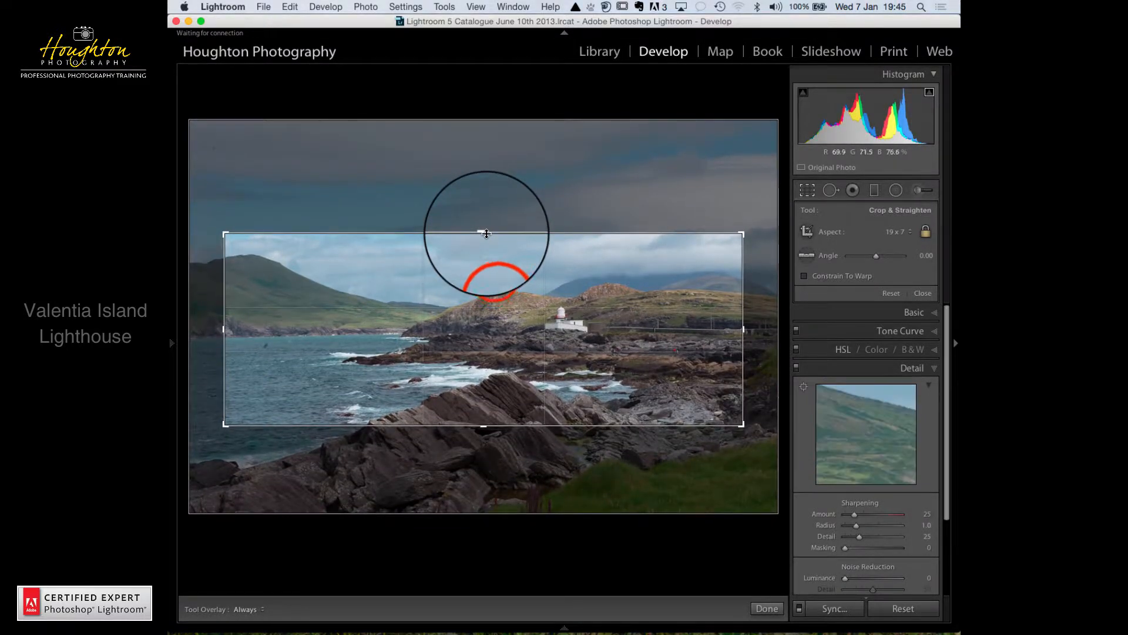
- Reposition the photo within the crop frame and cycle through the crop guide overlays to check the composition
{"action": "mouse_move", "coordinate": [496, 272]}
{"action": "left_mouse_down"}
{"action": "mouse_move", "coordinate": [514, 269]}
{"action": "mouse_move", "coordinate": [473, 280]}
{"action": "mouse_move", "coordinate": [476, 267]}
{"action": "left_mouse_up"}
{"action": "key", "text": "o"}
{"action": "key", "text": "o"}
{"action": "key", "text": "o"}
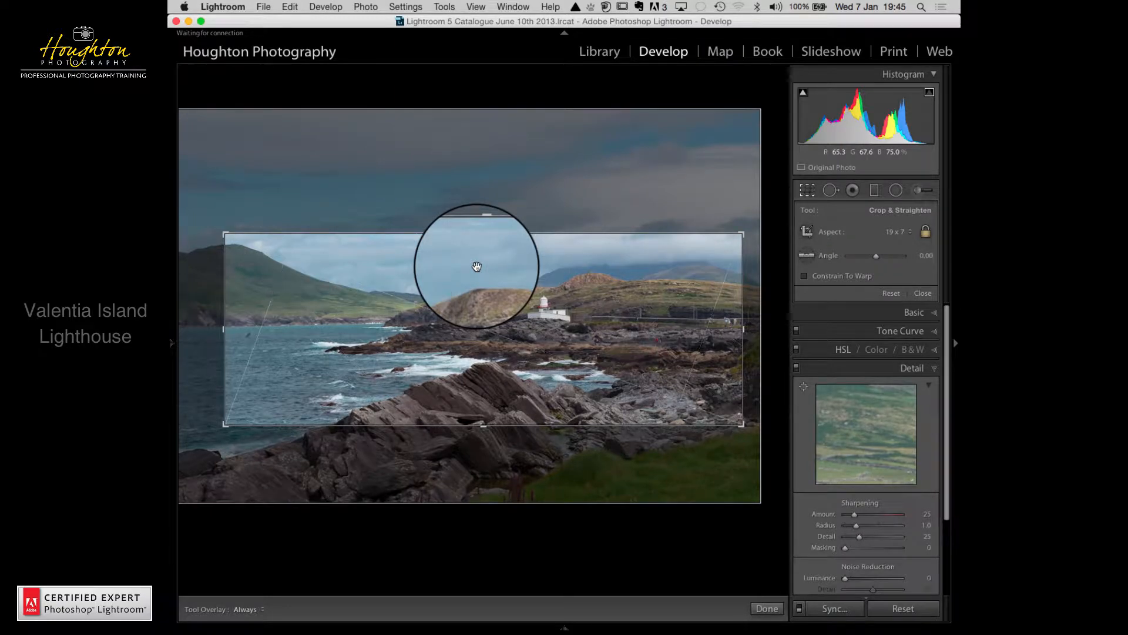
{"action": "left_click_drag", "start_coordinate": [476, 267], "coordinate": [491, 282]}
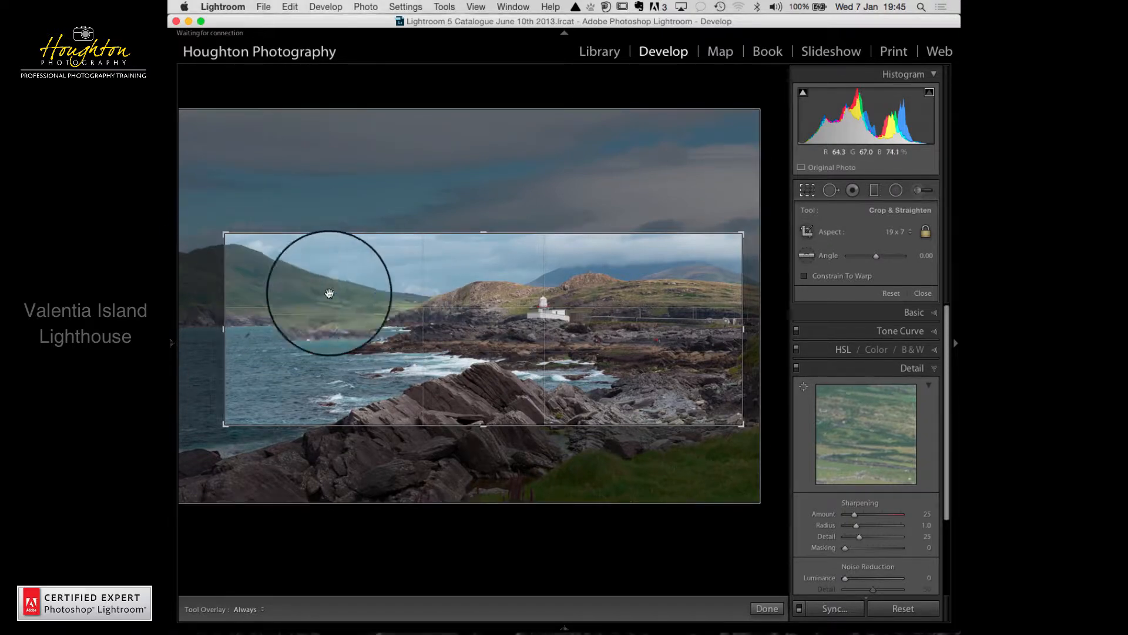
- Widen the crop frame to include more sea and rocks, fine-tune the photo's position inside it, and apply the crop
{"action": "left_click", "coordinate": [236, 312]}
{"action": "left_click_drag", "start_coordinate": [236, 312], "coordinate": [201, 326]}
{"action": "left_click_drag", "start_coordinate": [478, 302], "coordinate": [486, 305]}
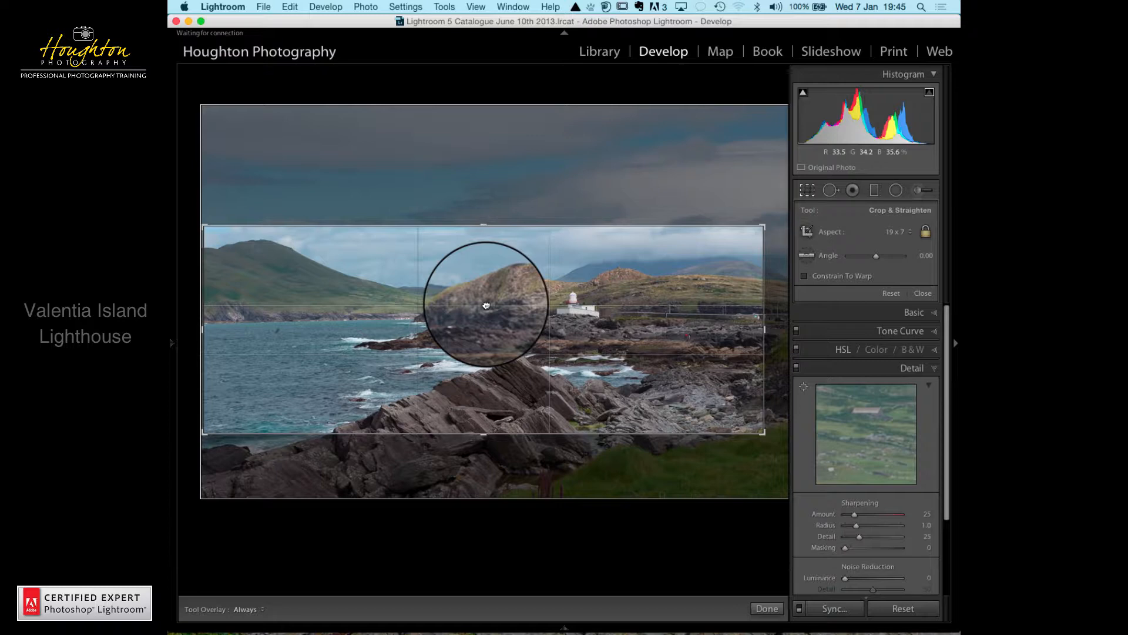
{"action": "left_click_drag", "start_coordinate": [765, 327], "coordinate": [640, 325]}
{"action": "double_click", "coordinate": [640, 325]}
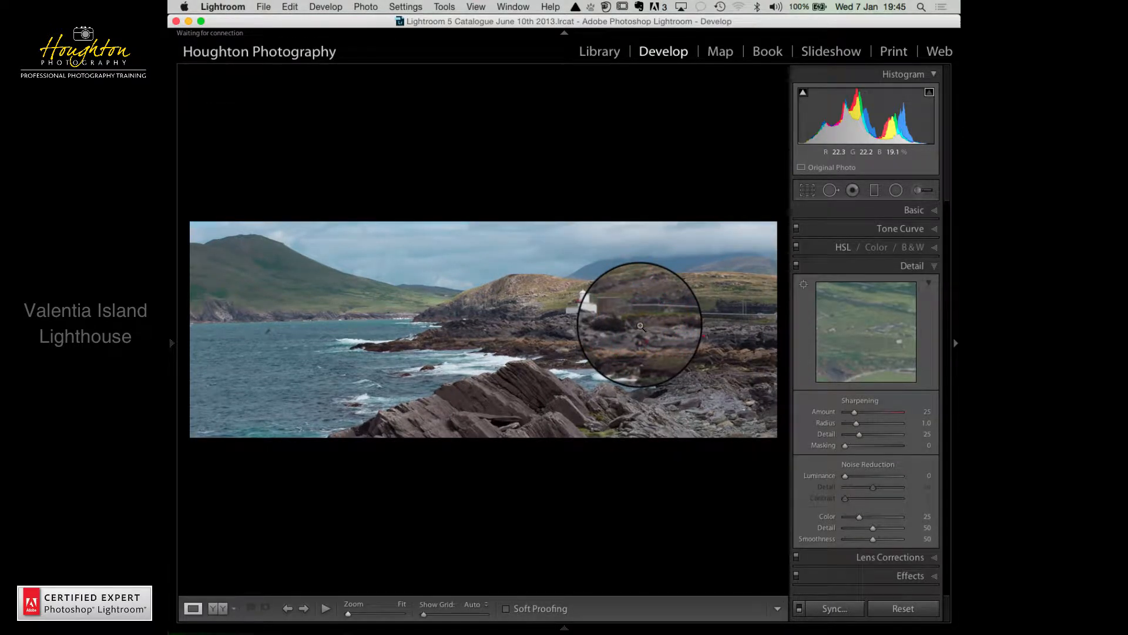
- Compare the Import history state with the latest Crop Rectangle state, ending on the cropped version with the history hidden
{"action": "left_click", "coordinate": [172, 344]}
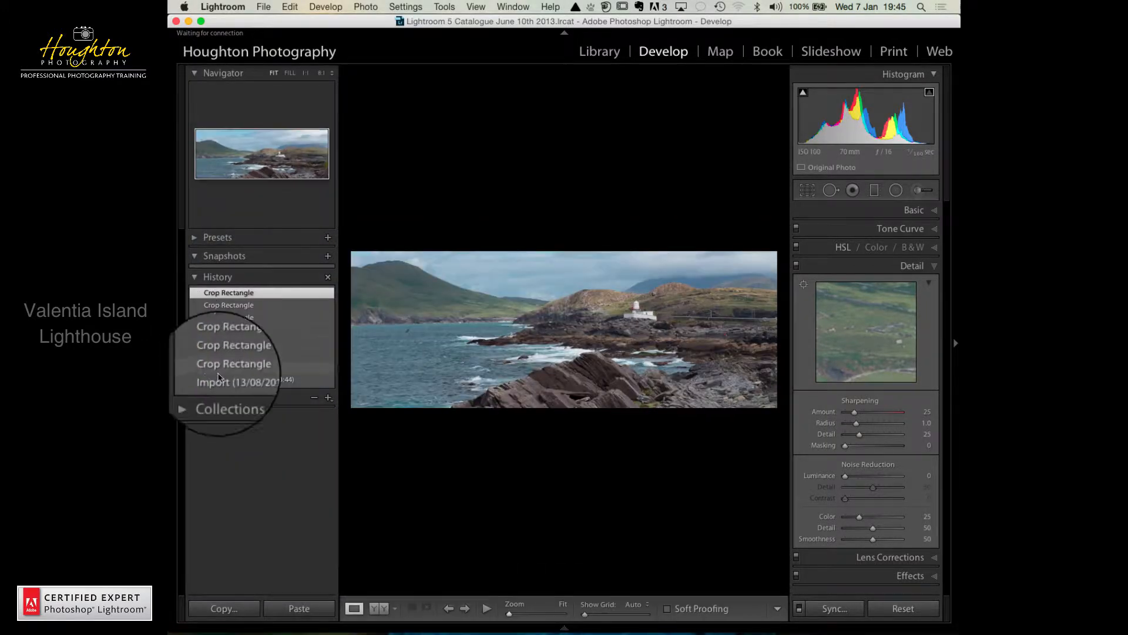
{"action": "mouse_move", "coordinate": [223, 381]}
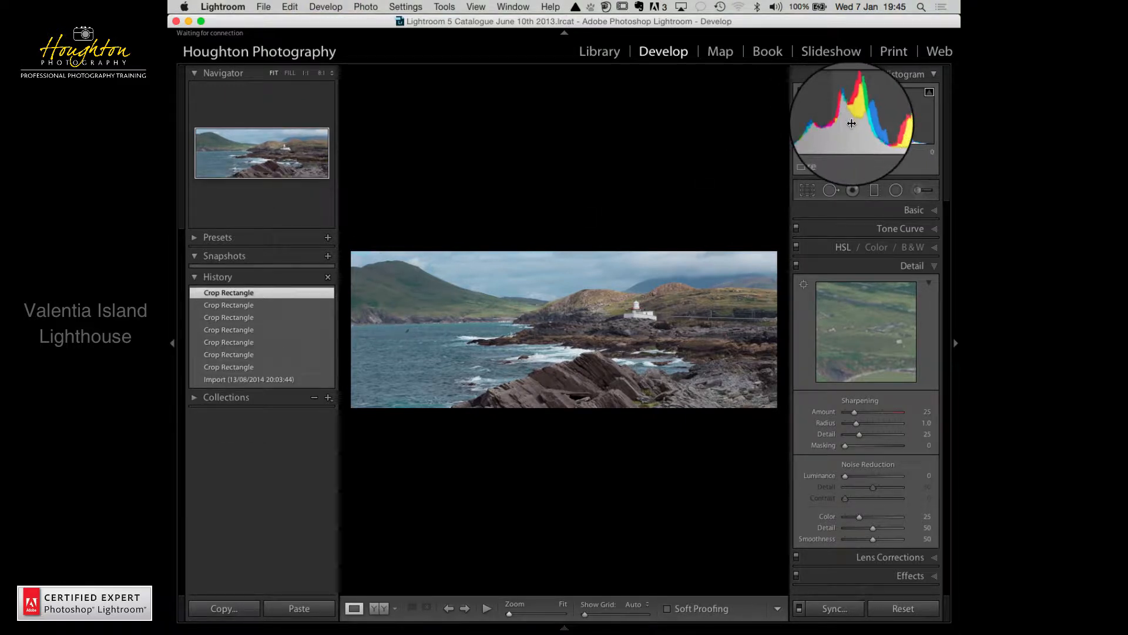
{"action": "left_click", "coordinate": [241, 382]}
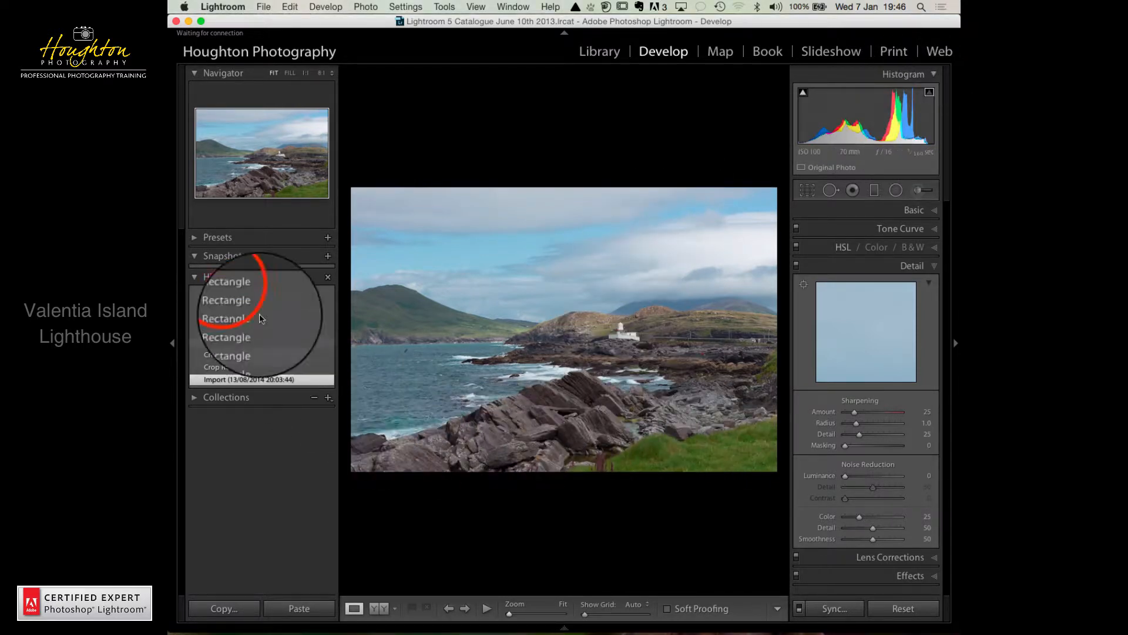
{"action": "left_click", "coordinate": [234, 293]}
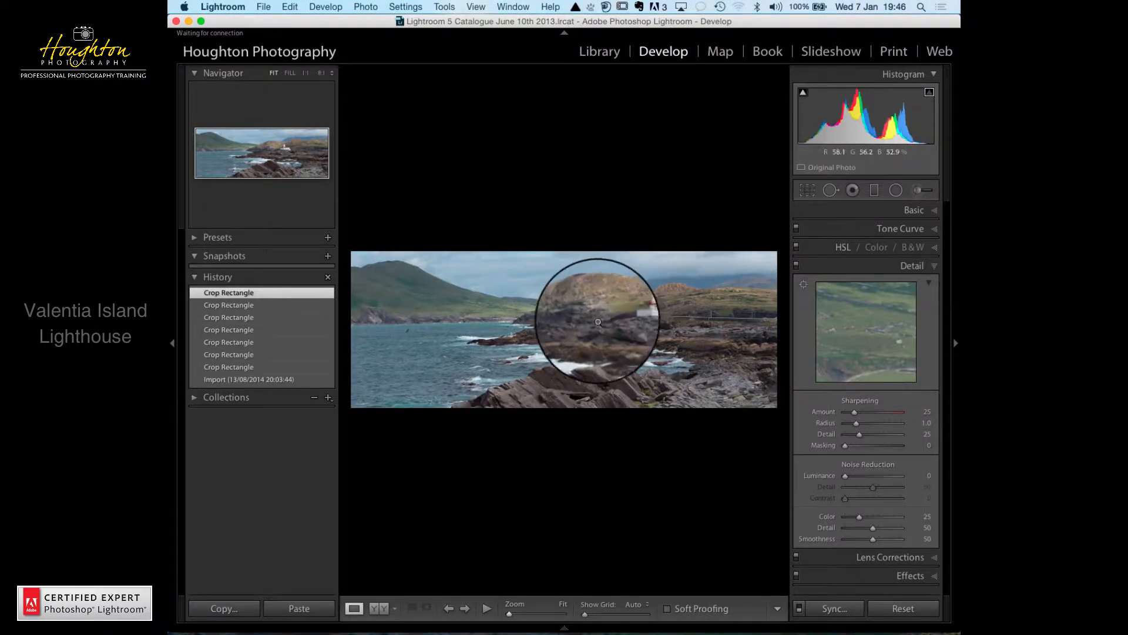
{"action": "left_click", "coordinate": [172, 343]}
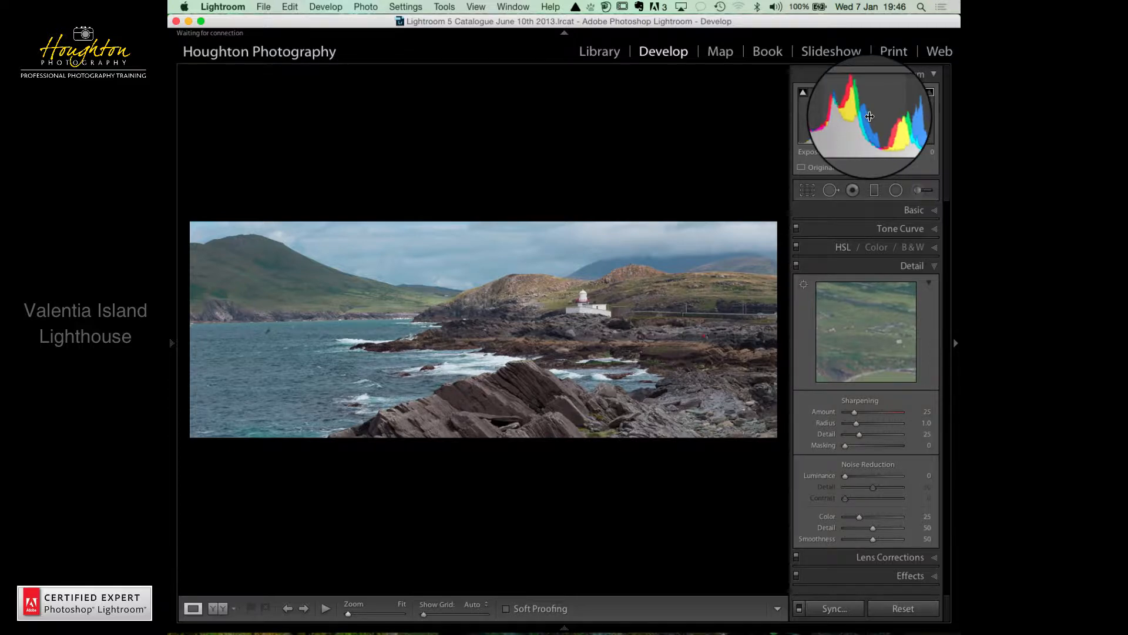
- Set the photo's Highlights to -100 and Shadows to +100 in the basic tone adjustments
{"action": "left_click", "coordinate": [915, 211]}
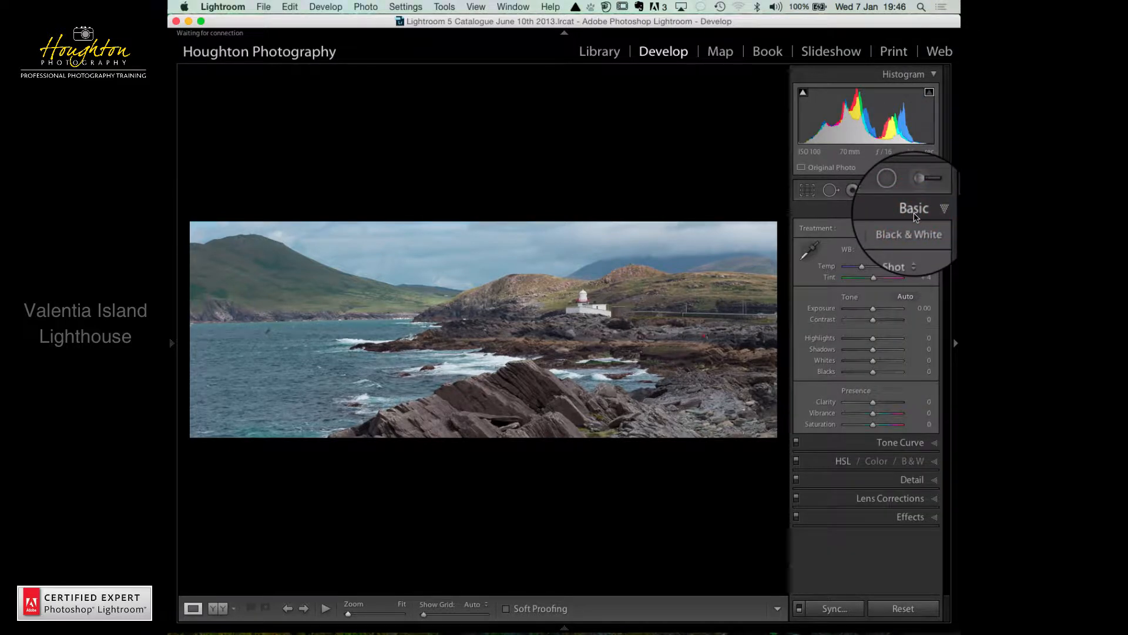
{"action": "left_click", "coordinate": [874, 339]}
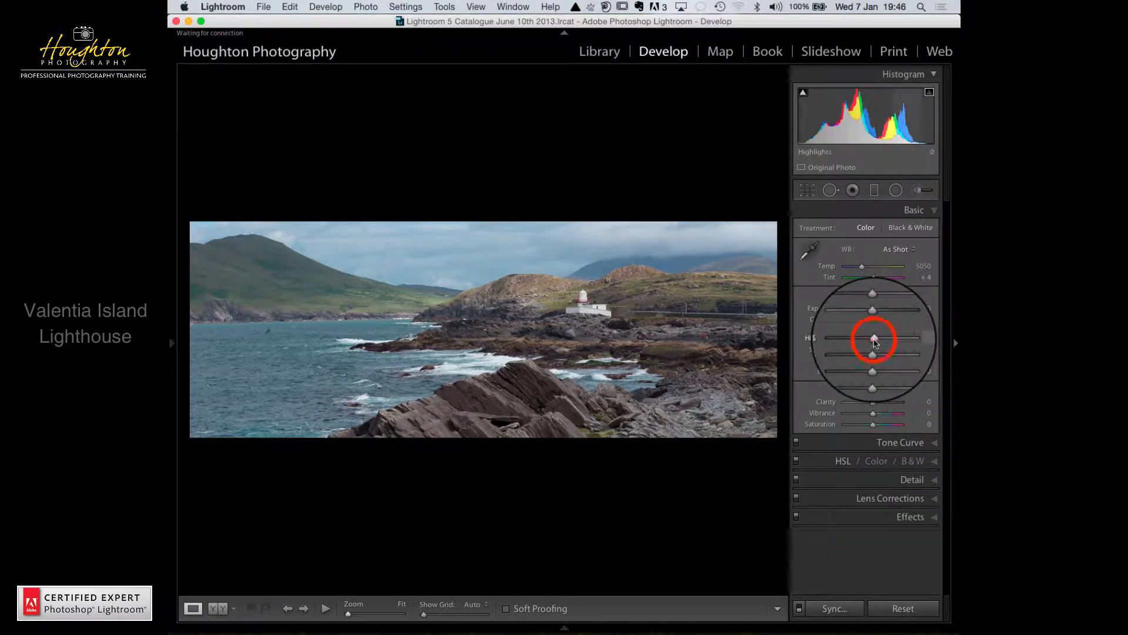
{"action": "left_click_drag", "start_coordinate": [874, 341], "coordinate": [815, 341]}
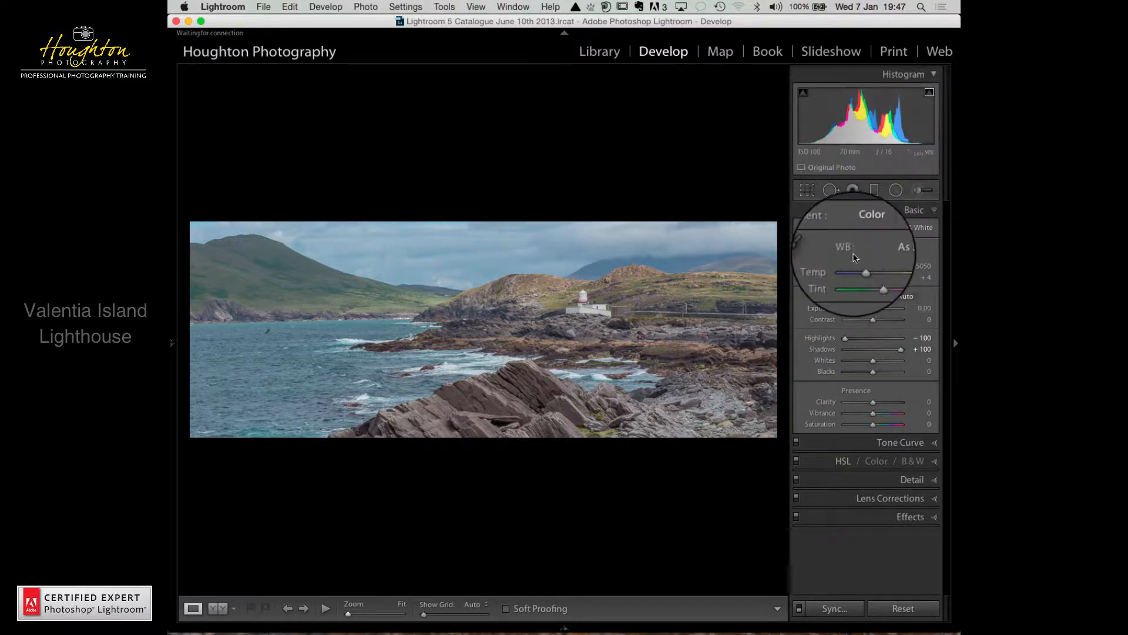
{"action": "left_click_drag", "start_coordinate": [845, 338], "coordinate": [873, 354]}
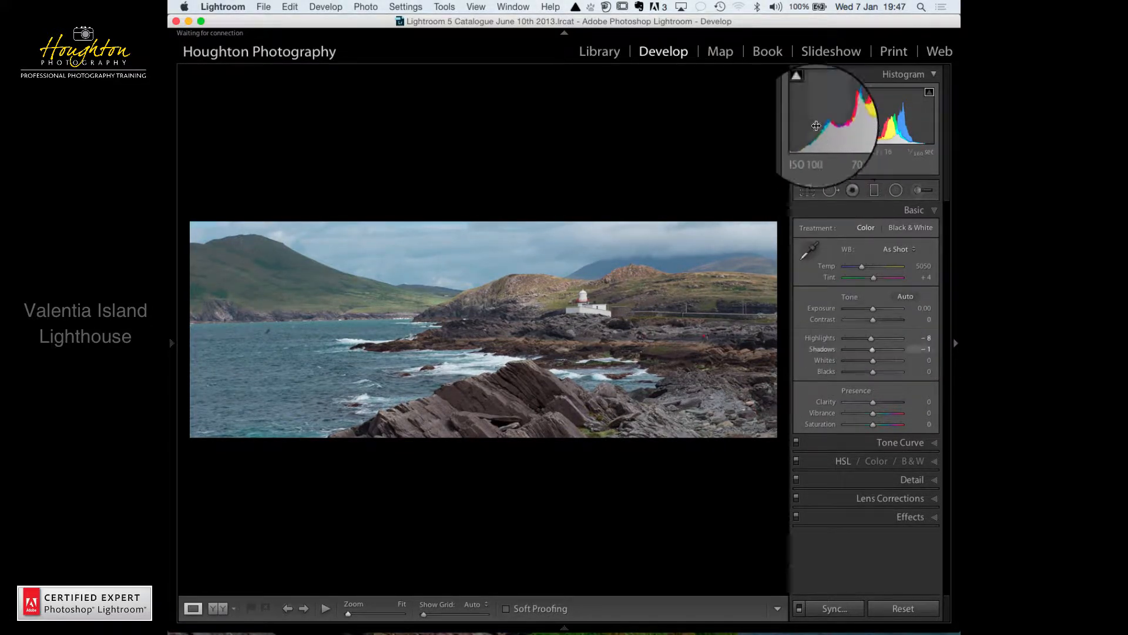
{"action": "left_click", "coordinate": [872, 340]}
{"action": "left_click_drag", "start_coordinate": [871, 340], "coordinate": [907, 348]}
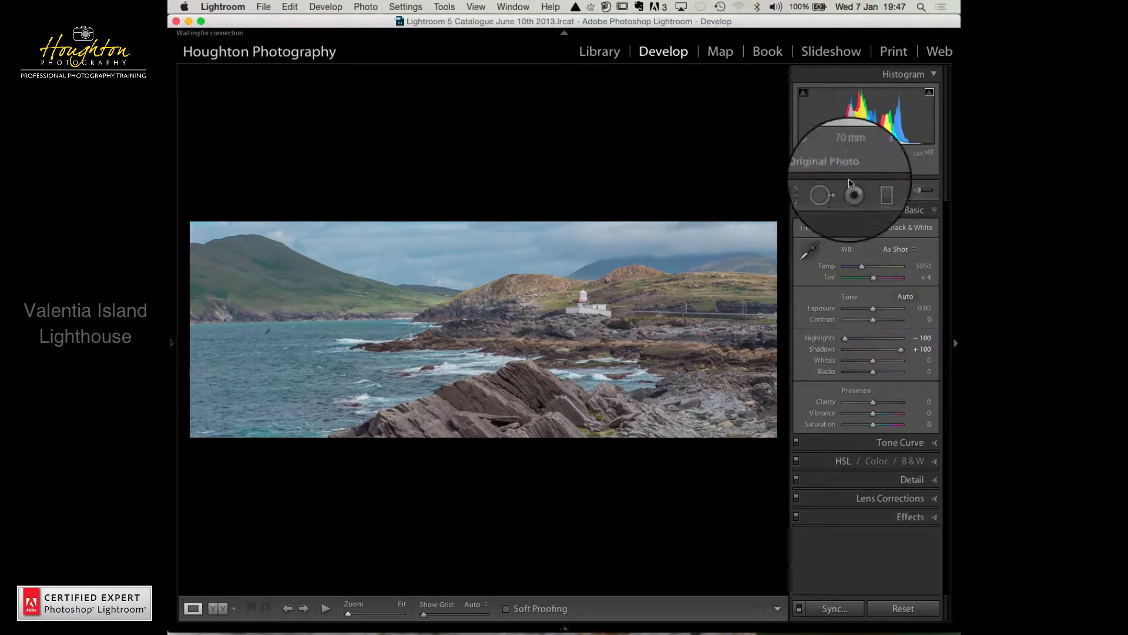
- Set the Whites to +61 and the Blacks to -60, using the clipping preview as a guide
{"action": "left_click", "coordinate": [872, 362]}
{"action": "key", "text": "alt"}
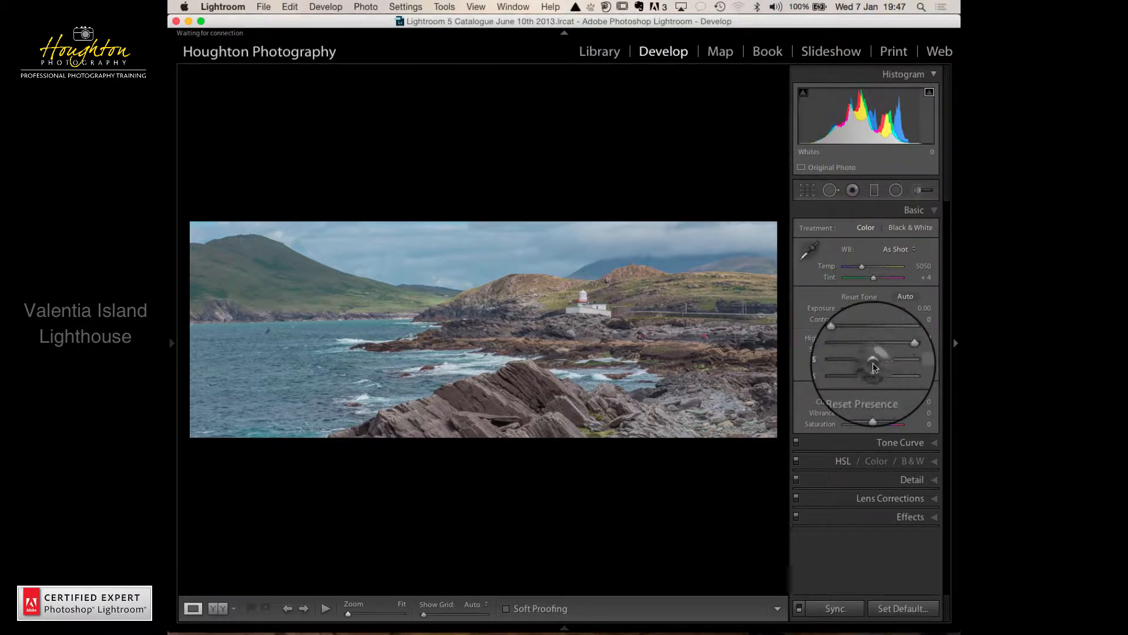
{"action": "left_click_drag", "start_coordinate": [882, 361], "coordinate": [858, 373]}
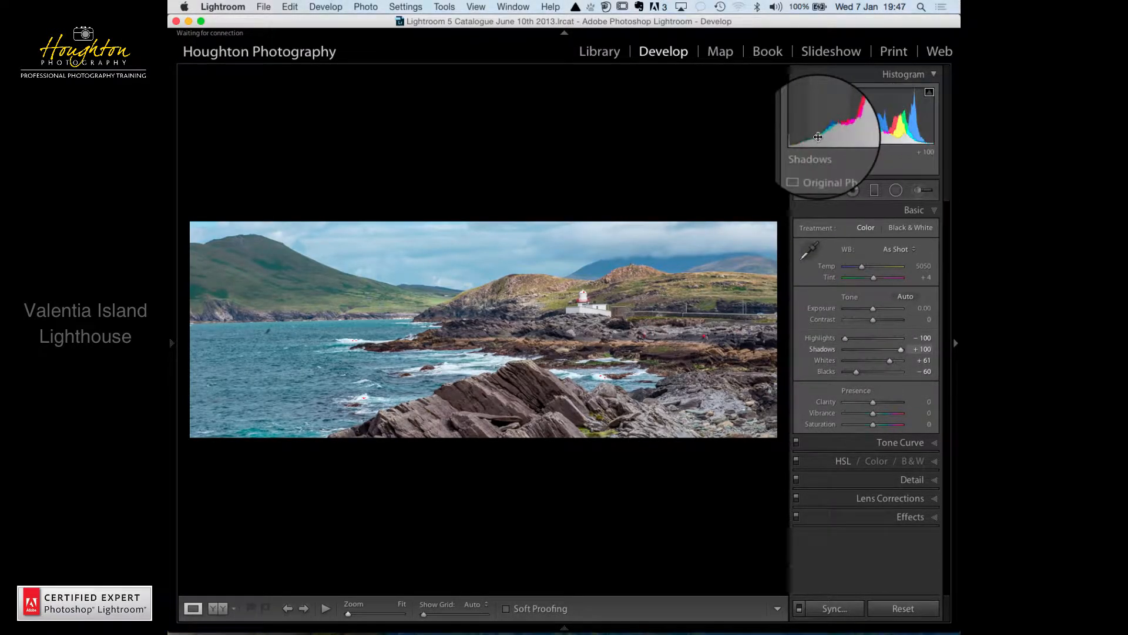
- Compare the first Highlights history state with the latest Black Clipping state, ending on Black Clipping with the history hidden
{"action": "left_click", "coordinate": [171, 344]}
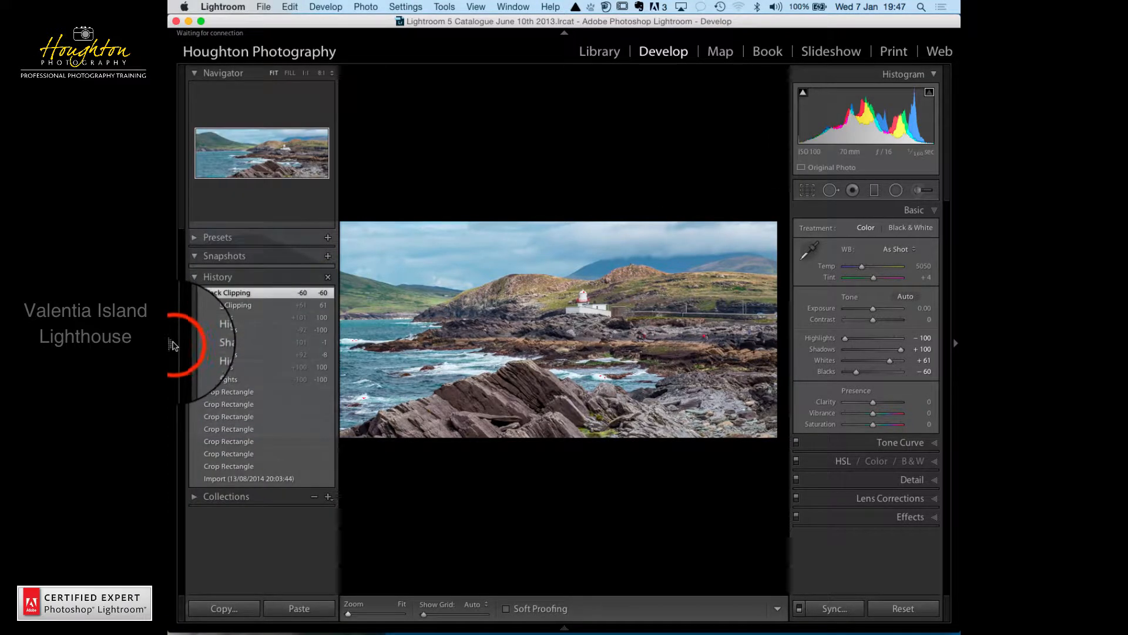
{"action": "left_click", "coordinate": [234, 383]}
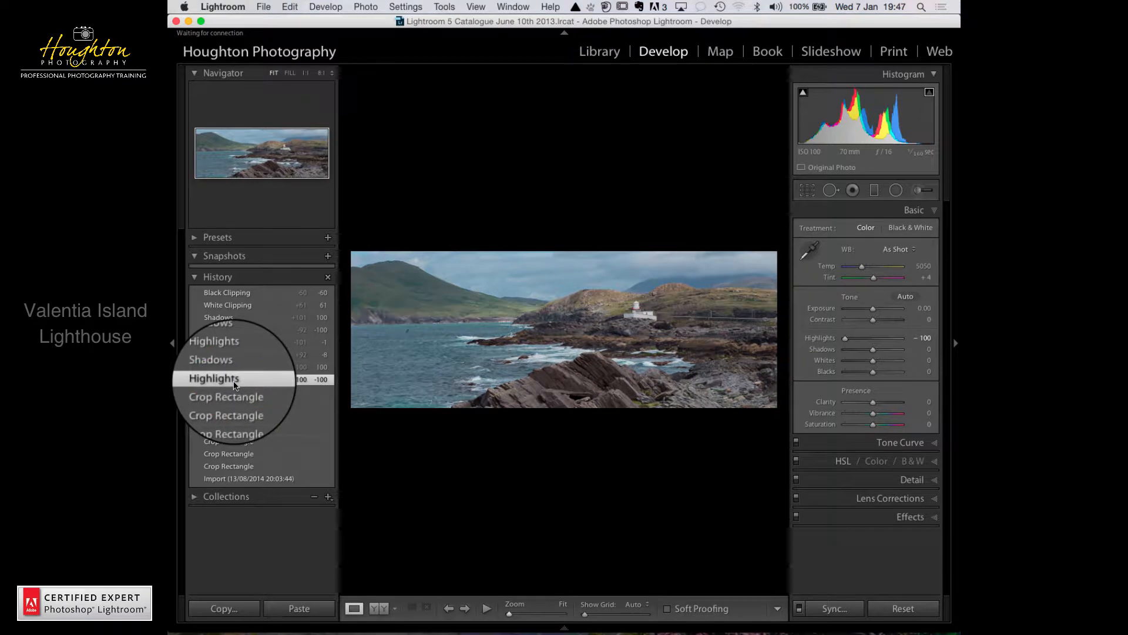
{"action": "left_click", "coordinate": [234, 292]}
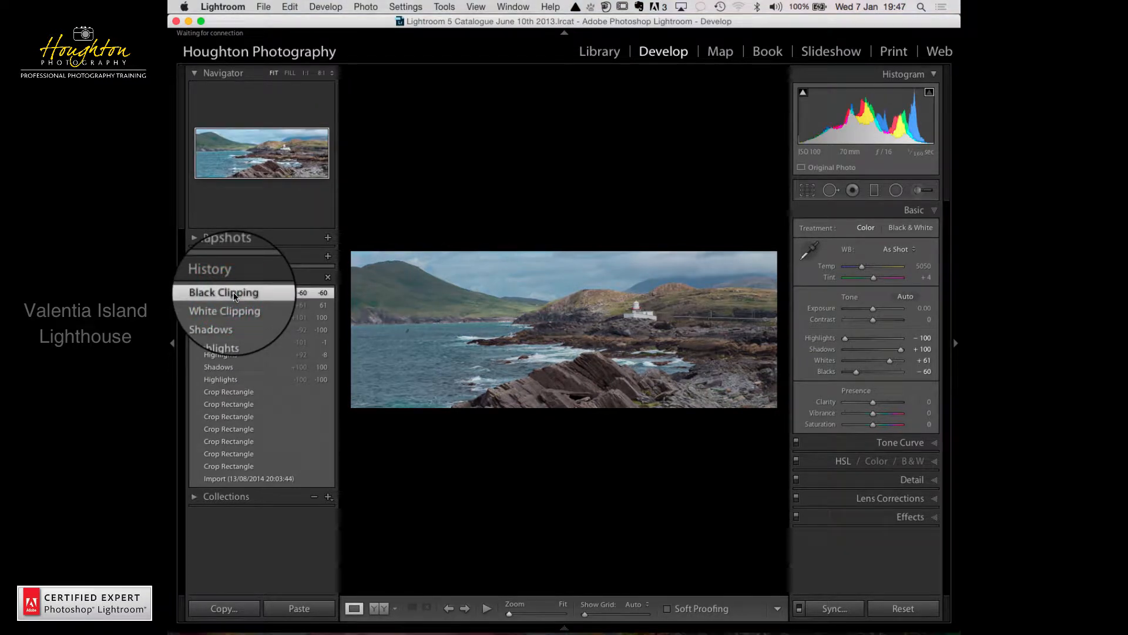
{"action": "left_click", "coordinate": [224, 379]}
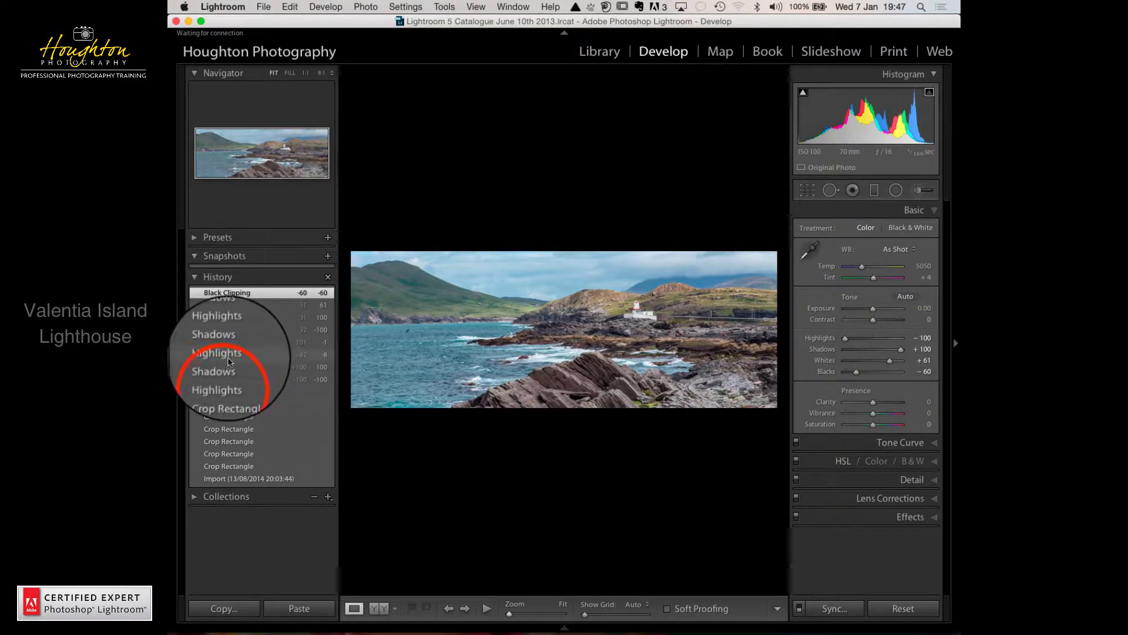
{"action": "left_click", "coordinate": [235, 292]}
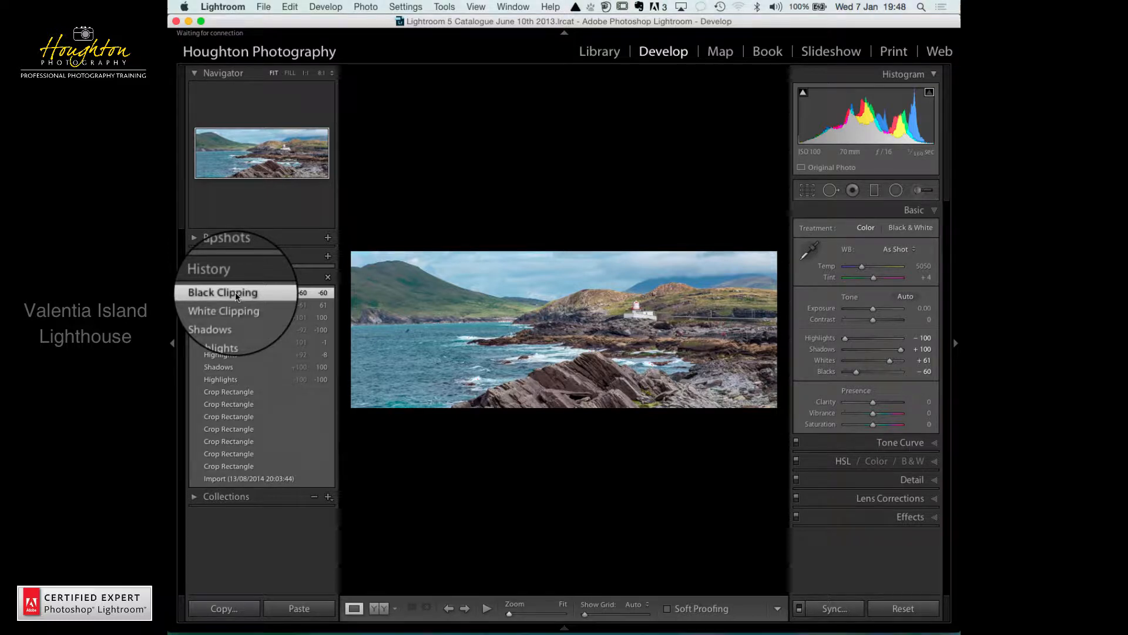
{"action": "key", "text": "F7"}
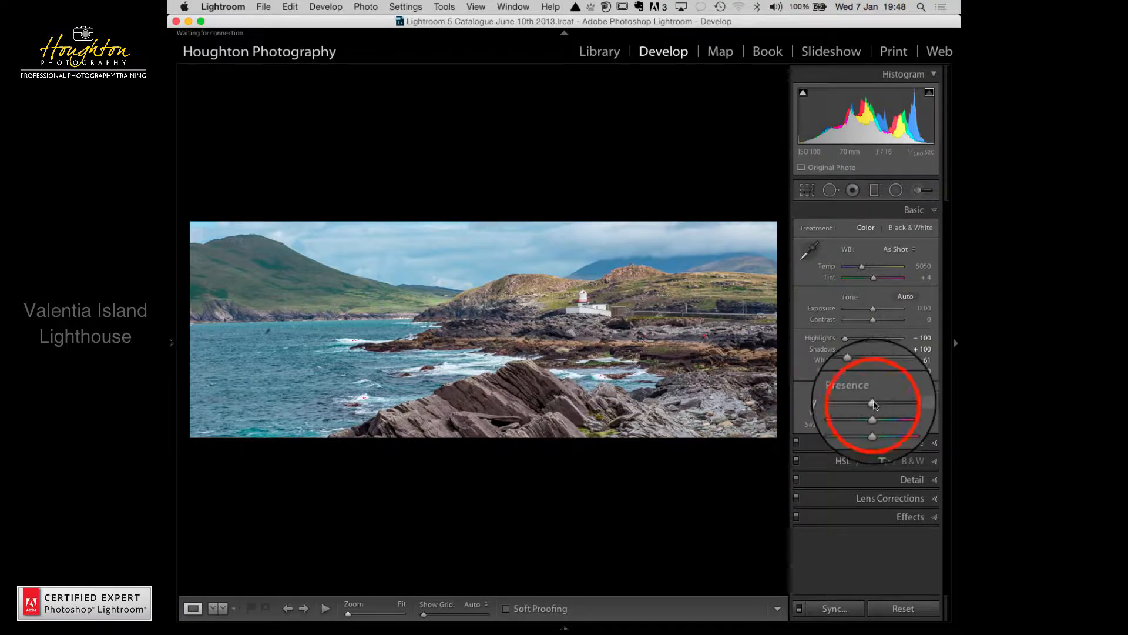
- Try the photo's Clarity at -100 and at about +90, ending back at the neutral setting
{"action": "left_click_drag", "start_coordinate": [873, 404], "coordinate": [838, 401]}
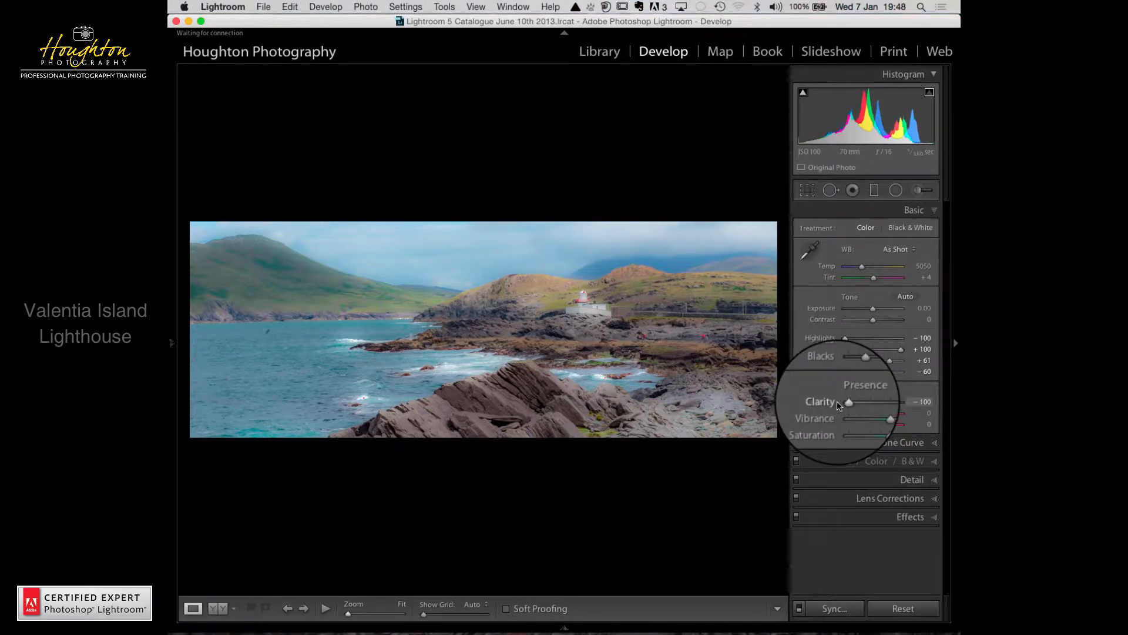
{"action": "left_click_drag", "start_coordinate": [837, 400], "coordinate": [872, 405]}
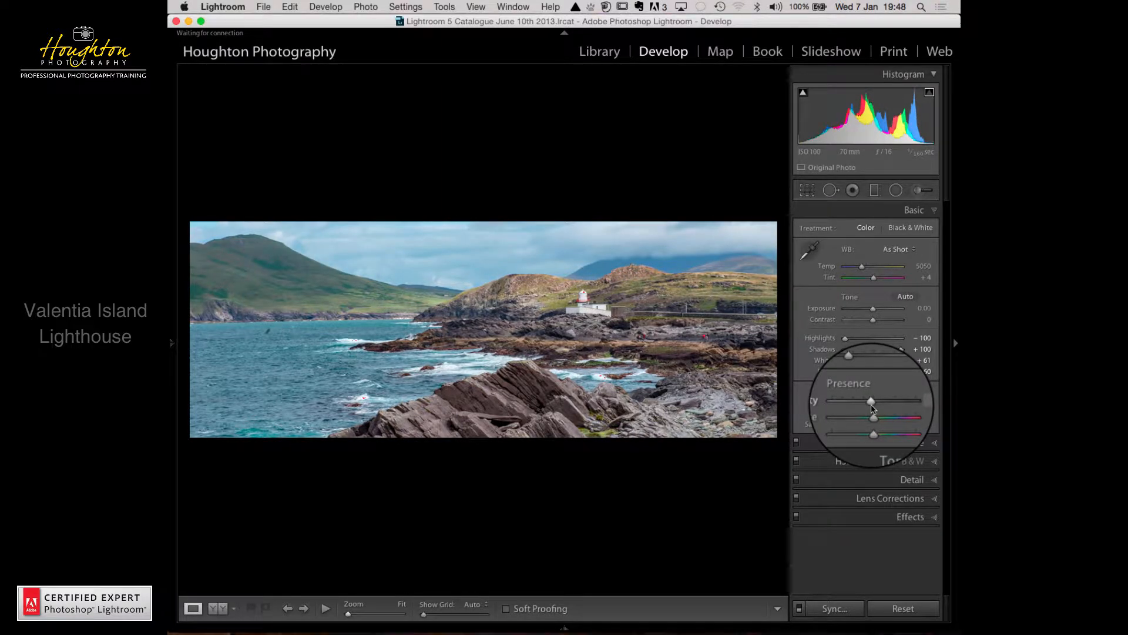
{"action": "left_click_drag", "start_coordinate": [873, 407], "coordinate": [904, 406]}
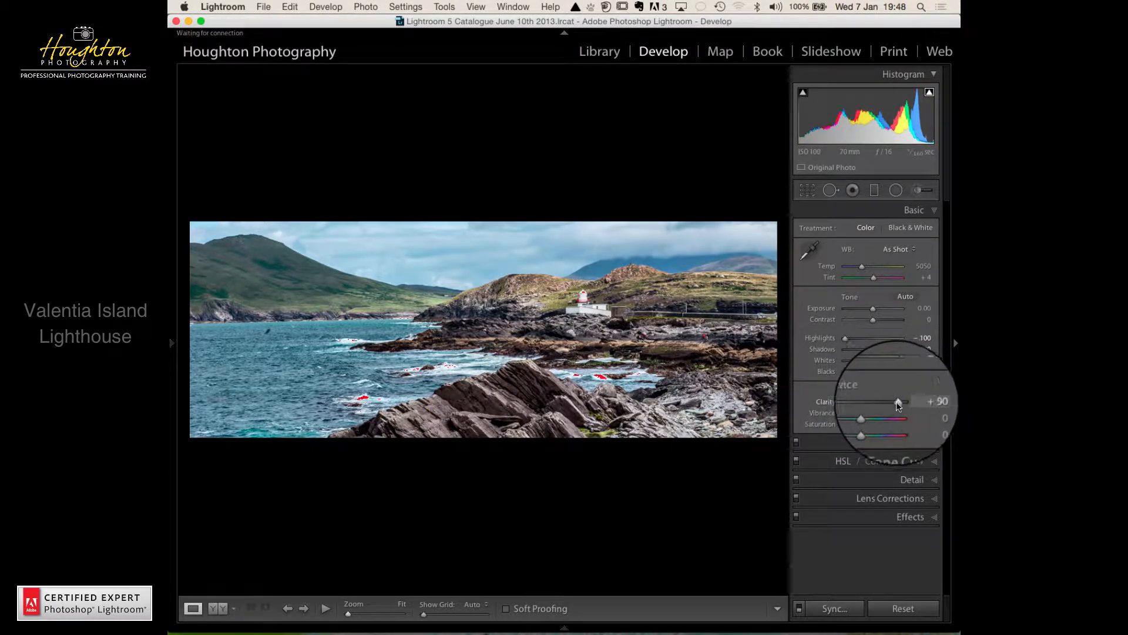
{"action": "left_click_drag", "start_coordinate": [902, 403], "coordinate": [874, 406]}
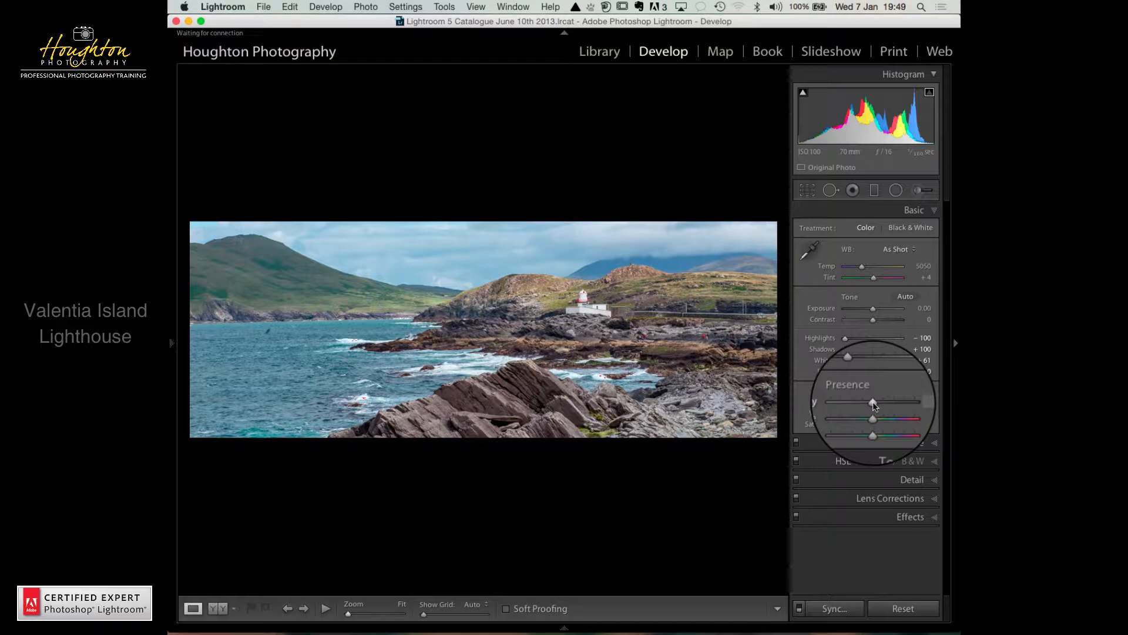
- Set the photo's Clarity to +24 and Vibrance to +22 in the presence adjustments
{"action": "left_click", "coordinate": [874, 403]}
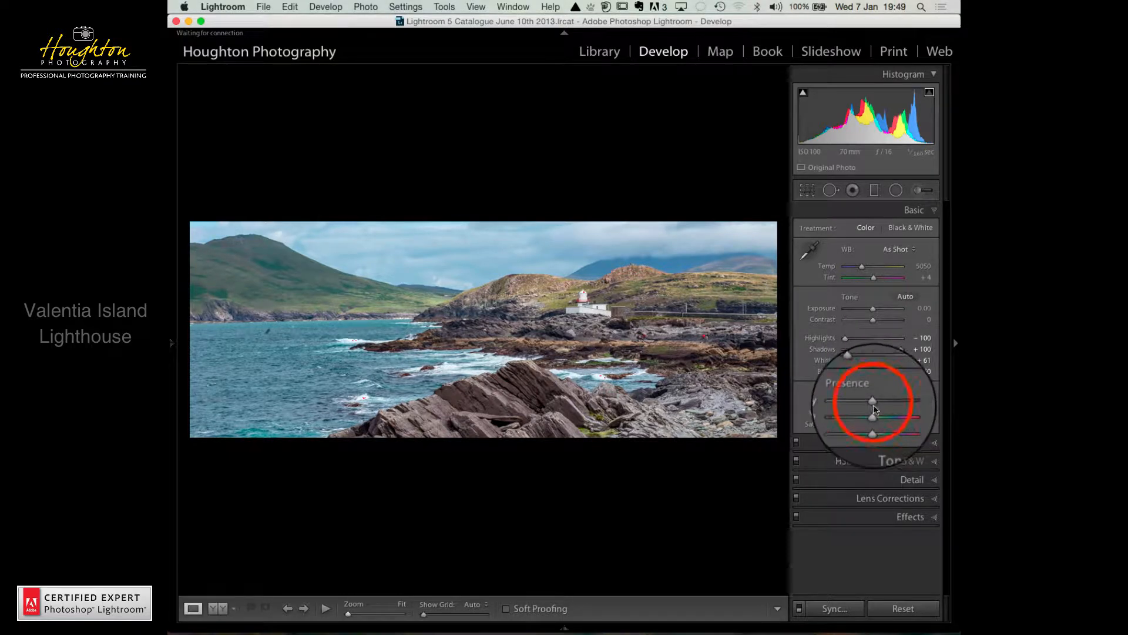
{"action": "left_click_drag", "start_coordinate": [874, 404], "coordinate": [879, 419]}
{"action": "left_click", "coordinate": [874, 418]}
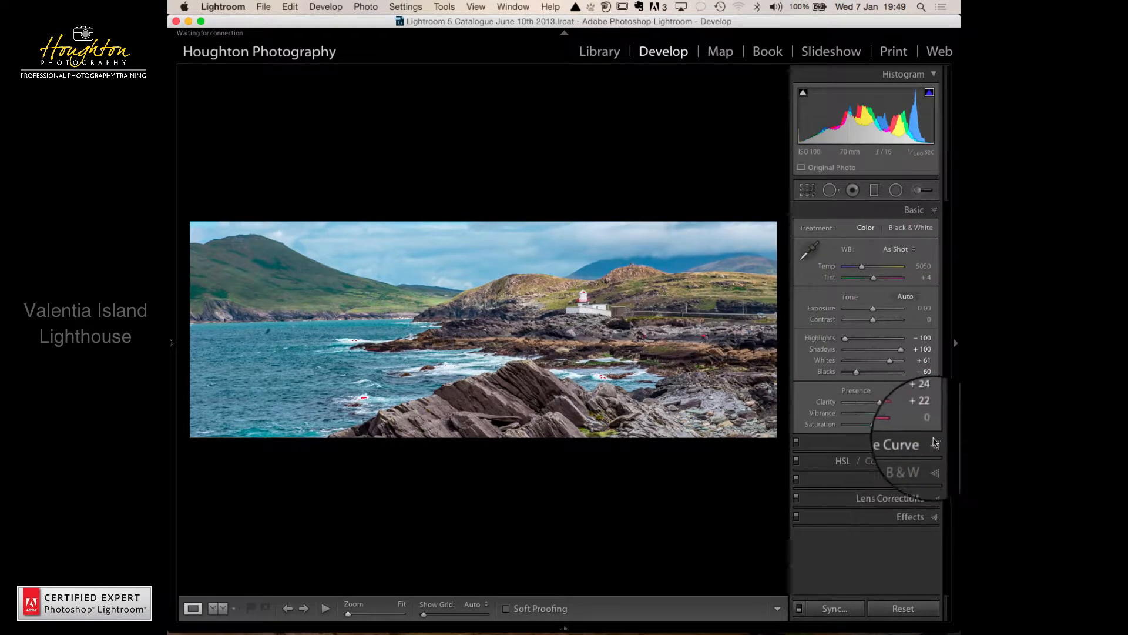
- Open the Detail settings and centre the close-up preview on the lighthouse tower
{"action": "left_click", "coordinate": [914, 479]}
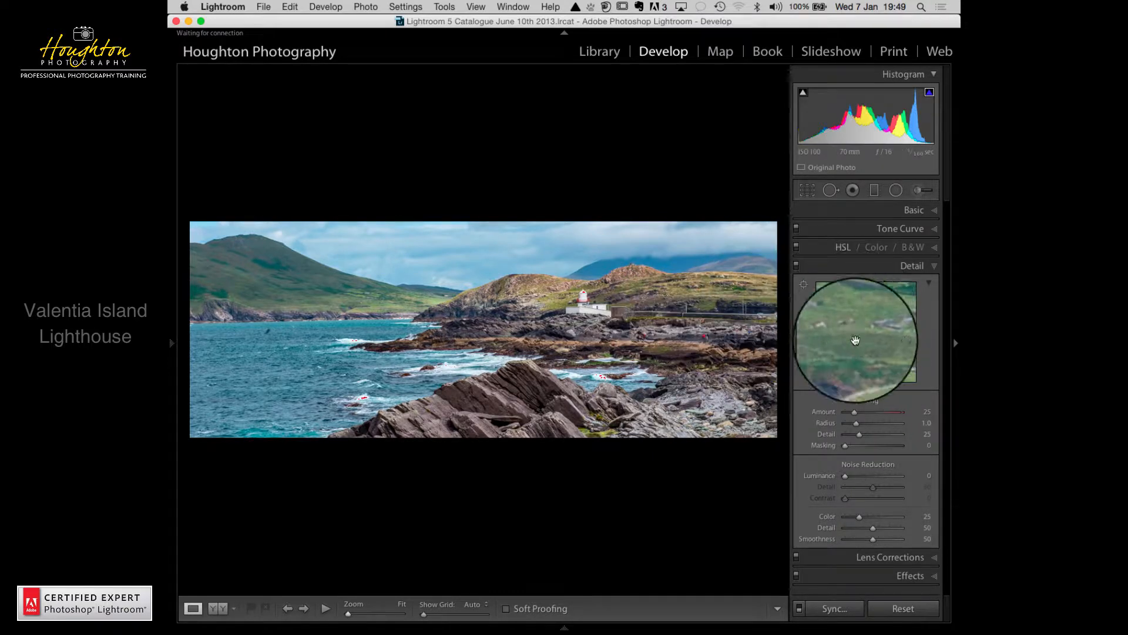
{"action": "left_click", "coordinate": [803, 283]}
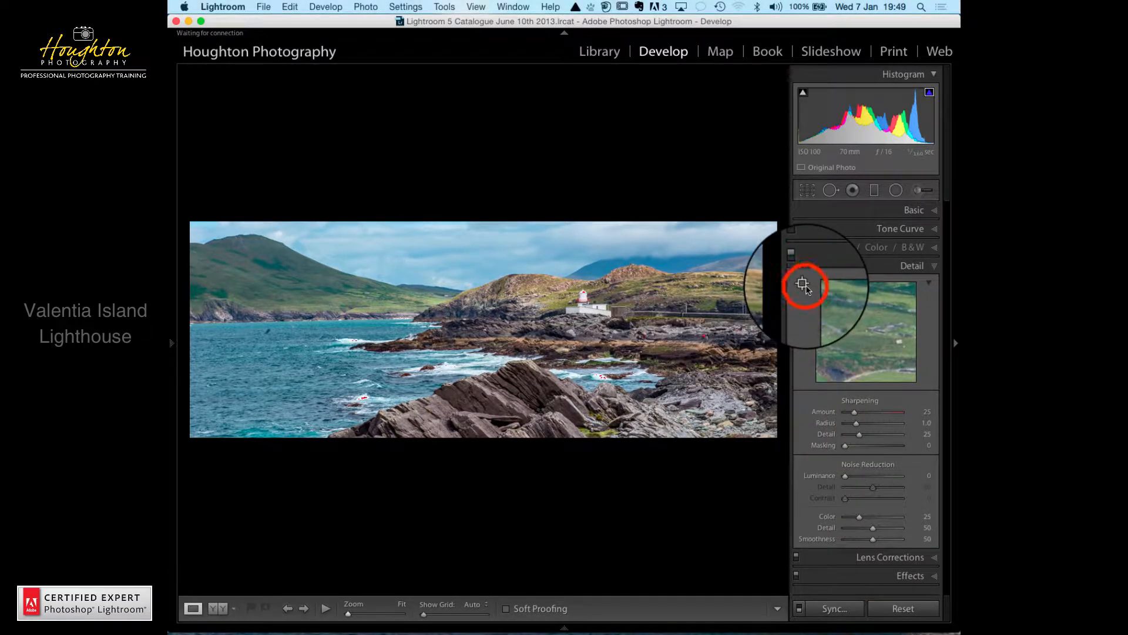
{"action": "left_click", "coordinate": [581, 296]}
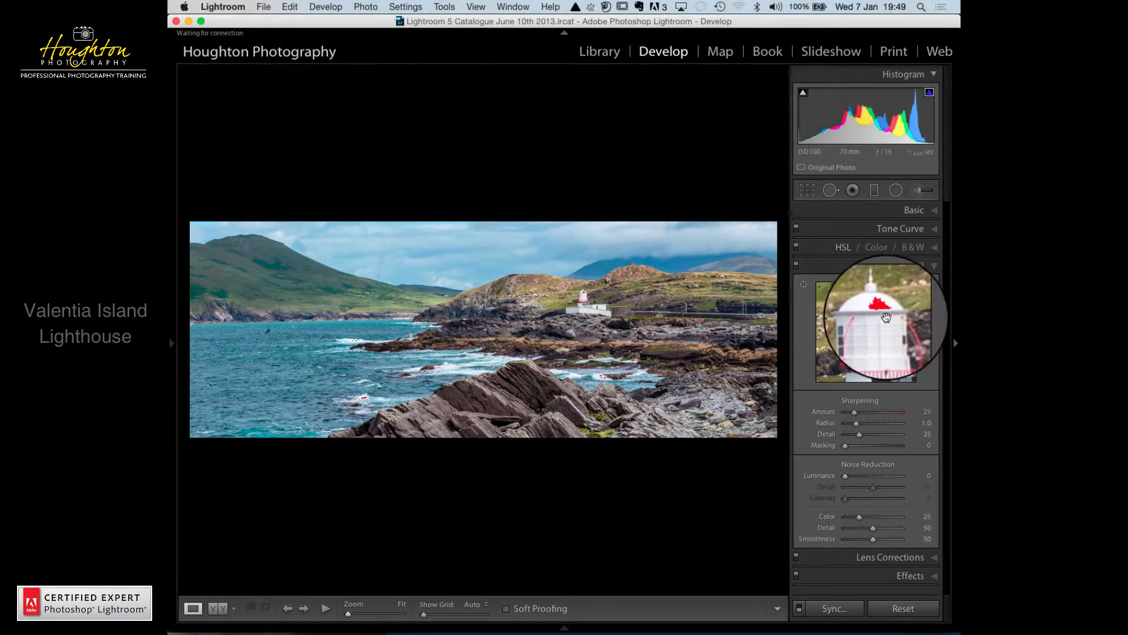
- Fine-tune the Whites to +60 to reduce the highlight clipping on the lighthouse roof and surf
{"action": "left_click", "coordinate": [931, 125]}
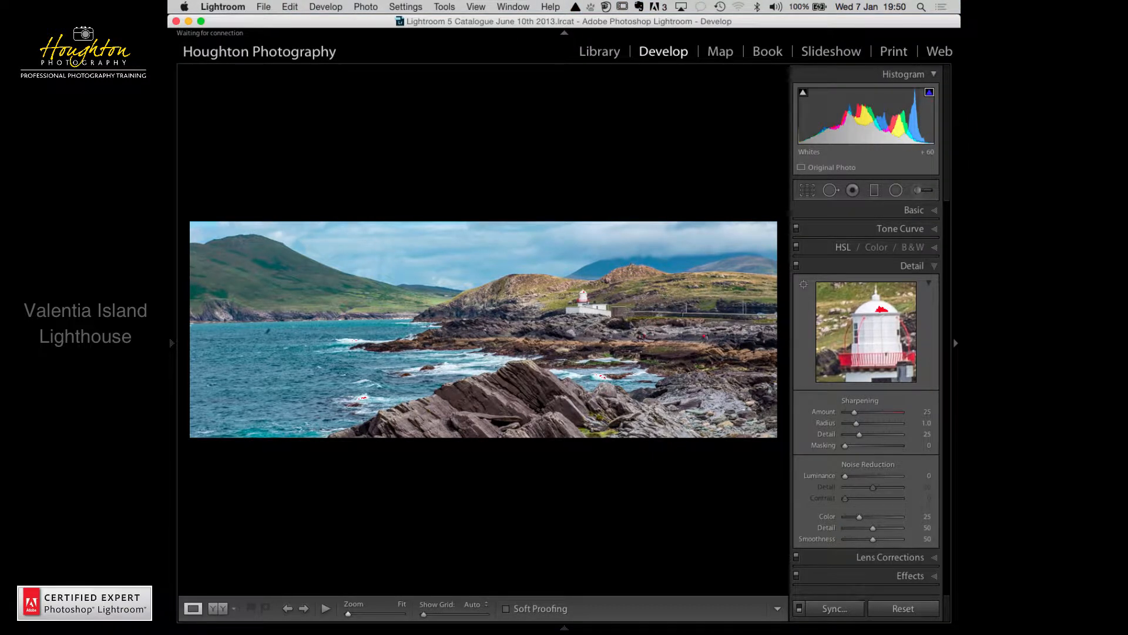
{"action": "left_click_drag", "start_coordinate": [927, 125], "coordinate": [931, 125]}
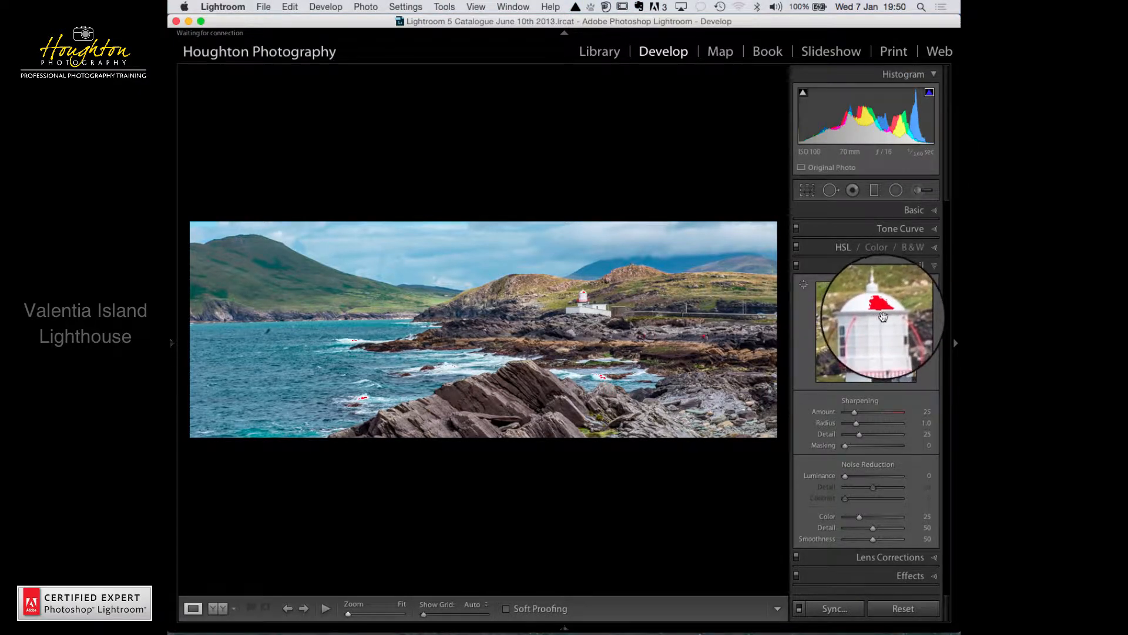
{"action": "left_click", "coordinate": [934, 114]}
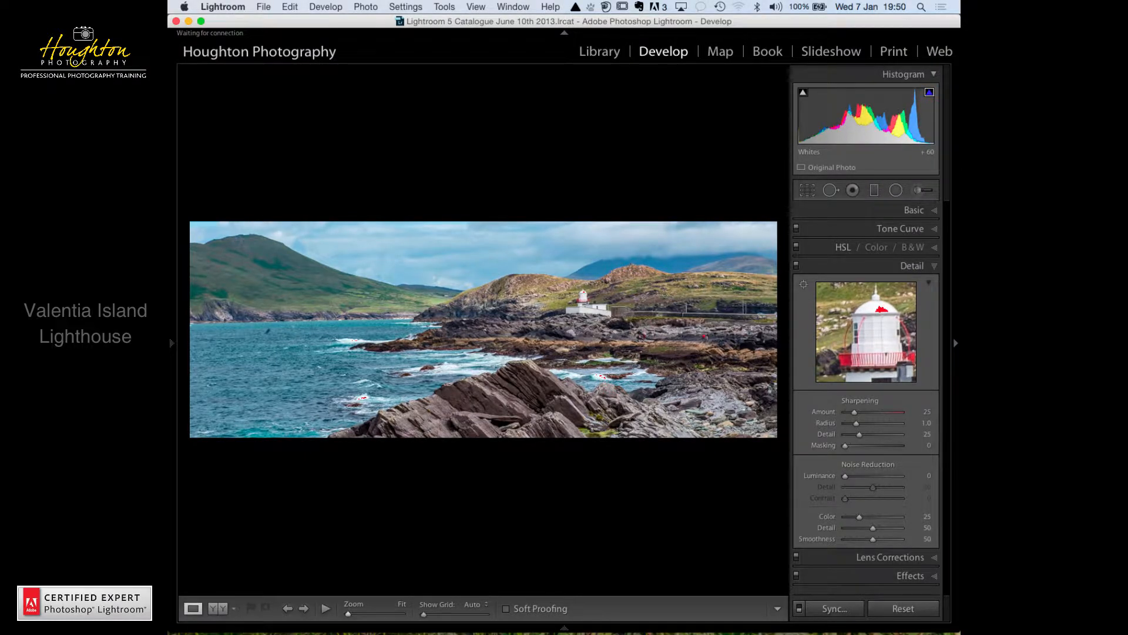
{"action": "left_click_drag", "start_coordinate": [932, 113], "coordinate": [934, 114]}
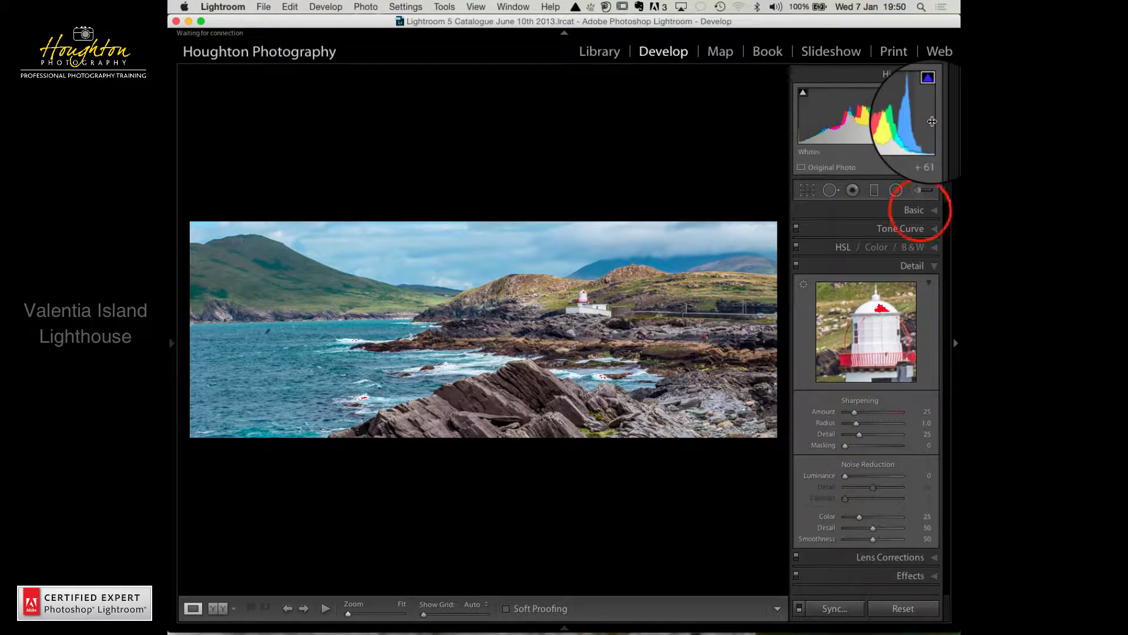
{"action": "left_click", "coordinate": [918, 211]}
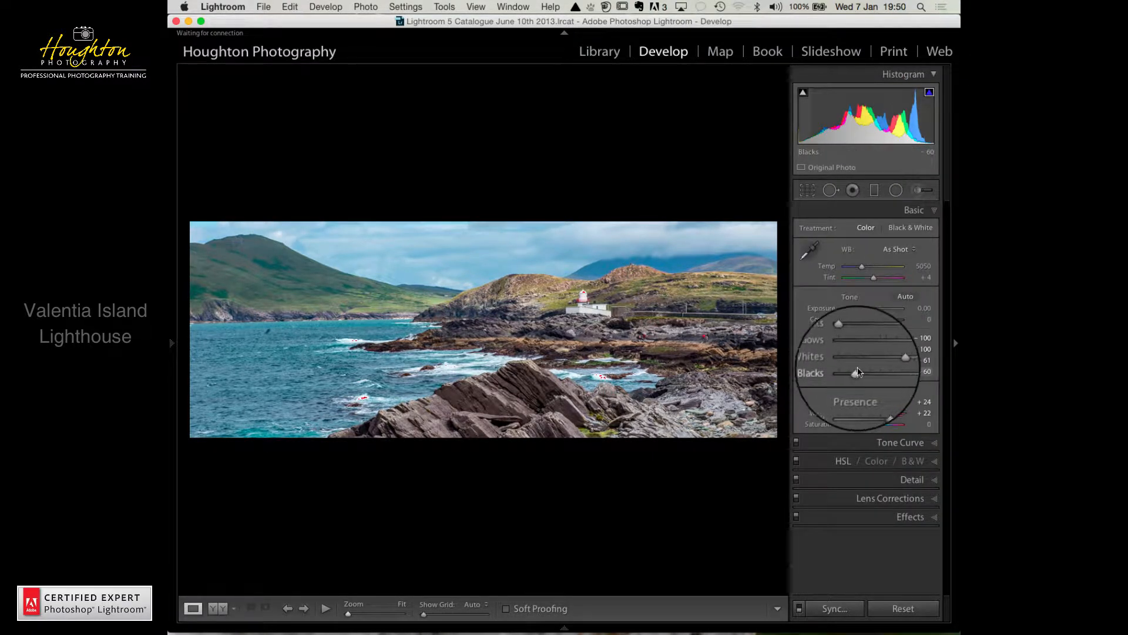
{"action": "left_click", "coordinate": [890, 360]}
{"action": "left_click_drag", "start_coordinate": [891, 364], "coordinate": [891, 363]}
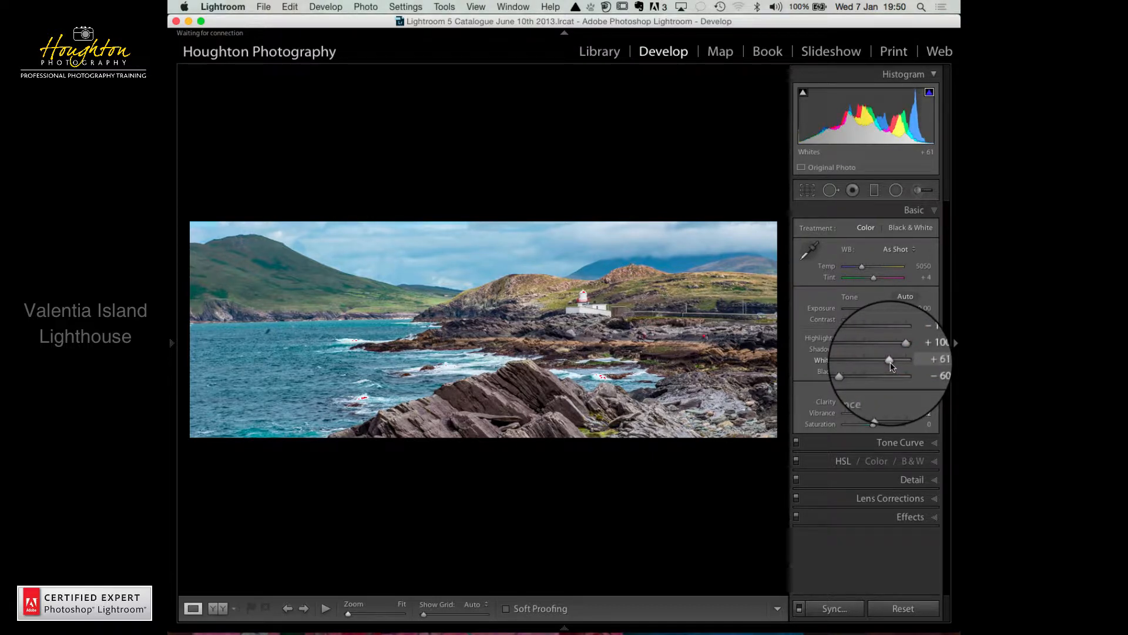
{"action": "left_click_drag", "start_coordinate": [891, 365], "coordinate": [888, 362]}
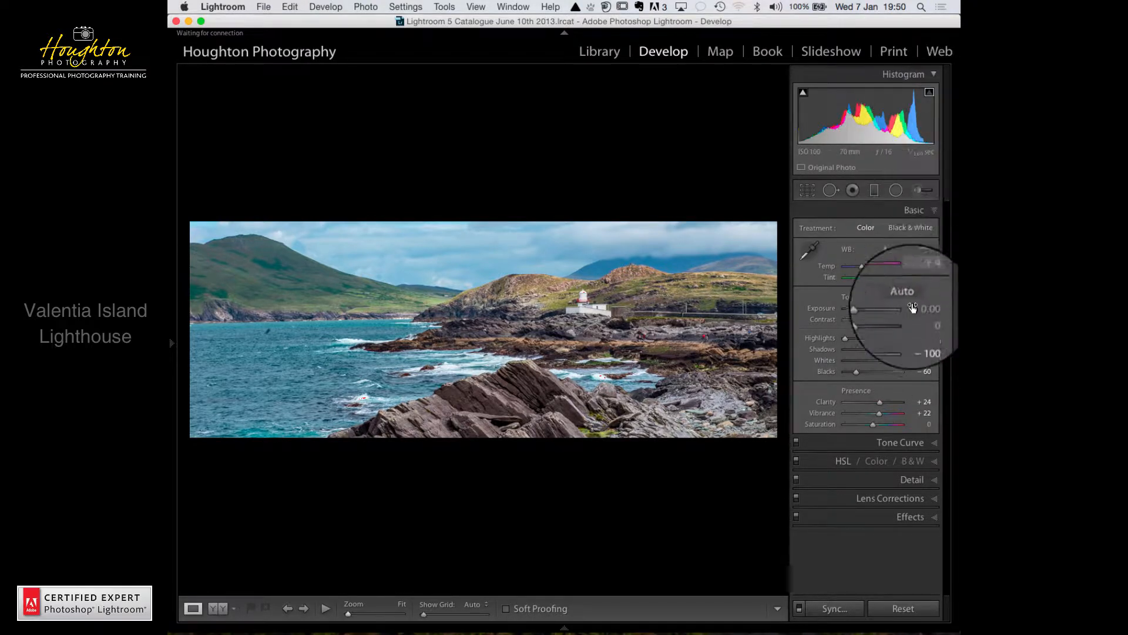
{"action": "left_click_drag", "start_coordinate": [890, 361], "coordinate": [892, 365]}
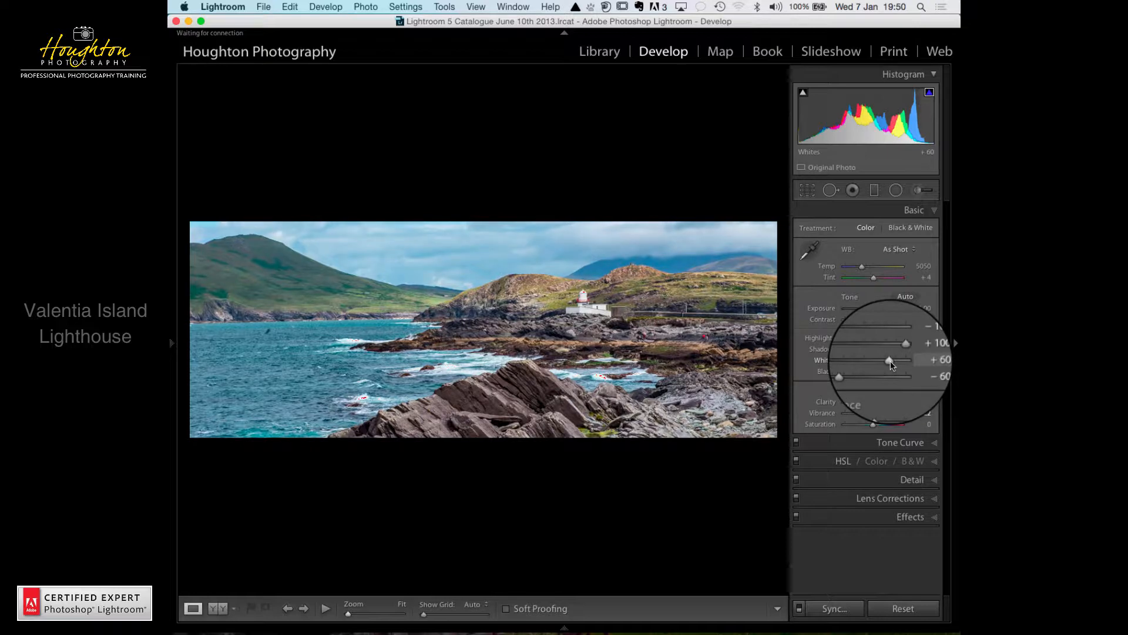
- Try the sharpening Amount at its maximum of 150 on the lighthouse preview and settle on 89
{"action": "left_click", "coordinate": [911, 480]}
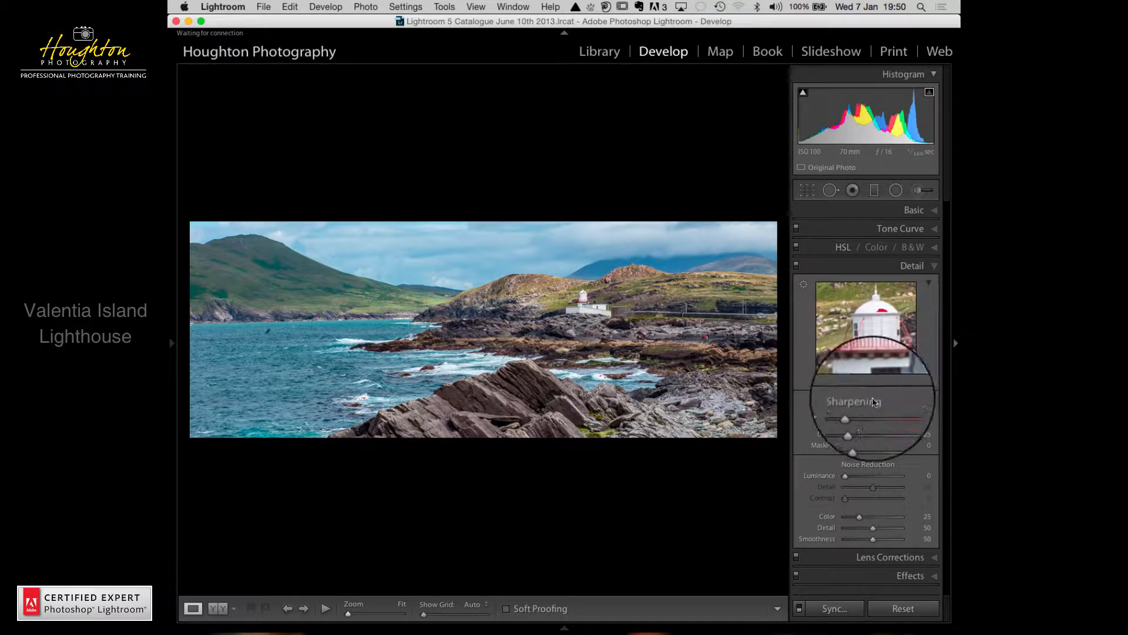
{"action": "left_click", "coordinate": [855, 413]}
{"action": "left_click_drag", "start_coordinate": [855, 413], "coordinate": [890, 418]}
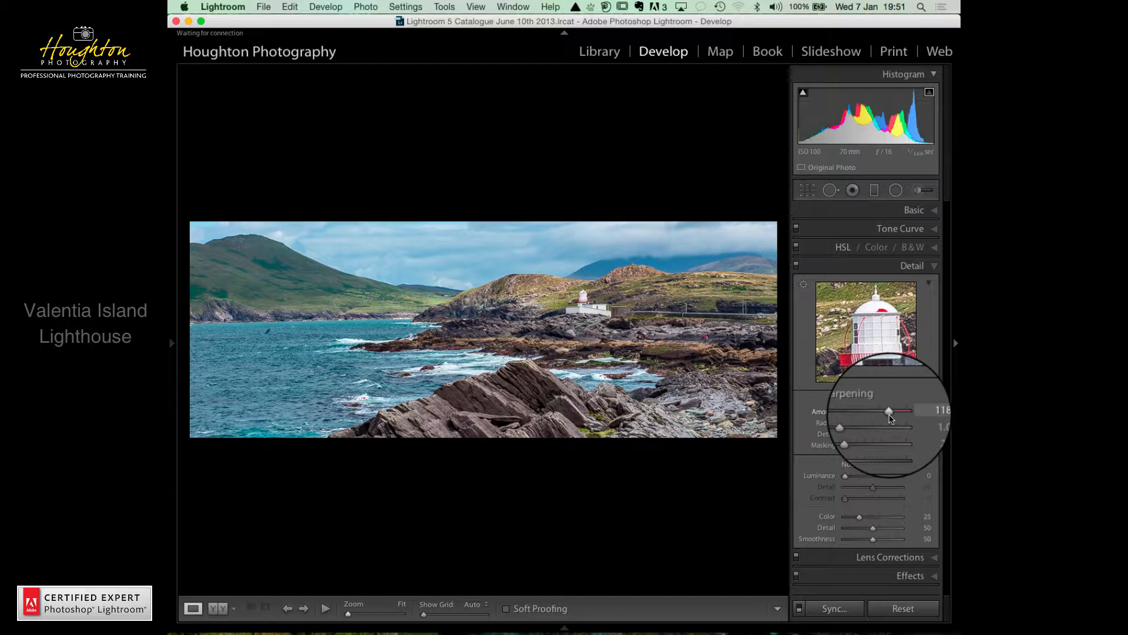
{"action": "left_click_drag", "start_coordinate": [891, 418], "coordinate": [904, 421]}
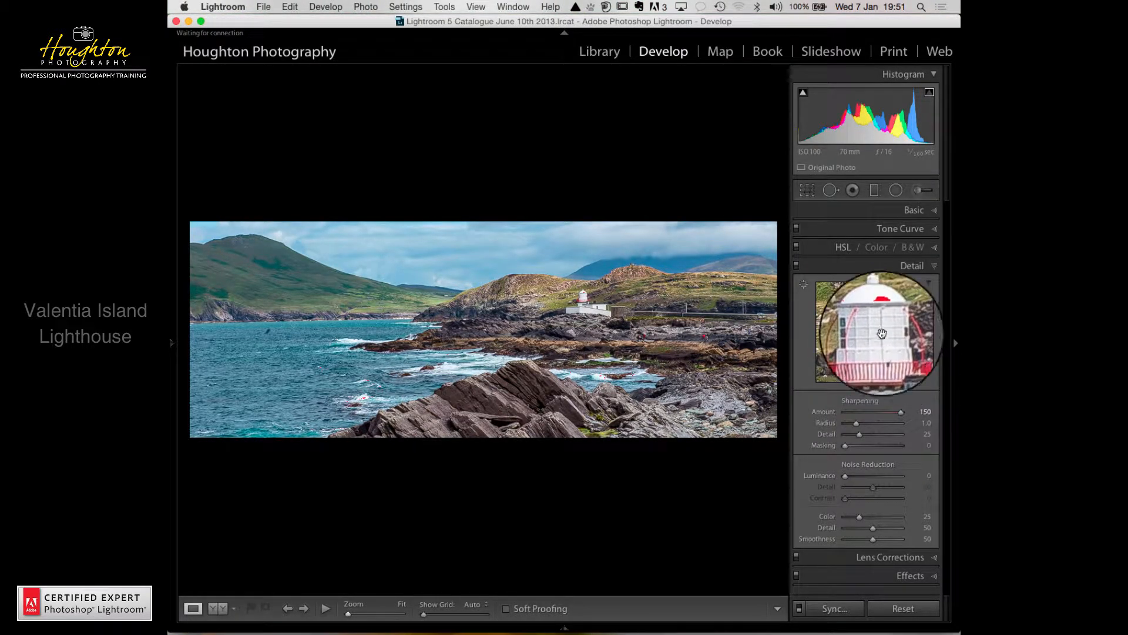
{"action": "left_click", "coordinate": [902, 413]}
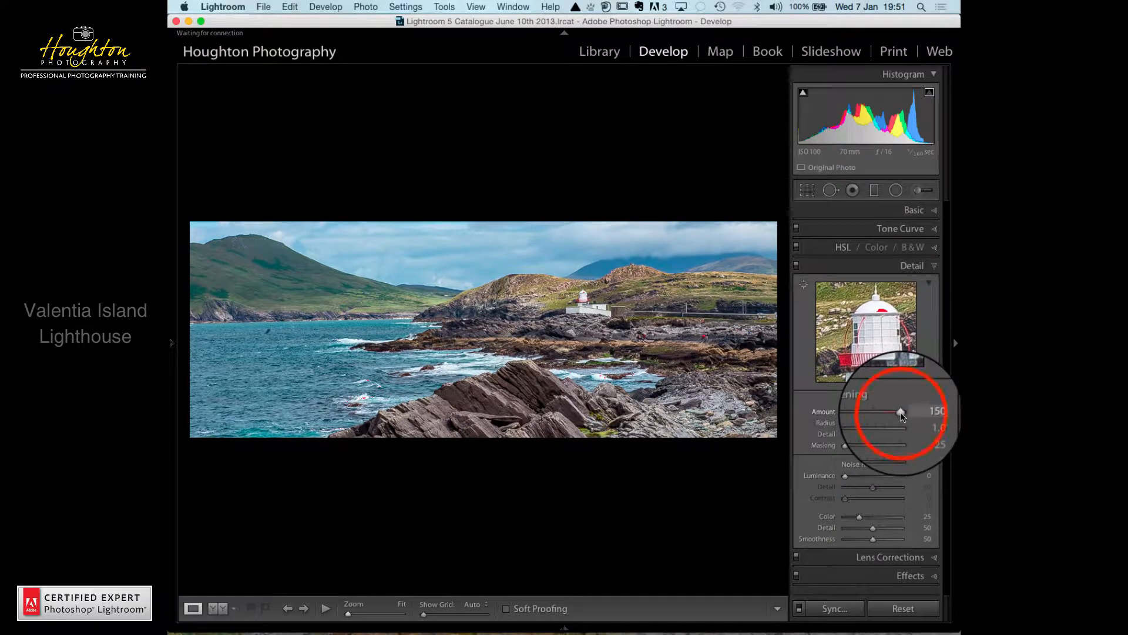
{"action": "left_click_drag", "start_coordinate": [903, 414], "coordinate": [872, 416]}
{"action": "left_click_drag", "start_coordinate": [897, 416], "coordinate": [879, 416]}
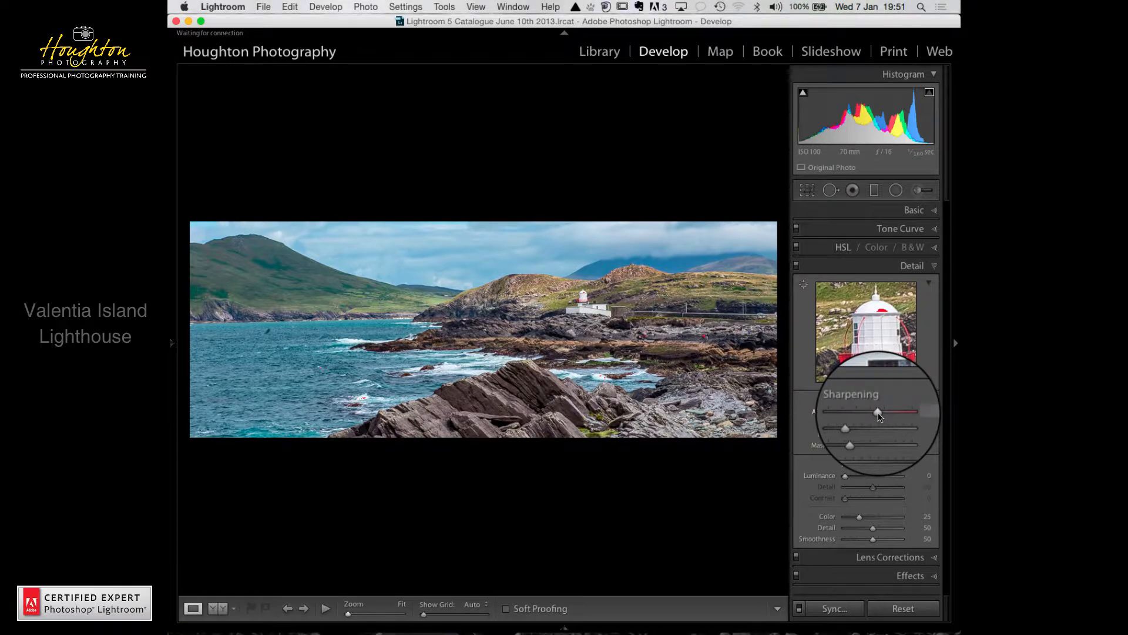
- Set the Luminance noise reduction to 12 and the sharpening Radius to 1.6
{"action": "left_click", "coordinate": [846, 476]}
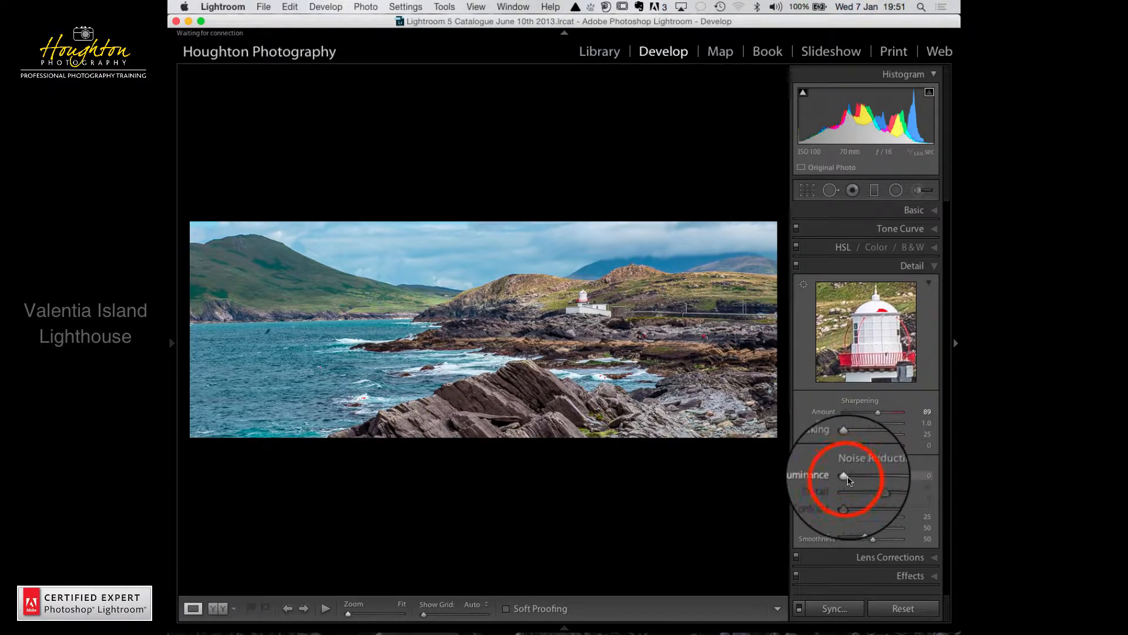
{"action": "left_click_drag", "start_coordinate": [848, 476], "coordinate": [854, 482]}
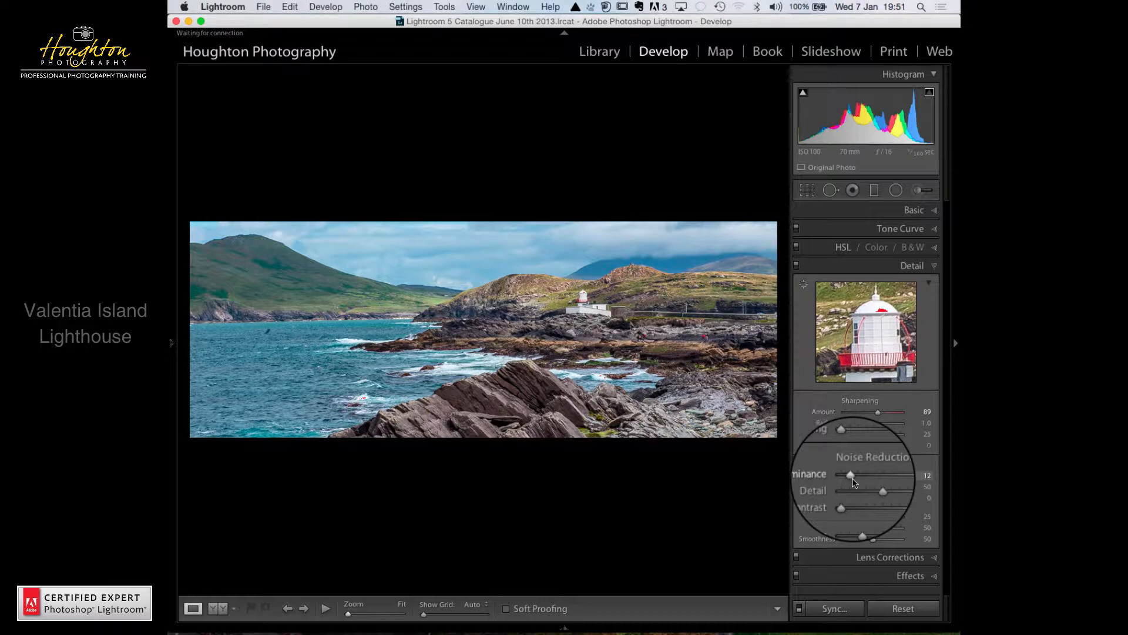
{"action": "left_click", "coordinate": [857, 423]}
{"action": "left_click_drag", "start_coordinate": [858, 428], "coordinate": [872, 430]}
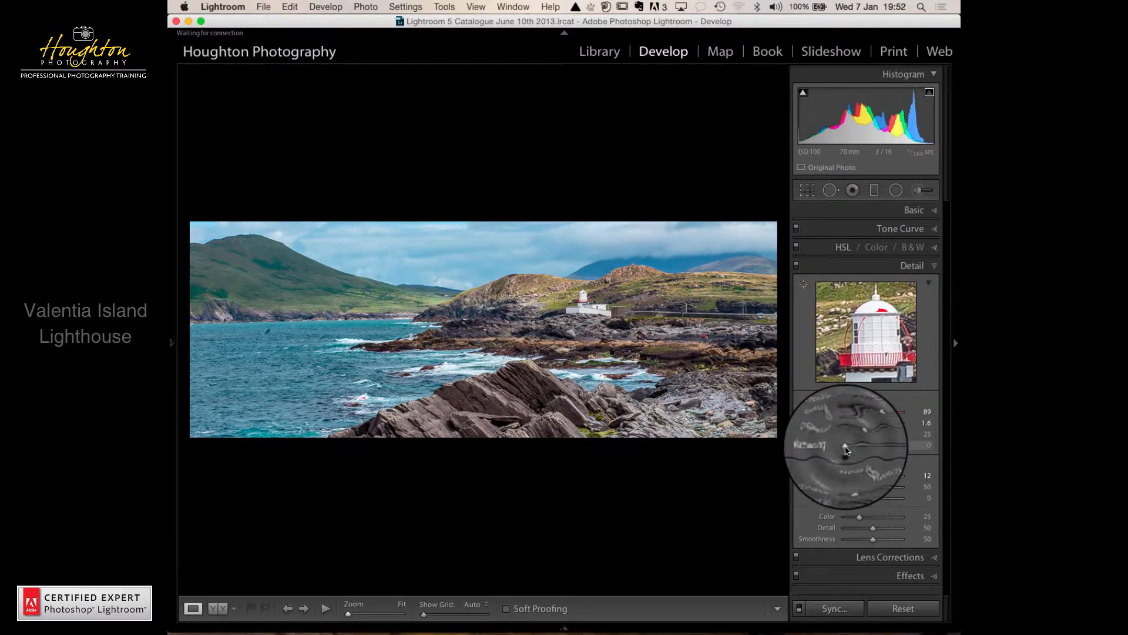
- Set the sharpening Masking to 96 using the black-and-white mask preview, limiting sharpening to the main edges
{"action": "key", "text": "alt"}
{"action": "left_click_drag", "start_coordinate": [846, 448], "coordinate": [908, 456]}
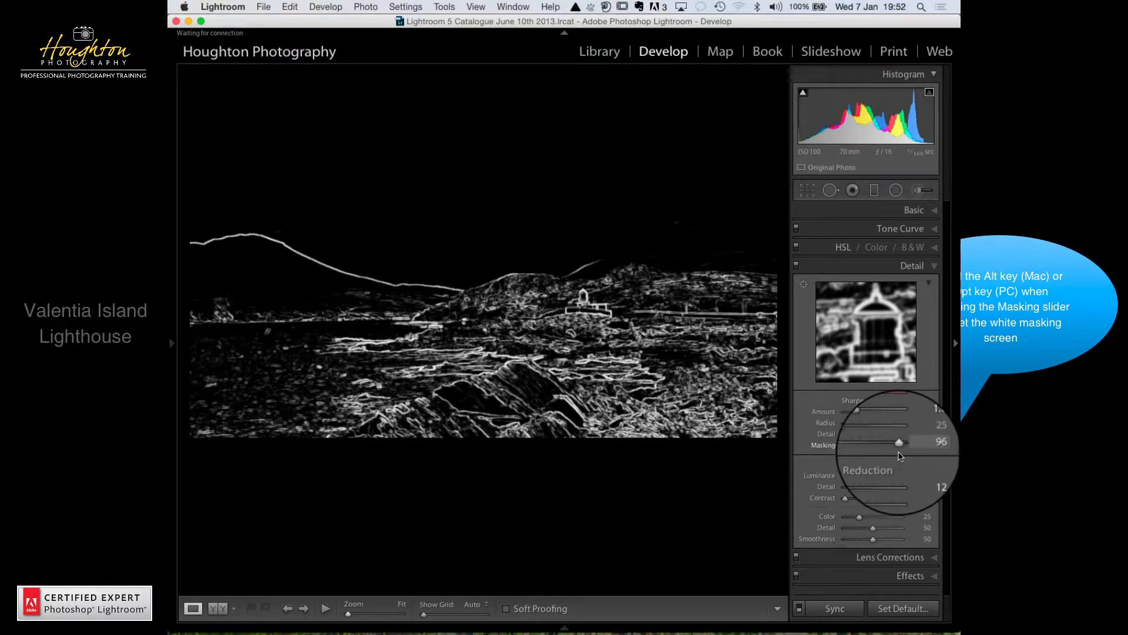
{"action": "left_click_drag", "start_coordinate": [908, 456], "coordinate": [899, 456]}
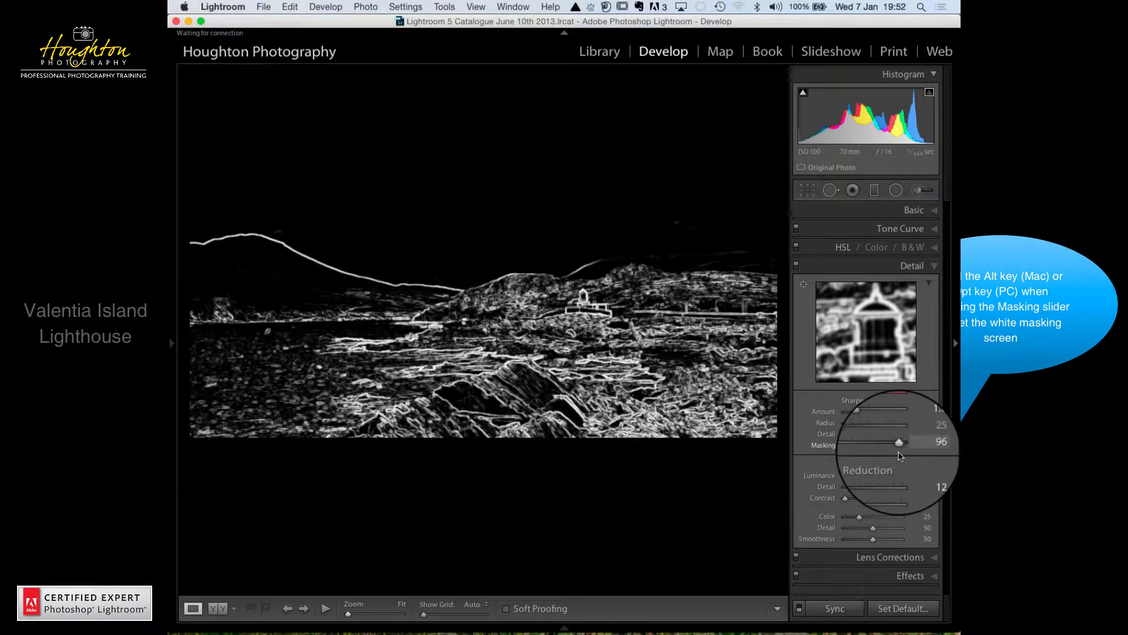
{"action": "left_click_drag", "start_coordinate": [901, 455], "coordinate": [900, 455]}
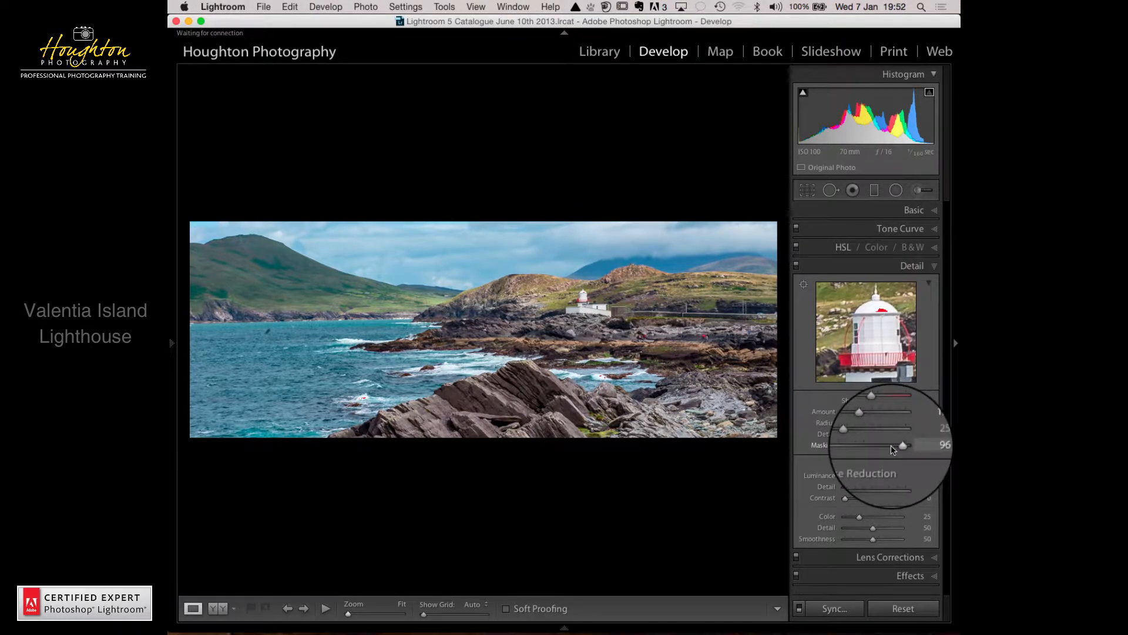
- Close the Detail settings and enable profile corrections in the basic Lens Corrections
{"action": "left_click", "coordinate": [930, 281]}
{"action": "left_click", "coordinate": [936, 268]}
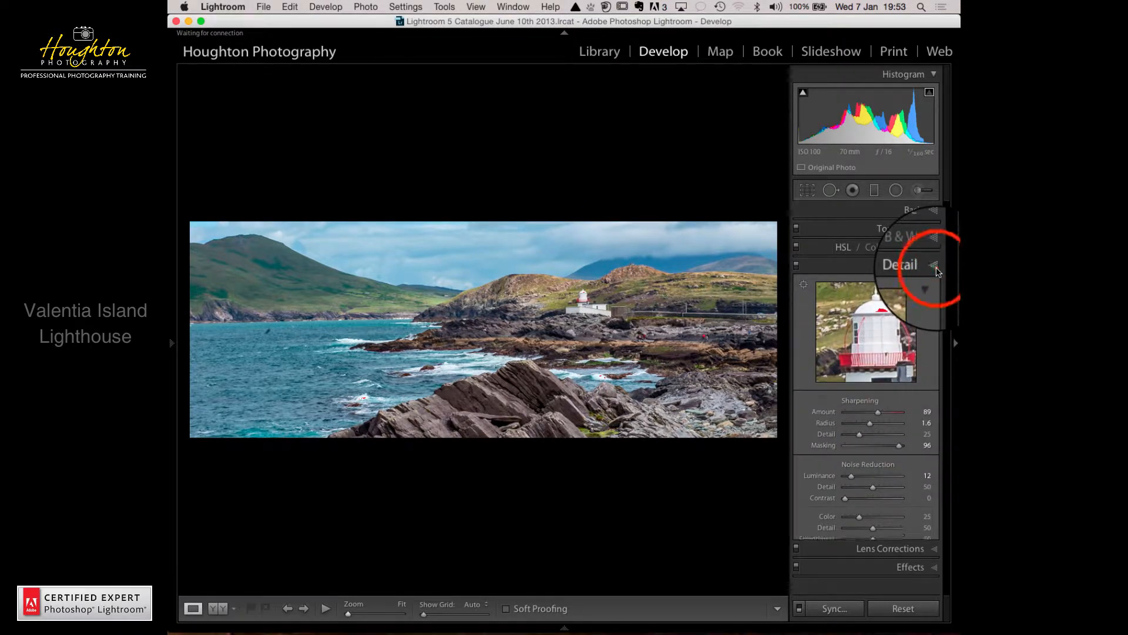
{"action": "left_click", "coordinate": [934, 286]}
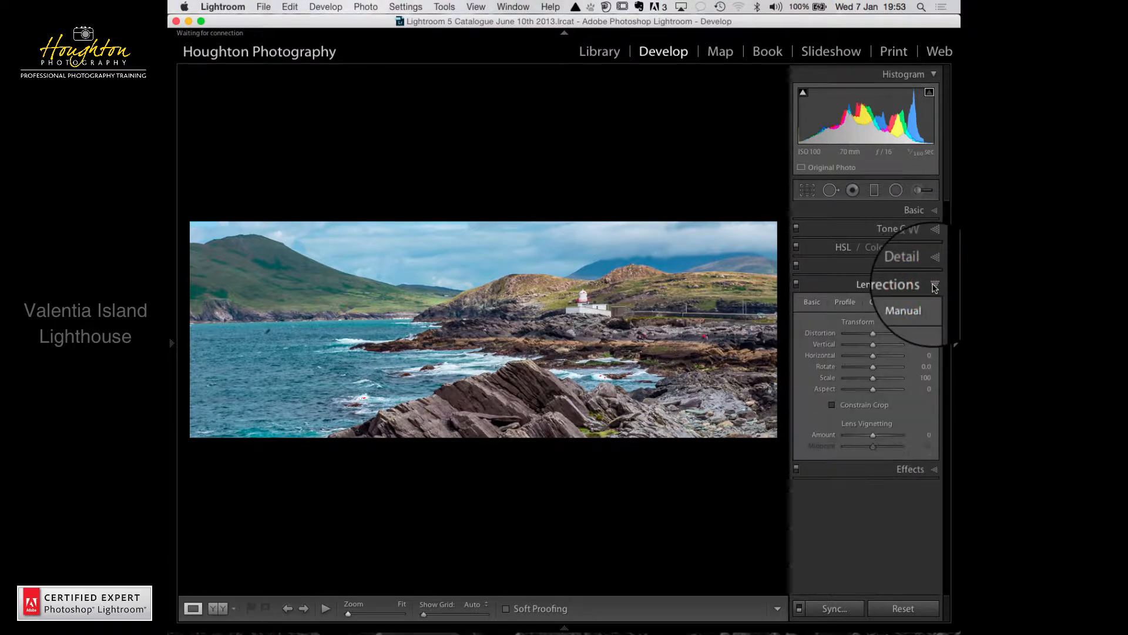
{"action": "left_click", "coordinate": [812, 302]}
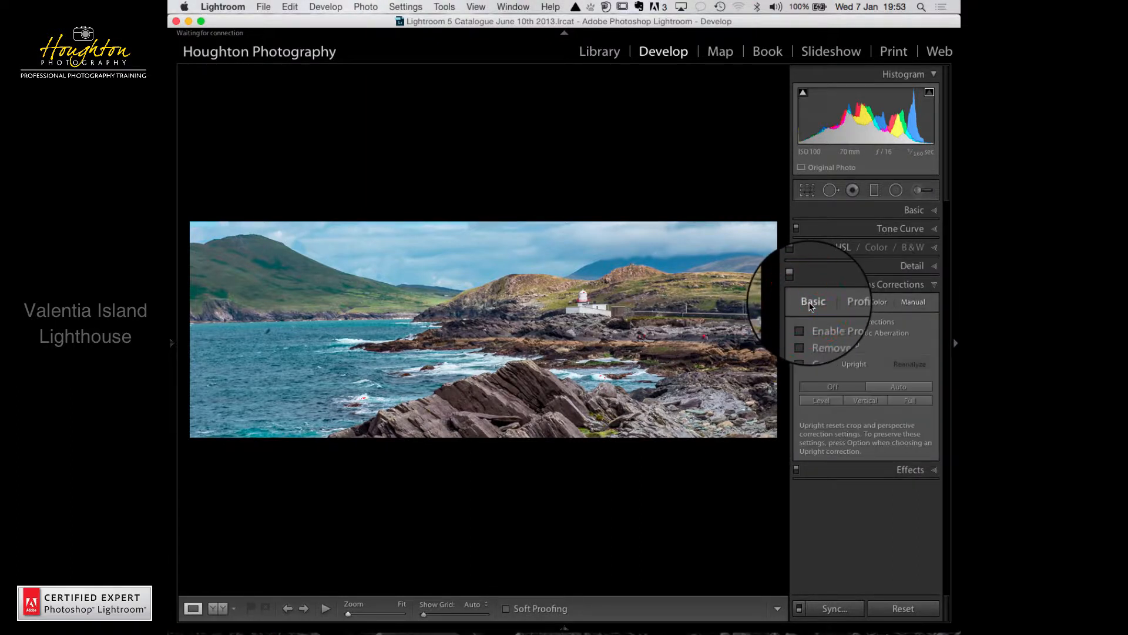
{"action": "left_click", "coordinate": [816, 321]}
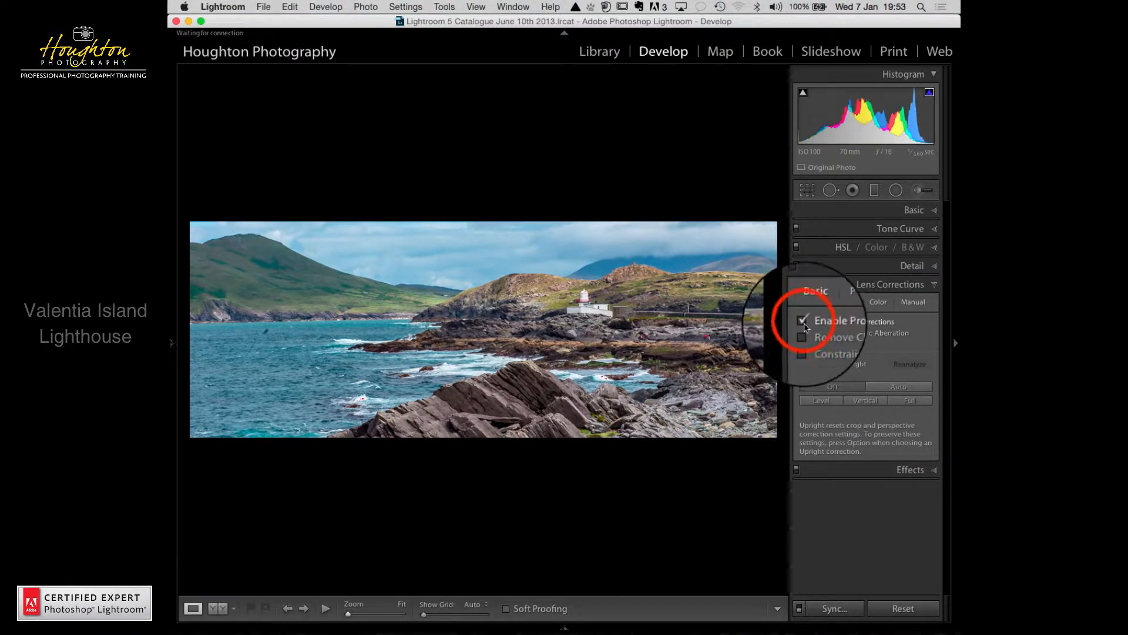
- Compare the photo with and without profile corrections, ending with the corrections enabled
{"action": "left_click", "coordinate": [804, 323]}
{"action": "left_click", "coordinate": [804, 323]}
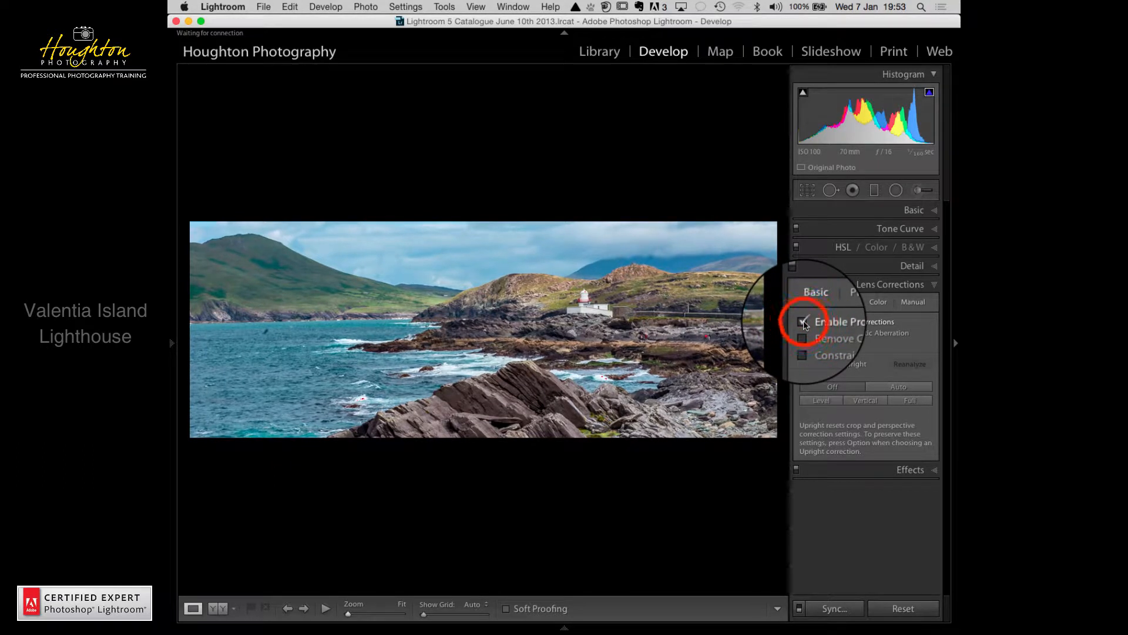
{"action": "left_click", "coordinate": [804, 323]}
{"action": "left_click", "coordinate": [804, 323]}
{"action": "left_click", "coordinate": [803, 323]}
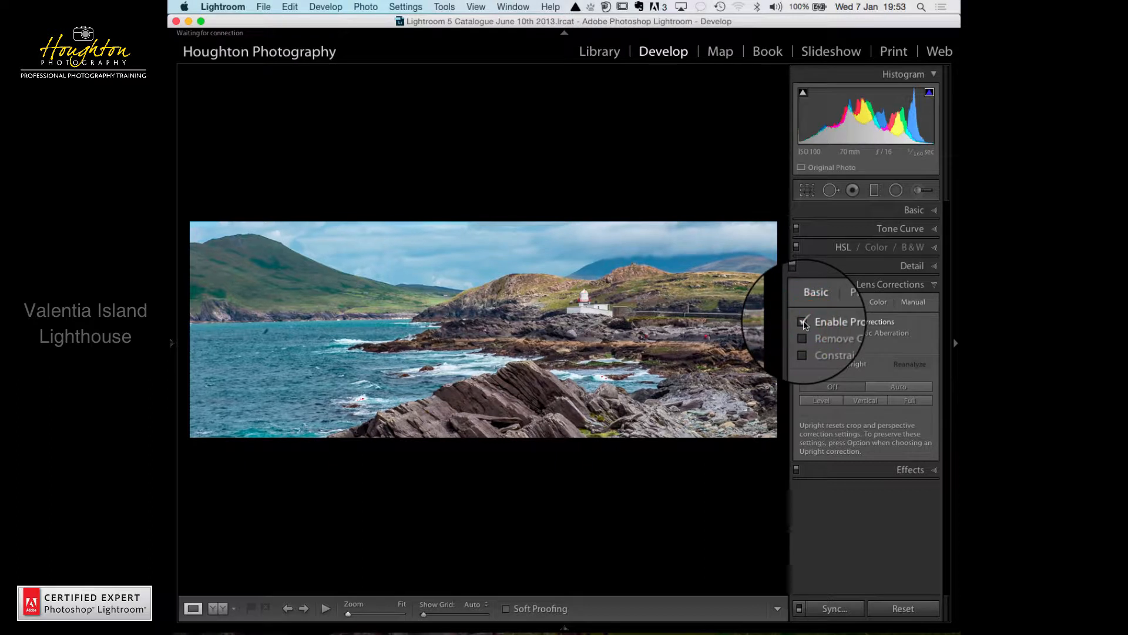
{"action": "left_click", "coordinate": [804, 323]}
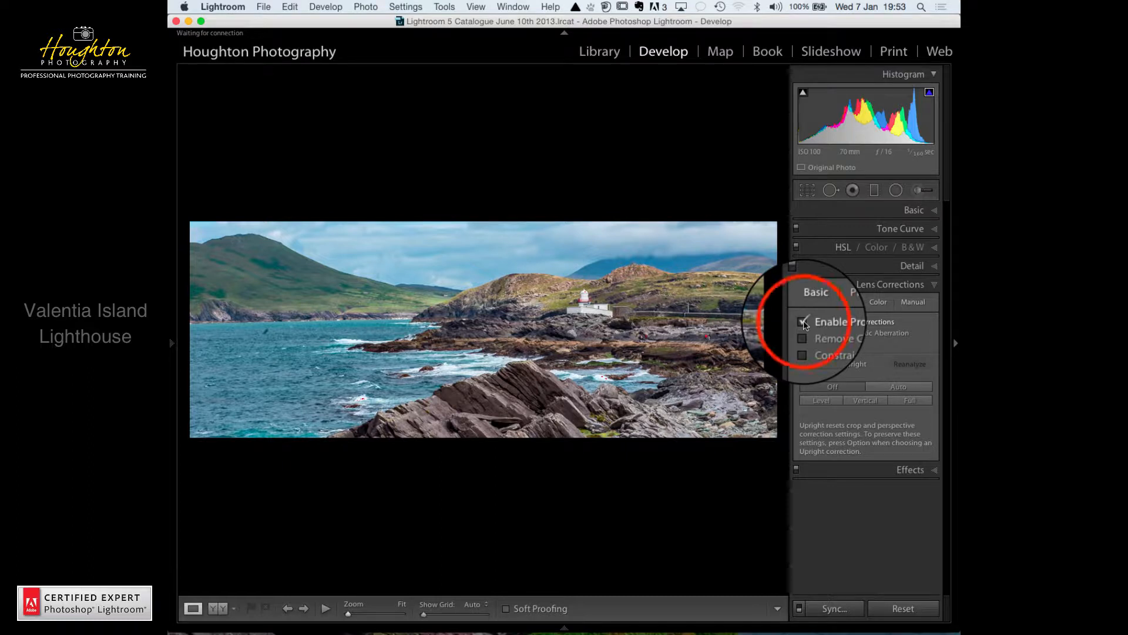
- Recheck the profile corrections, leave them enabled, turn on Remove Chromatic Aberration and close the Lens Corrections settings
{"action": "left_click", "coordinate": [803, 322]}
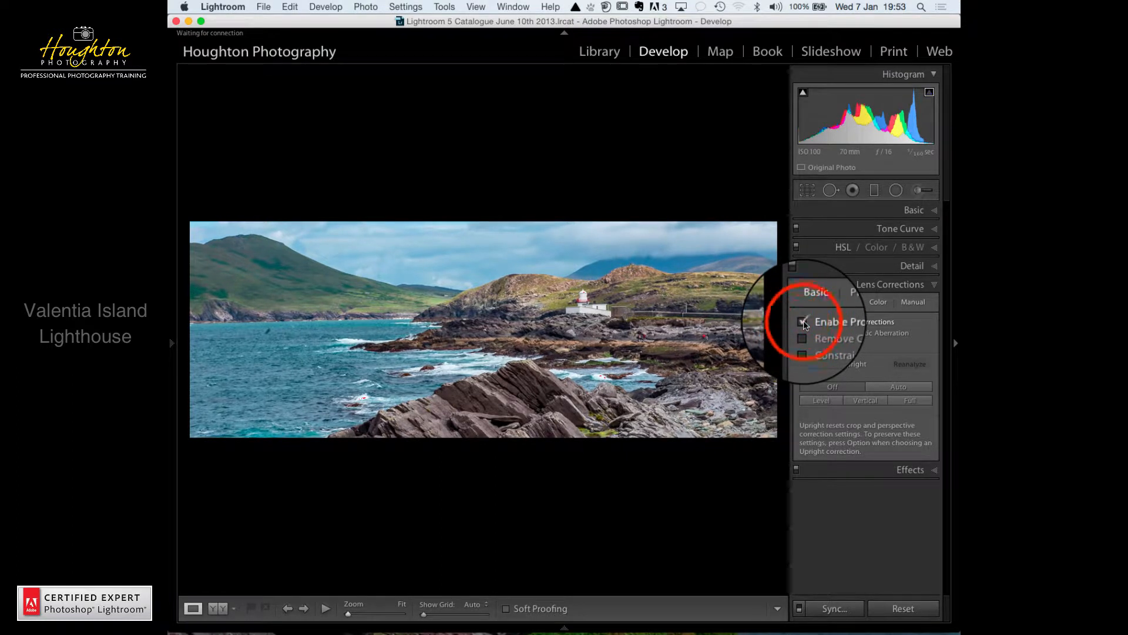
{"action": "left_click", "coordinate": [804, 323]}
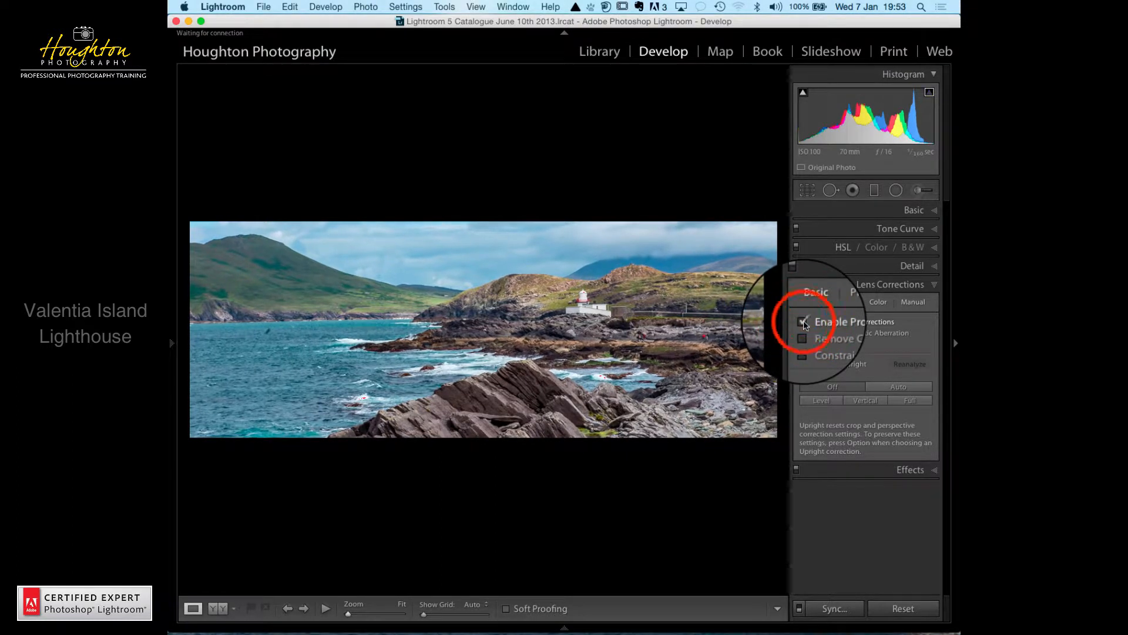
{"action": "left_click", "coordinate": [804, 335]}
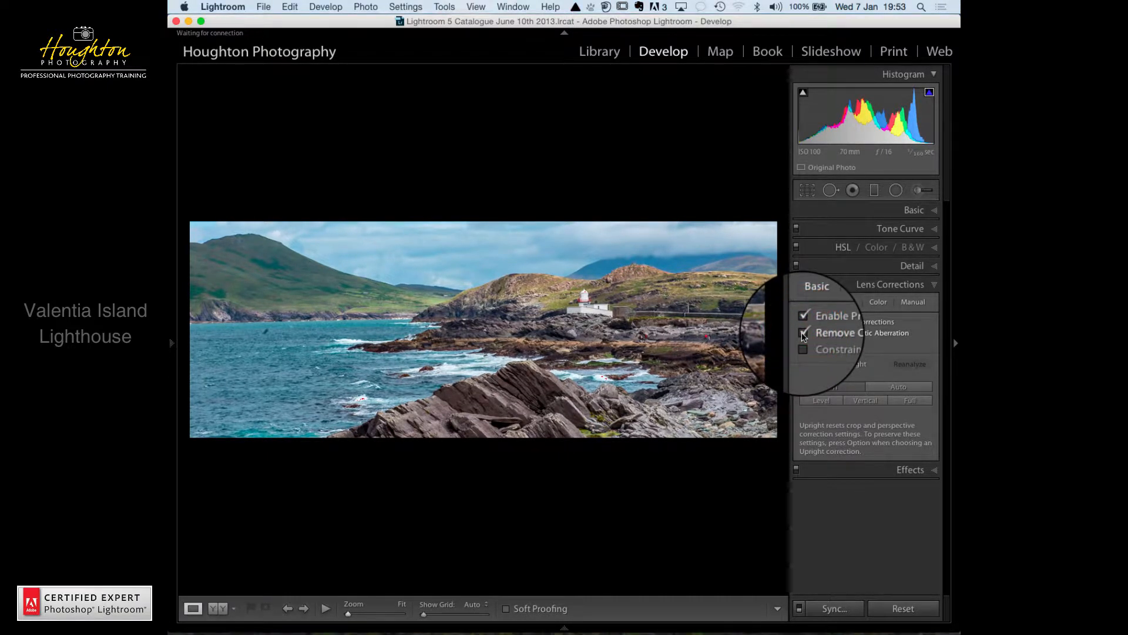
{"action": "left_click", "coordinate": [935, 285]}
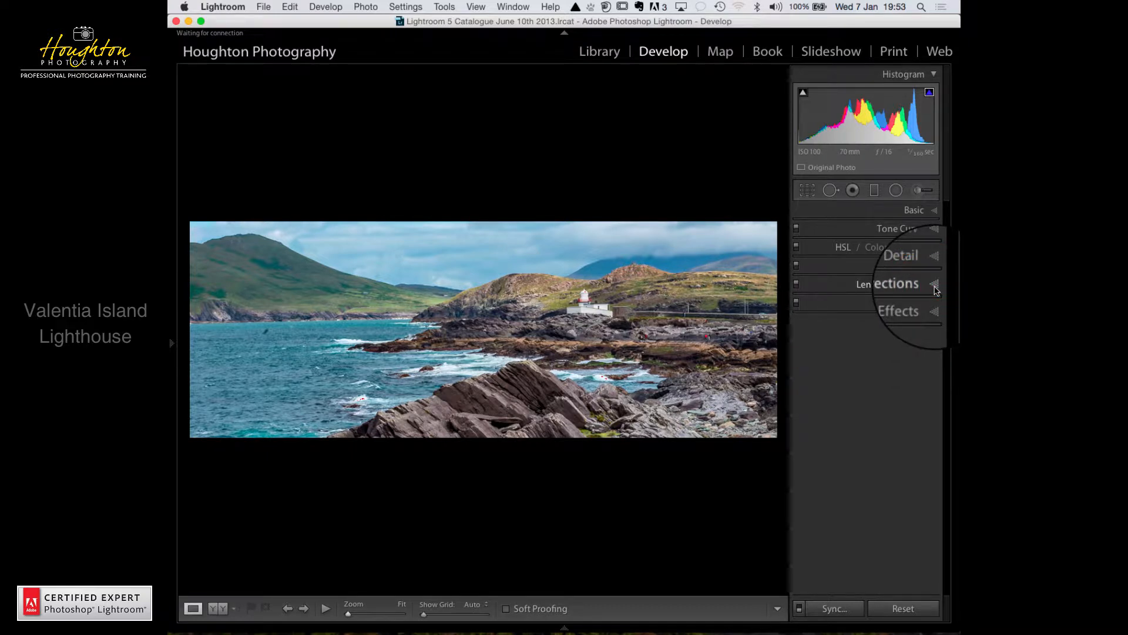
- Open the Effects settings and exaggerate the post-crop vignette by setting its Amount to -79
{"action": "left_click", "coordinate": [934, 311]}
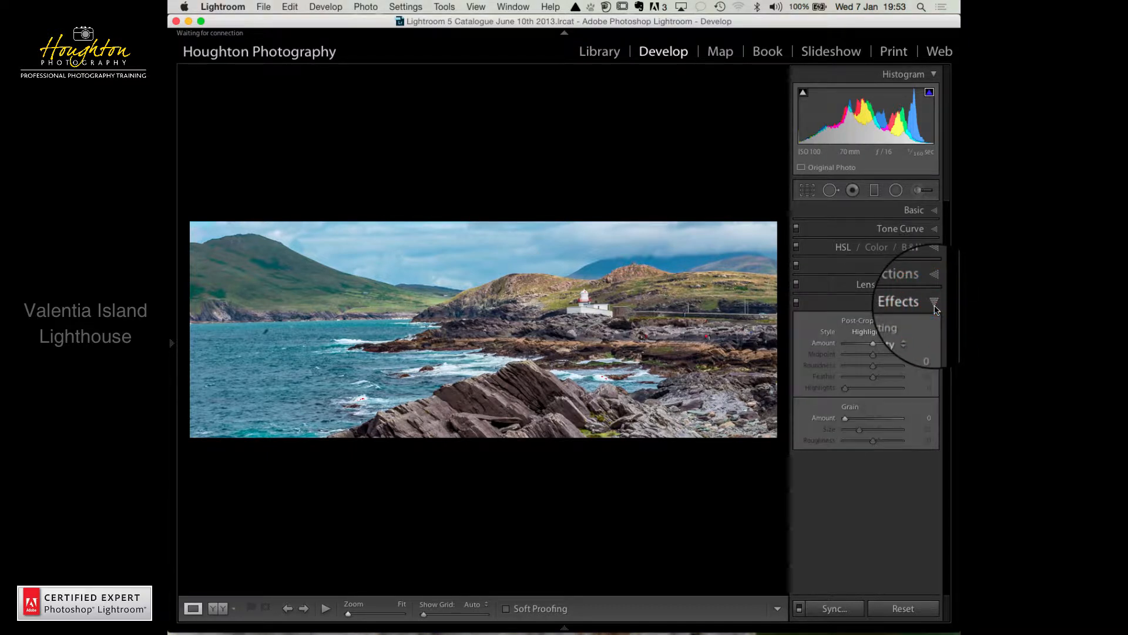
{"action": "left_click", "coordinate": [874, 348]}
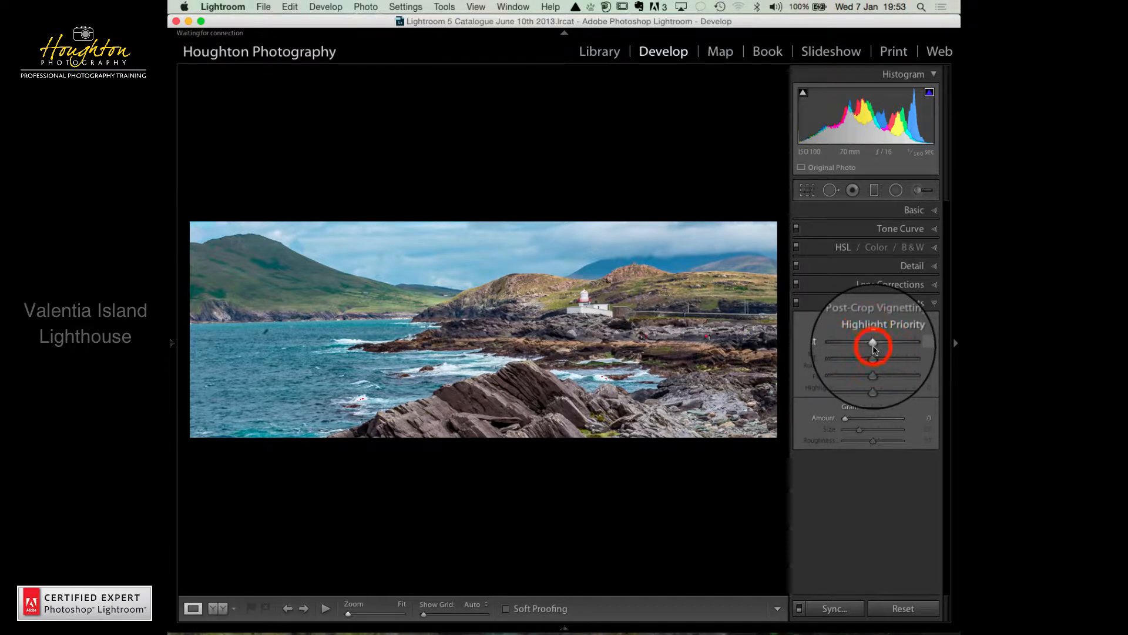
{"action": "mouse_move", "coordinate": [874, 348]}
{"action": "left_mouse_down"}
{"action": "mouse_move", "coordinate": [859, 346]}
{"action": "mouse_move", "coordinate": [869, 346]}
{"action": "left_mouse_up"}
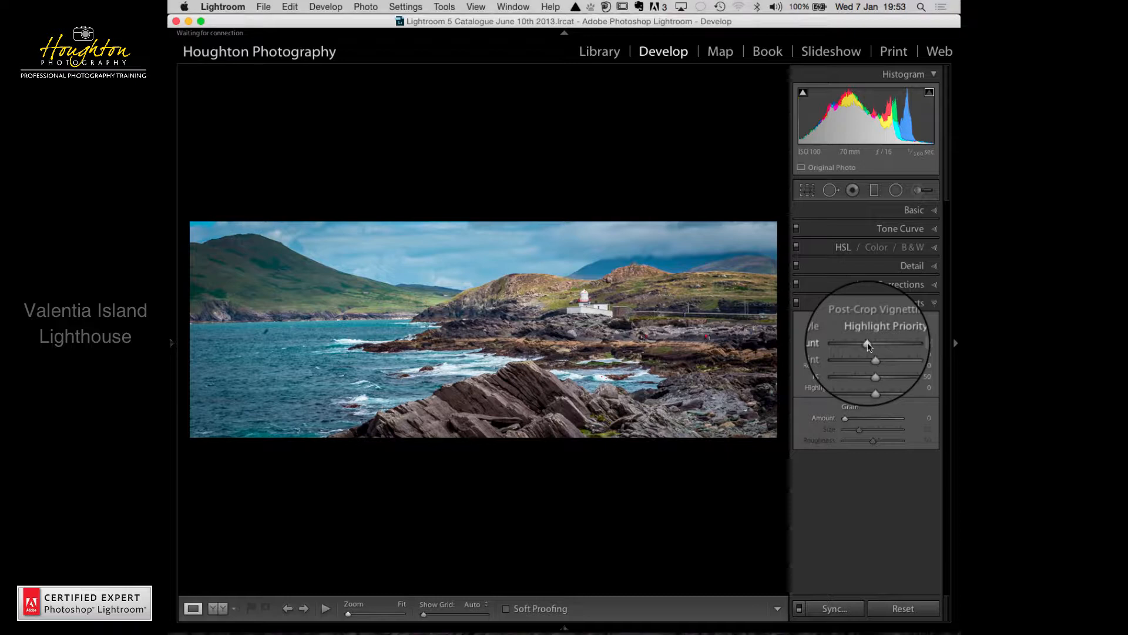
{"action": "left_click", "coordinate": [868, 343]}
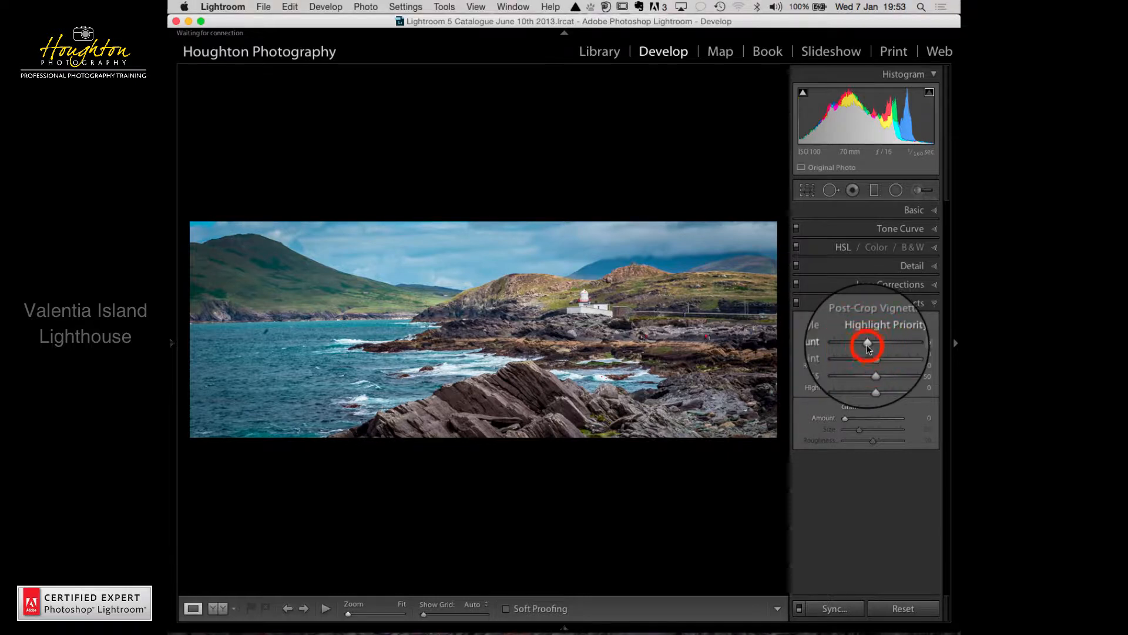
{"action": "left_click_drag", "start_coordinate": [868, 348], "coordinate": [852, 348]}
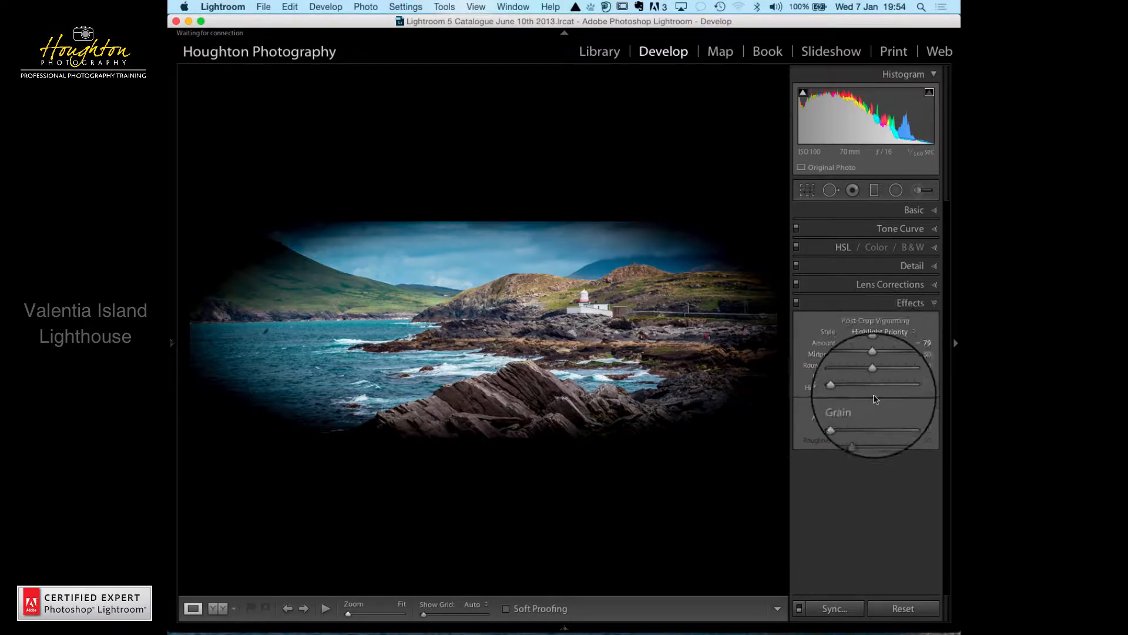
- Set the vignette's Midpoint to 48, Roundness to -57 and Feather to 68, checking the hard edge at Feather 0
{"action": "left_click", "coordinate": [874, 358]}
{"action": "left_click_drag", "start_coordinate": [875, 360], "coordinate": [906, 386]}
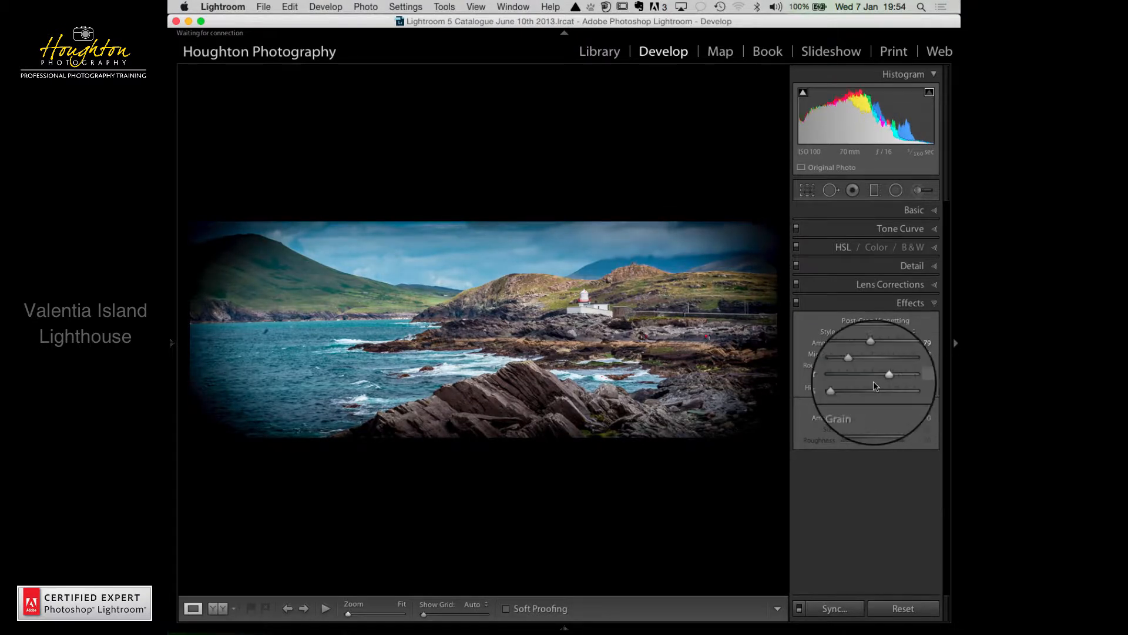
{"action": "double_click", "coordinate": [812, 378]}
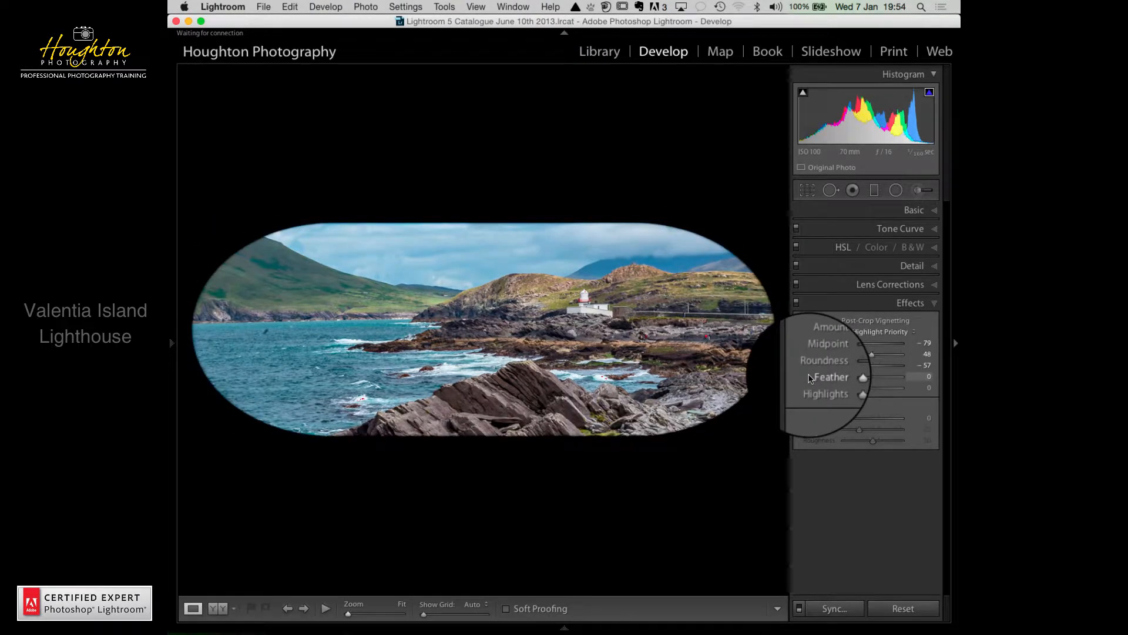
{"action": "left_click_drag", "start_coordinate": [855, 376], "coordinate": [882, 382]}
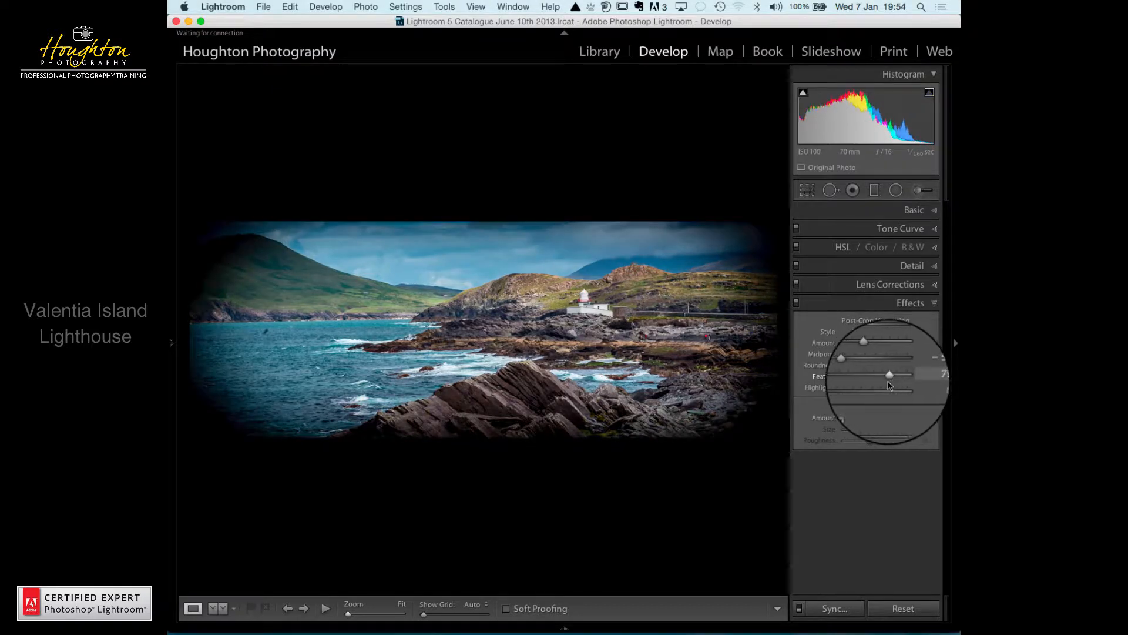
- Set the vignette's Roundness to -14 and soften its Amount to -15
{"action": "left_click", "coordinate": [858, 367]}
{"action": "left_click_drag", "start_coordinate": [859, 367], "coordinate": [874, 367]}
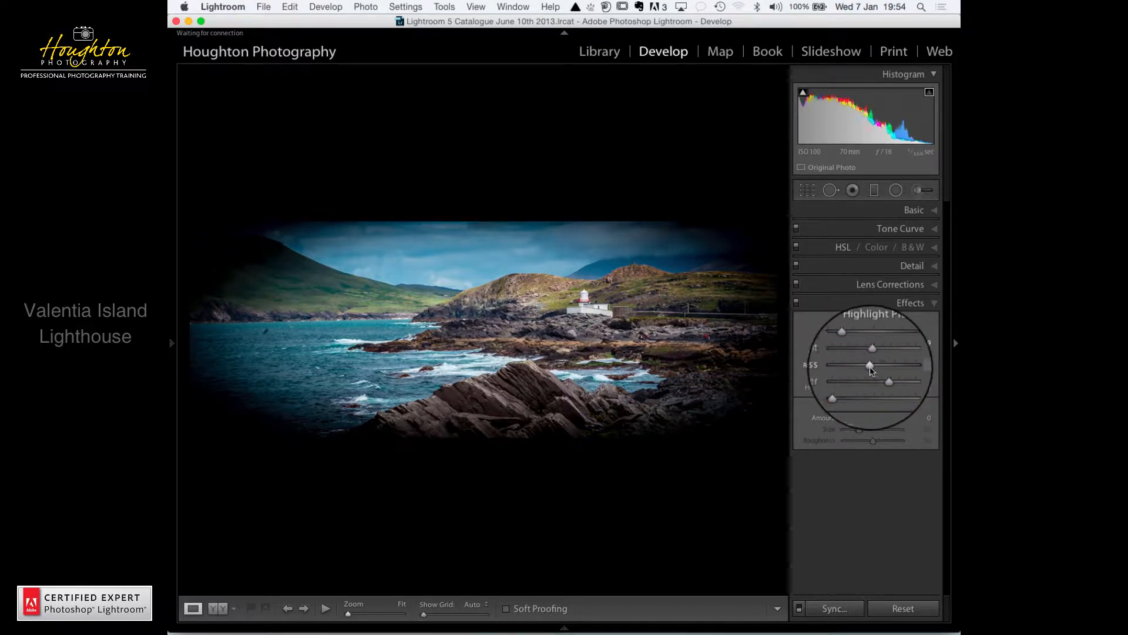
{"action": "left_click_drag", "start_coordinate": [846, 343], "coordinate": [869, 345]}
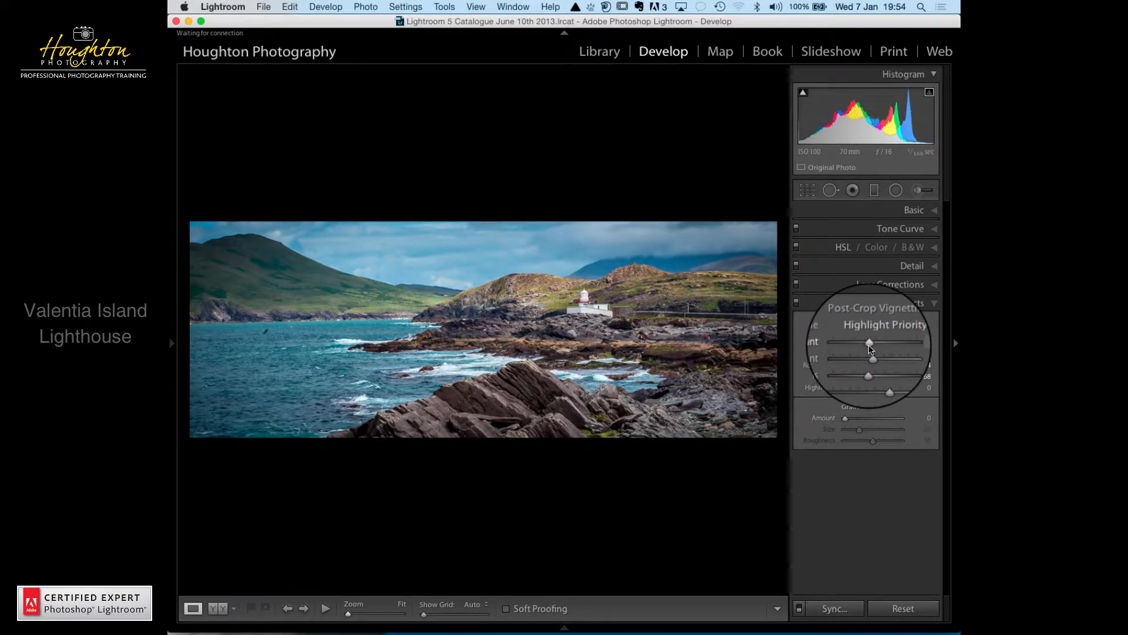
{"action": "left_click_drag", "start_coordinate": [869, 345], "coordinate": [869, 347]}
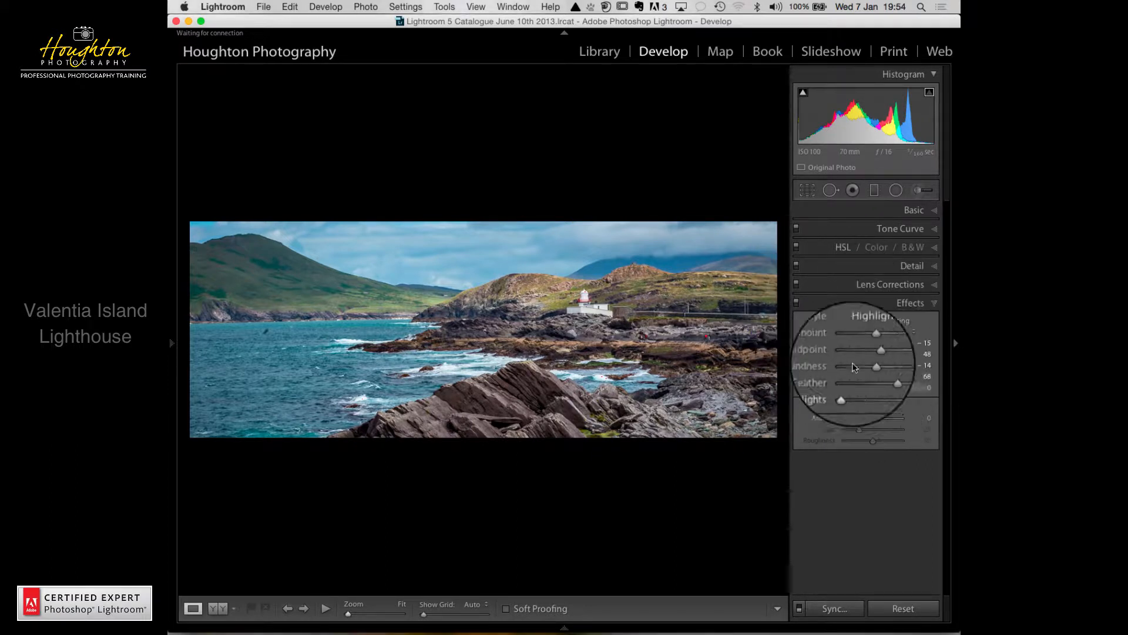
- Compare the photo with and without the vignette, leaving it enabled, and close the Effects settings
{"action": "left_click", "coordinate": [796, 303]}
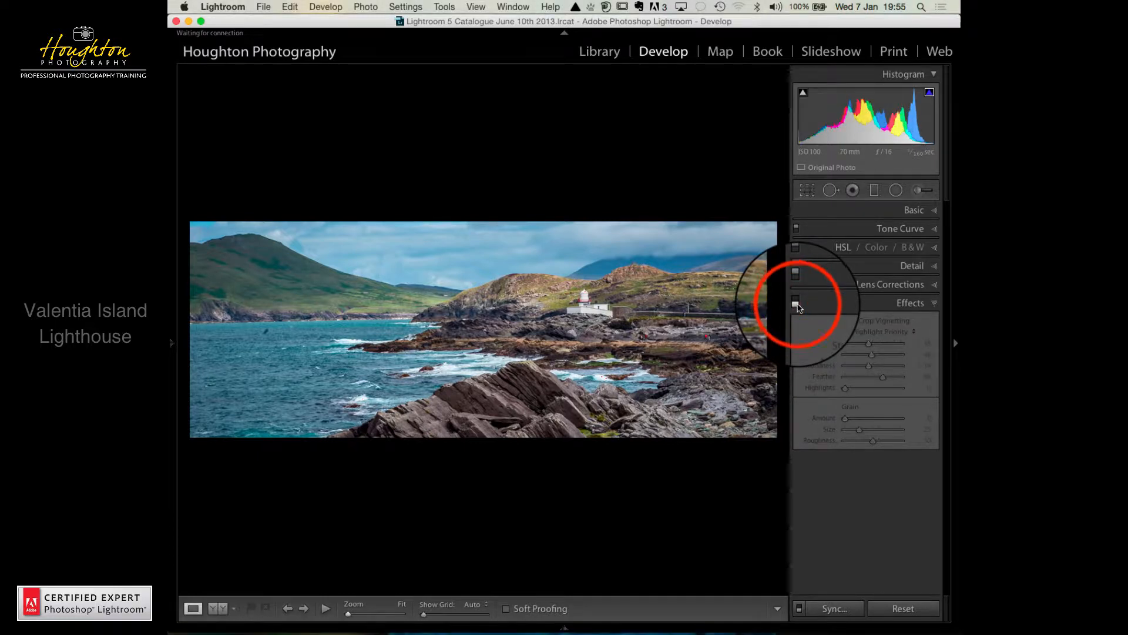
{"action": "left_click", "coordinate": [796, 303]}
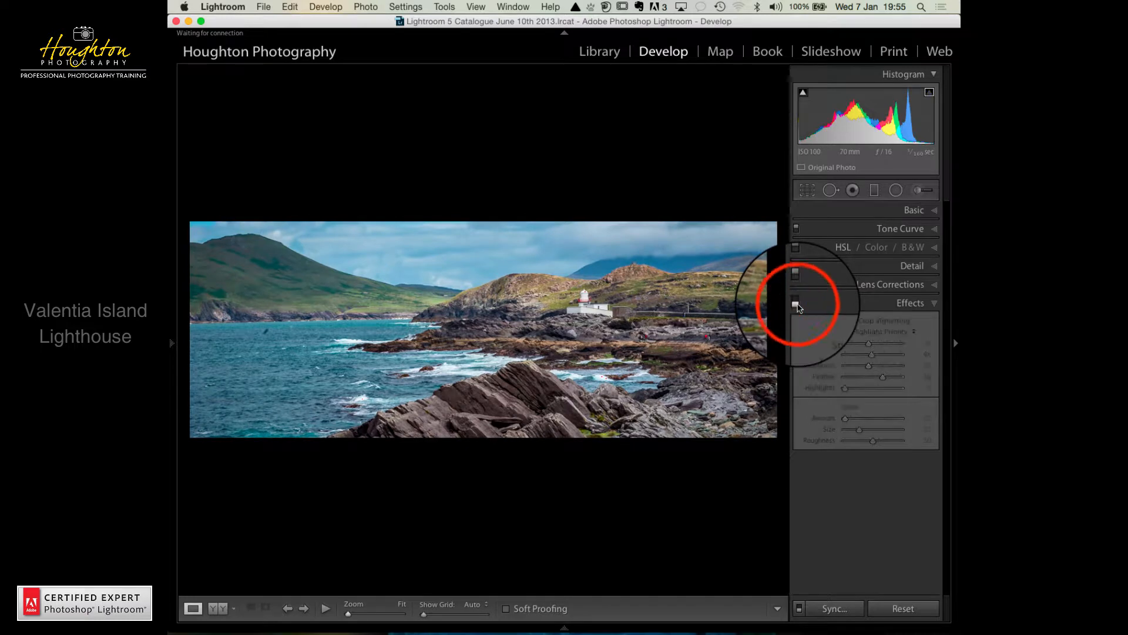
{"action": "left_click", "coordinate": [796, 303]}
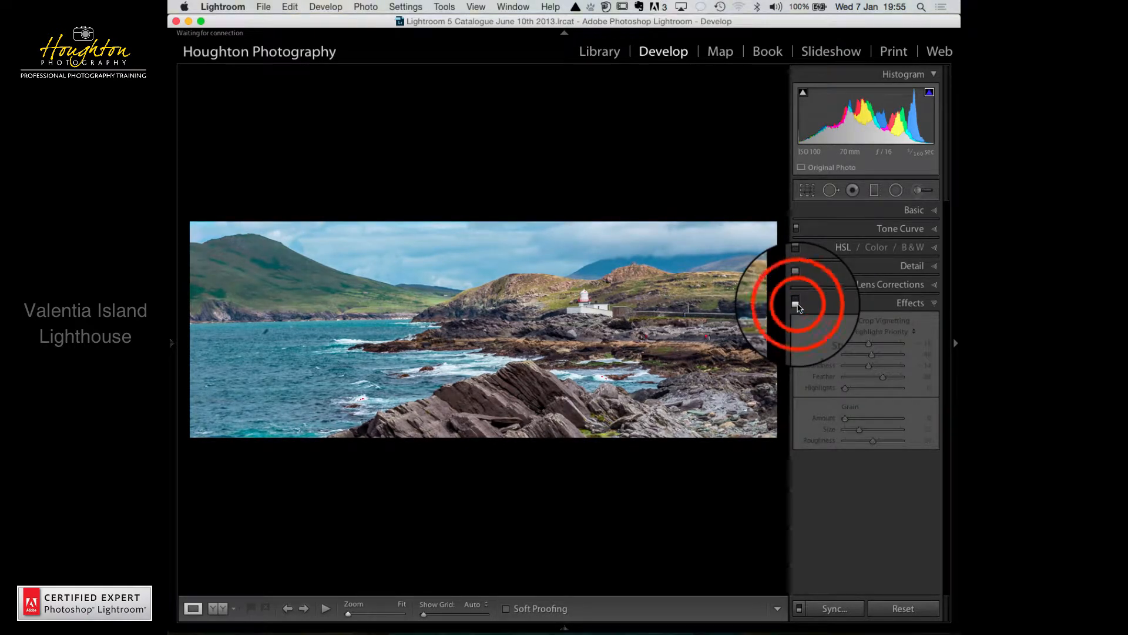
{"action": "left_click", "coordinate": [796, 303]}
{"action": "left_click", "coordinate": [796, 303]}
{"action": "left_click", "coordinate": [796, 303]}
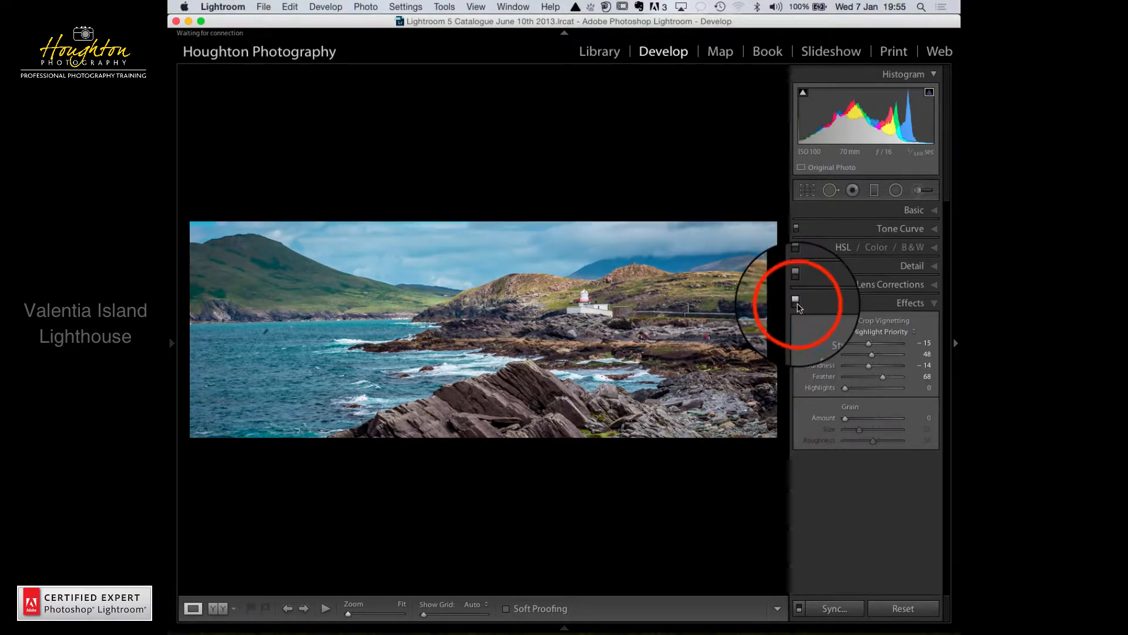
{"action": "left_click", "coordinate": [796, 304]}
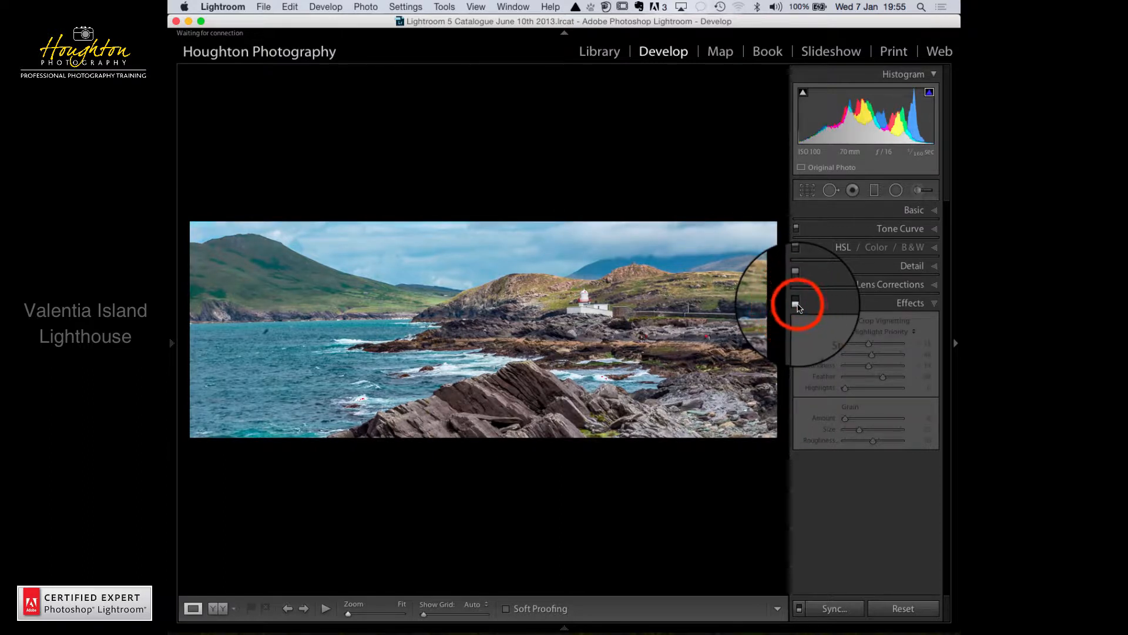
{"action": "left_click", "coordinate": [796, 303]}
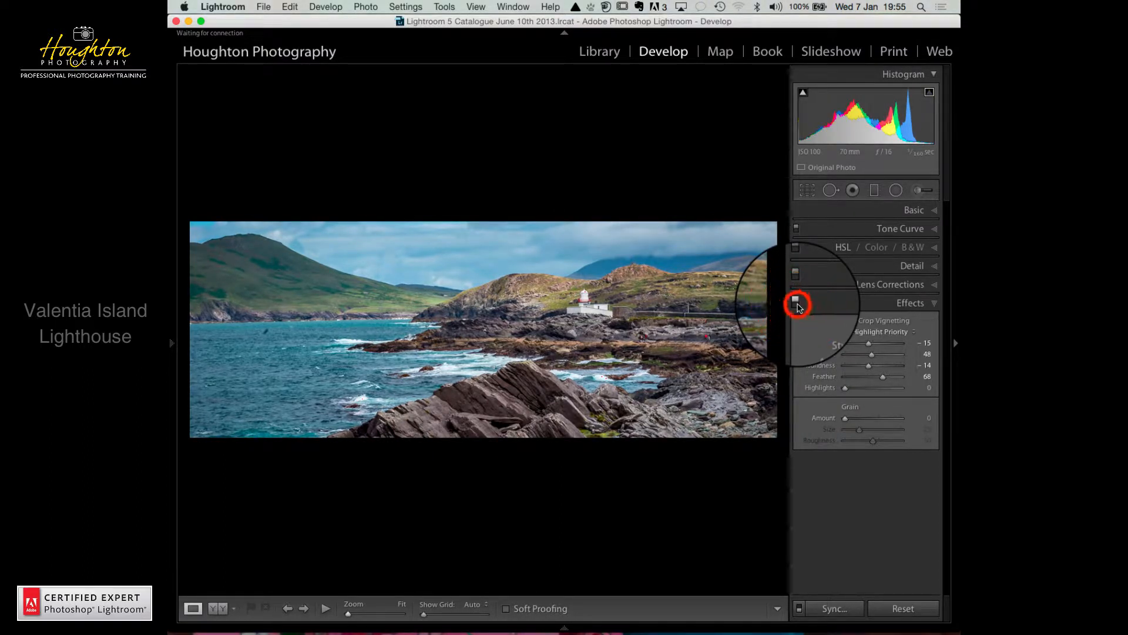
{"action": "left_click", "coordinate": [797, 303]}
{"action": "left_click", "coordinate": [797, 303]}
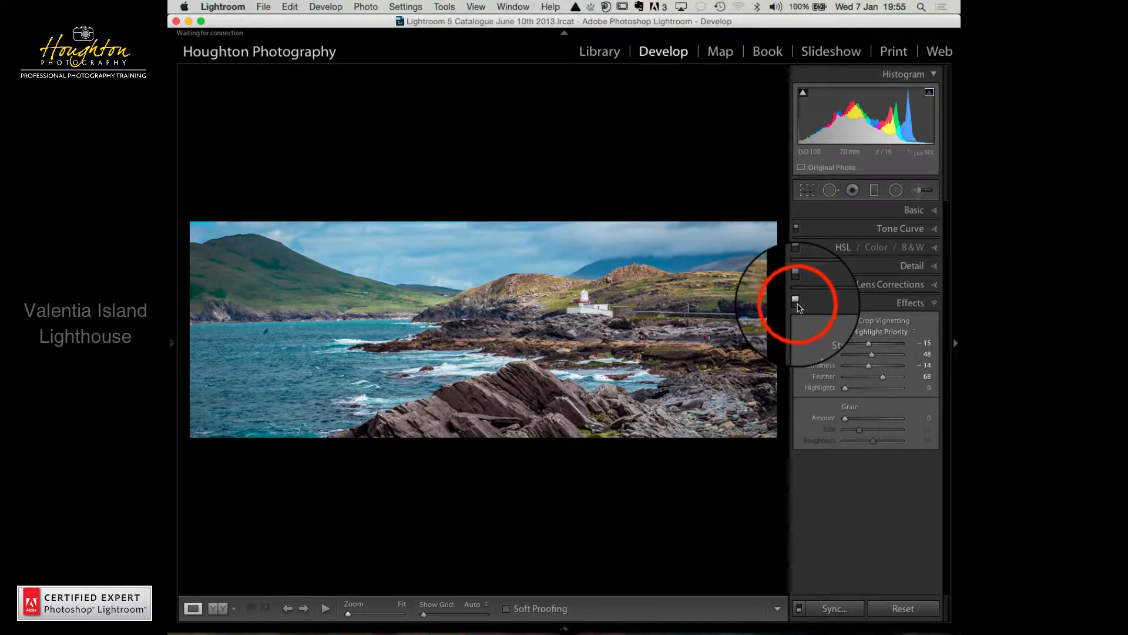
{"action": "left_click", "coordinate": [796, 303]}
{"action": "left_click", "coordinate": [796, 303]}
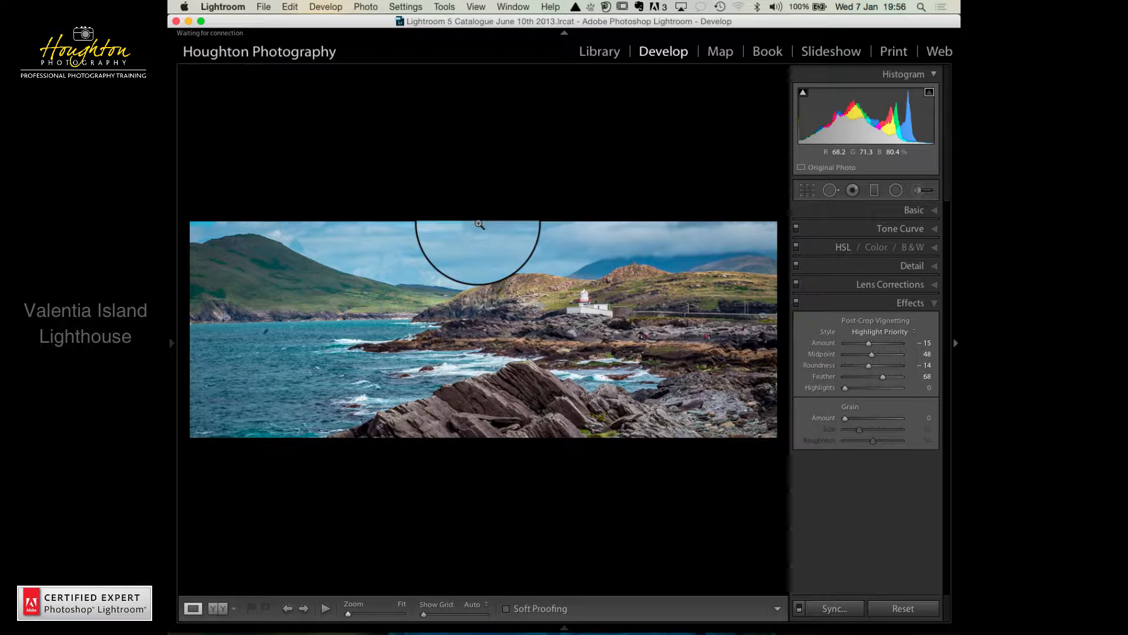
{"action": "left_click", "coordinate": [935, 304]}
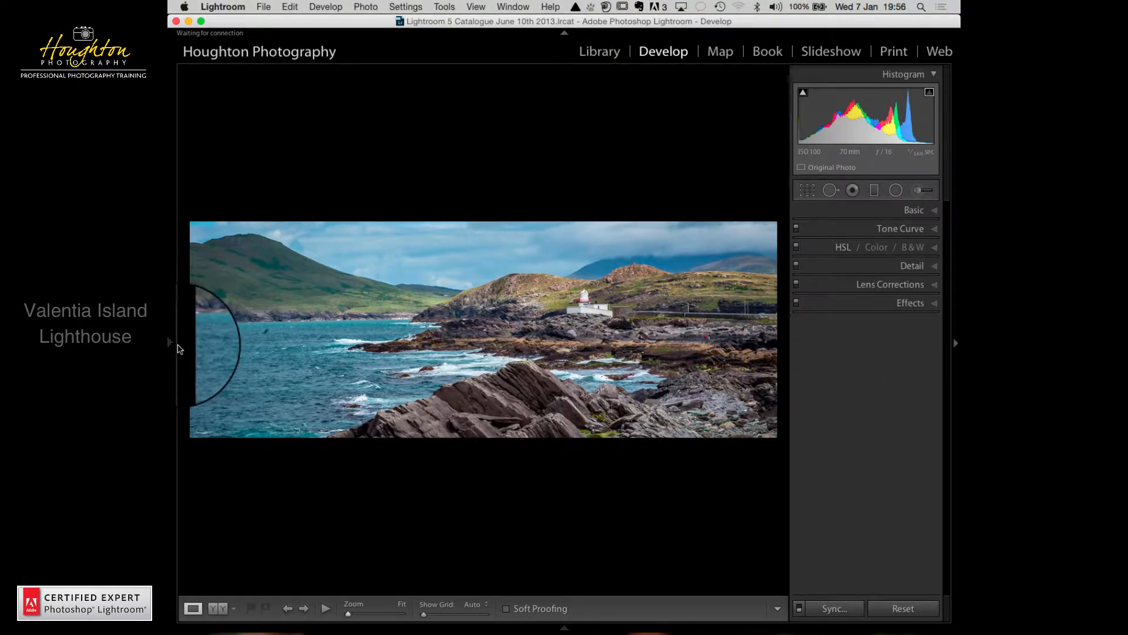
- Draw a radial filter with Exposure 4.00 over the rocky hillside beside the lighthouse
{"action": "mouse_move", "coordinate": [172, 347]}
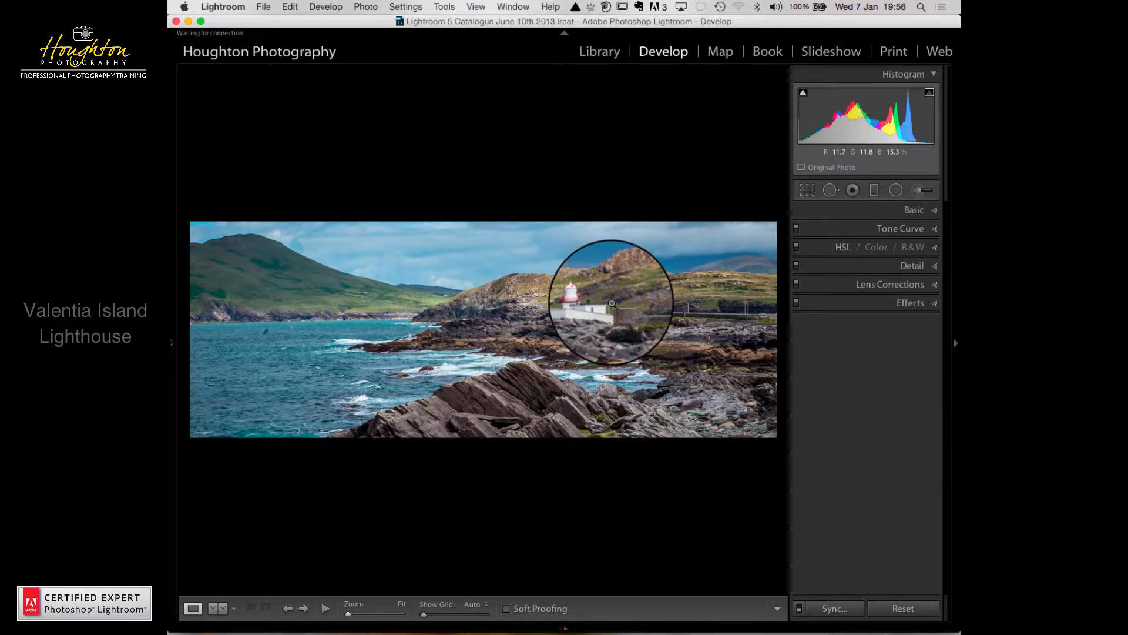
{"action": "left_click", "coordinate": [897, 189]}
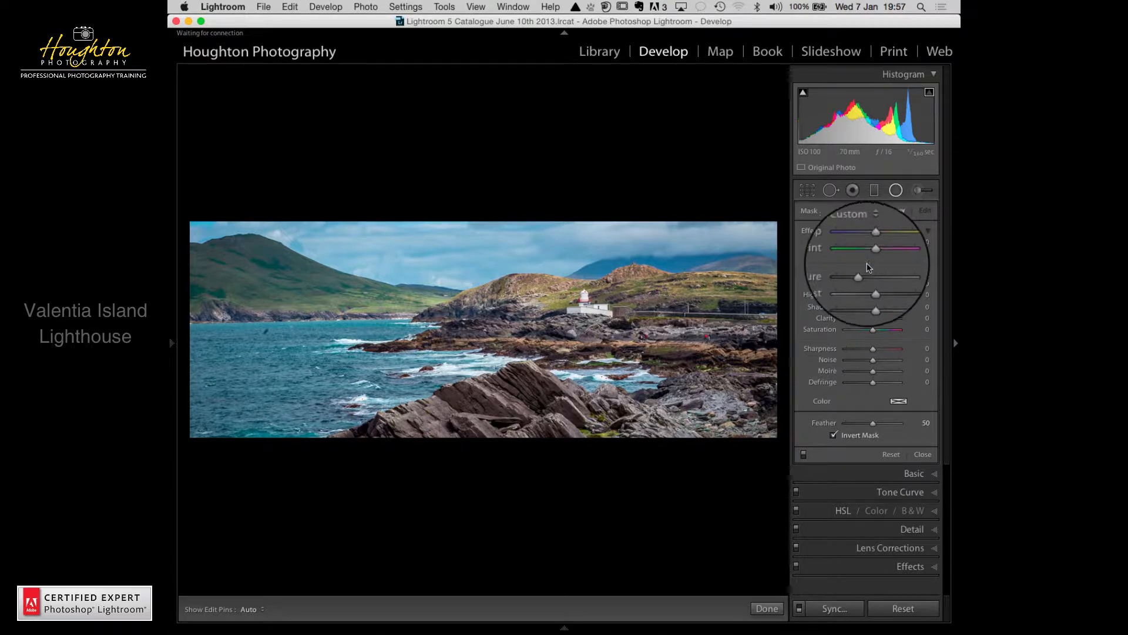
{"action": "left_click", "coordinate": [862, 277]}
{"action": "left_click_drag", "start_coordinate": [861, 274], "coordinate": [910, 276]}
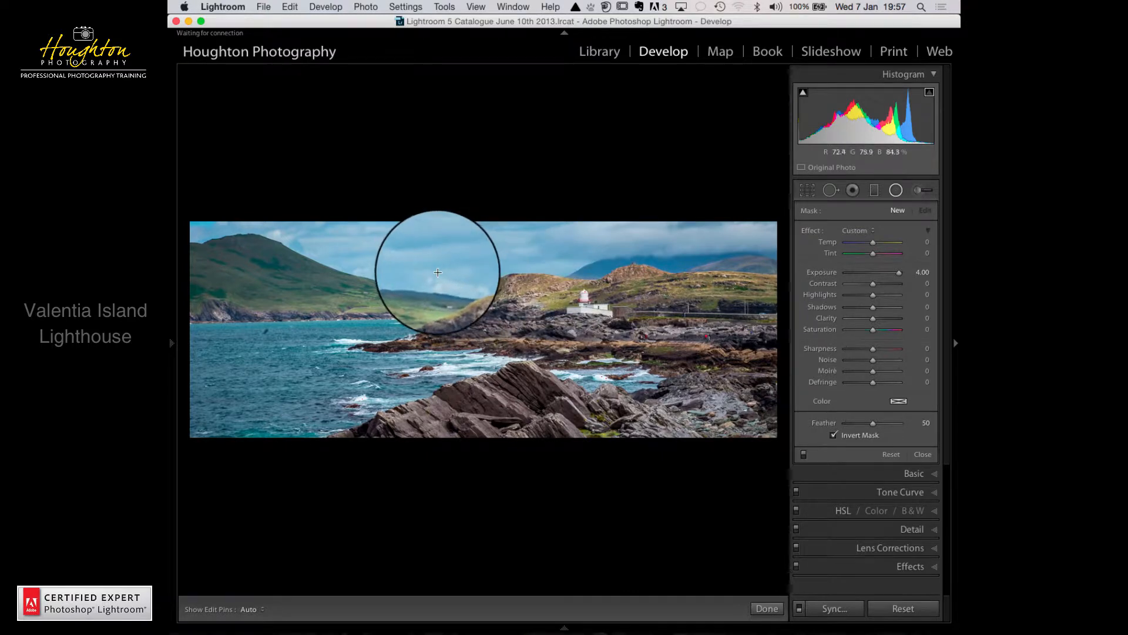
{"action": "left_click", "coordinate": [461, 298]}
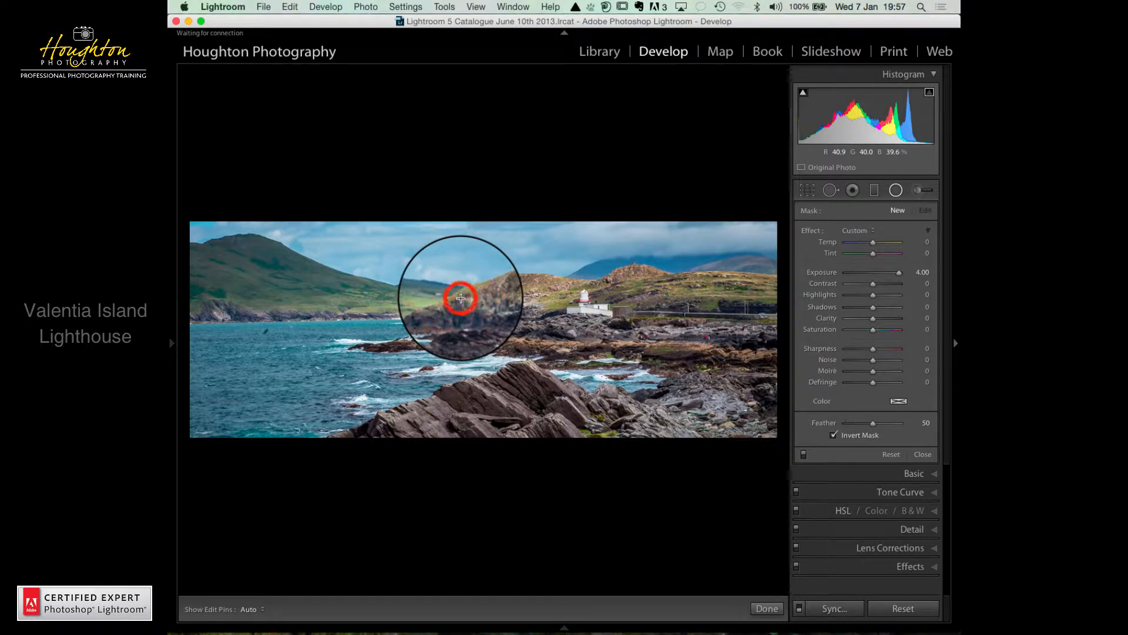
{"action": "mouse_move", "coordinate": [461, 298]}
{"action": "left_mouse_down"}
{"action": "mouse_move", "coordinate": [540, 338]}
{"action": "mouse_move", "coordinate": [504, 313]}
{"action": "mouse_move", "coordinate": [463, 321]}
{"action": "mouse_move", "coordinate": [474, 353]}
{"action": "mouse_move", "coordinate": [509, 358]}
{"action": "mouse_move", "coordinate": [430, 360]}
{"action": "mouse_move", "coordinate": [512, 342]}
{"action": "mouse_move", "coordinate": [471, 343]}
{"action": "mouse_move", "coordinate": [479, 315]}
{"action": "mouse_move", "coordinate": [505, 343]}
{"action": "mouse_move", "coordinate": [492, 327]}
{"action": "mouse_move", "coordinate": [504, 331]}
{"action": "mouse_move", "coordinate": [487, 347]}
{"action": "mouse_move", "coordinate": [434, 352]}
{"action": "mouse_move", "coordinate": [479, 365]}
{"action": "mouse_move", "coordinate": [528, 356]}
{"action": "mouse_move", "coordinate": [481, 324]}
{"action": "mouse_move", "coordinate": [517, 363]}
{"action": "mouse_move", "coordinate": [553, 329]}
{"action": "mouse_move", "coordinate": [544, 343]}
{"action": "mouse_move", "coordinate": [540, 321]}
{"action": "left_mouse_up"}
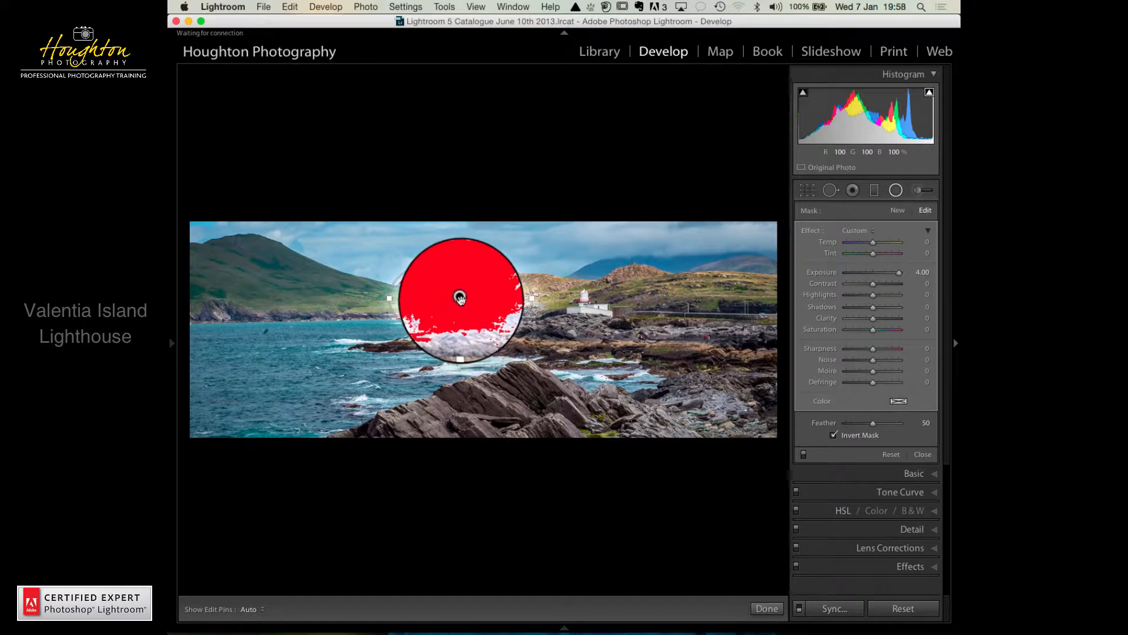
- Move the radial filter onto the lighthouse and lower its Exposure to 1.05
{"action": "left_click_drag", "start_coordinate": [460, 299], "coordinate": [586, 304]}
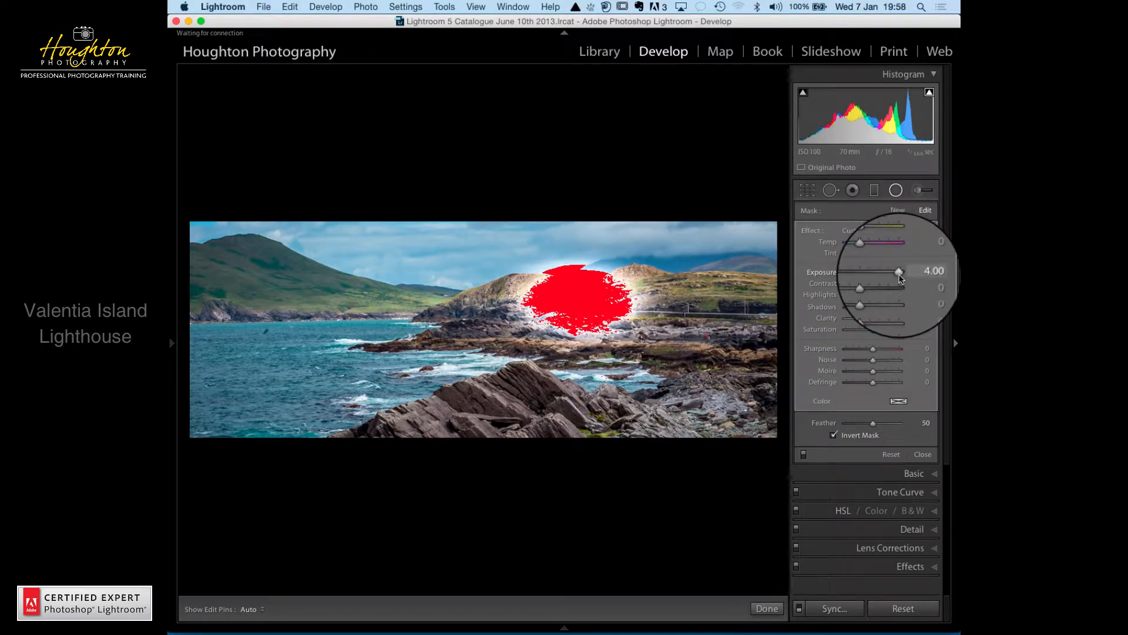
{"action": "left_click_drag", "start_coordinate": [902, 277], "coordinate": [881, 275]}
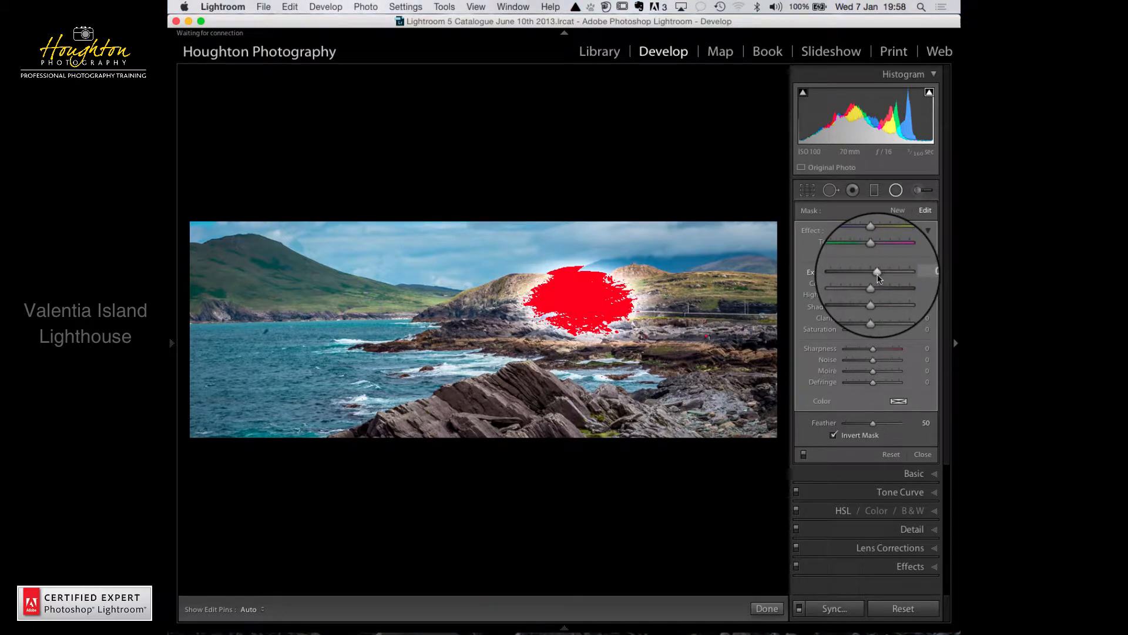
{"action": "left_click", "coordinate": [879, 274]}
{"action": "left_click_drag", "start_coordinate": [880, 278], "coordinate": [882, 278]}
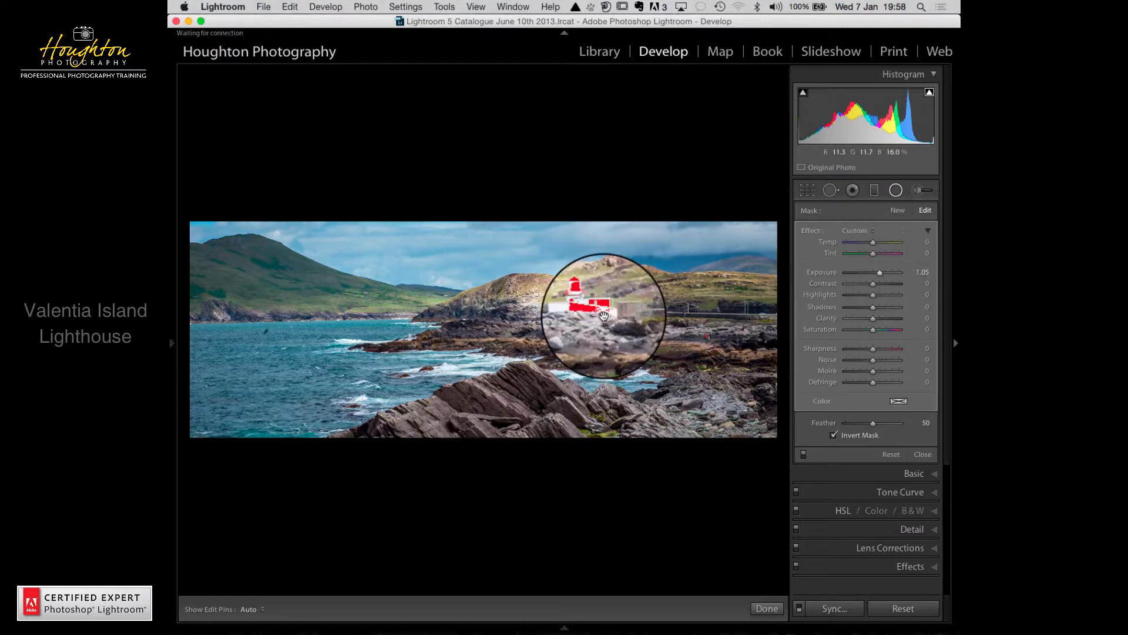
- Recentre the radial filter on the lighthouse building and set its Exposure to 0.40 to remove the highlight clipping
{"action": "left_click", "coordinate": [584, 301]}
{"action": "mouse_move", "coordinate": [584, 301]}
{"action": "left_mouse_down"}
{"action": "mouse_move", "coordinate": [647, 298]}
{"action": "mouse_move", "coordinate": [476, 298]}
{"action": "mouse_move", "coordinate": [534, 322]}
{"action": "mouse_move", "coordinate": [593, 371]}
{"action": "mouse_move", "coordinate": [644, 332]}
{"action": "mouse_move", "coordinate": [684, 324]}
{"action": "mouse_move", "coordinate": [592, 304]}
{"action": "left_mouse_up"}
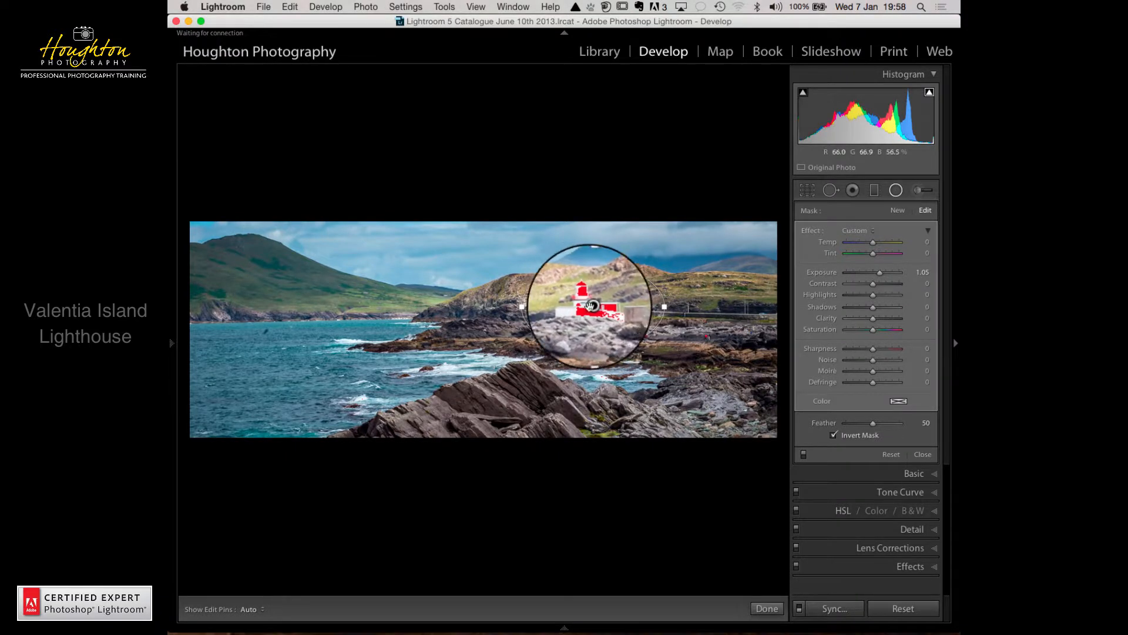
{"action": "left_click", "coordinate": [879, 273]}
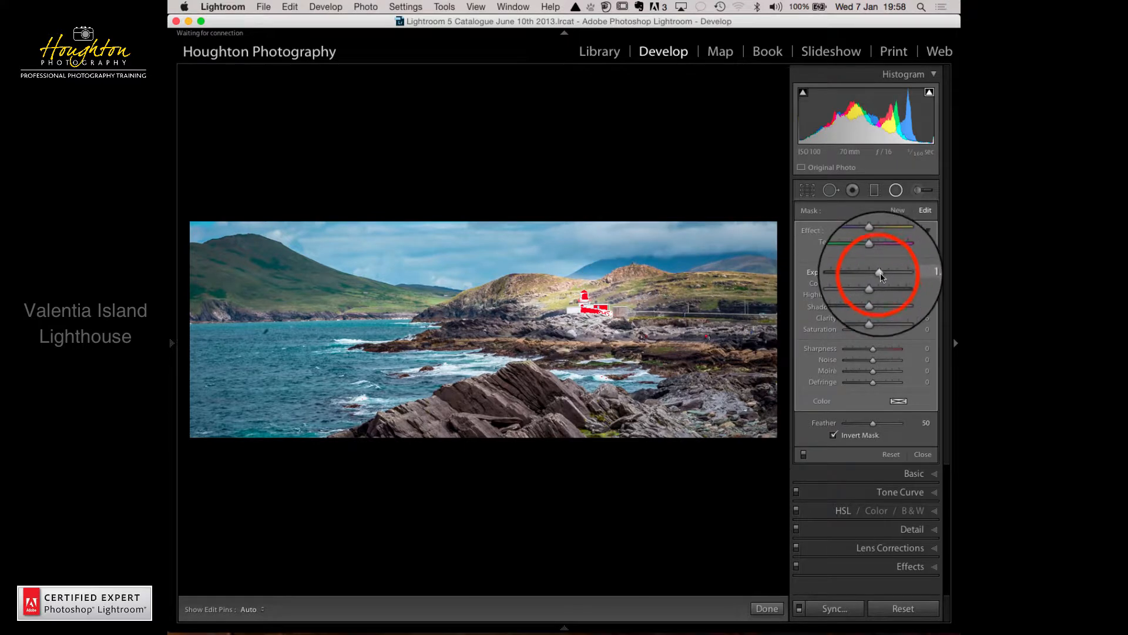
{"action": "left_click_drag", "start_coordinate": [879, 275], "coordinate": [876, 276]}
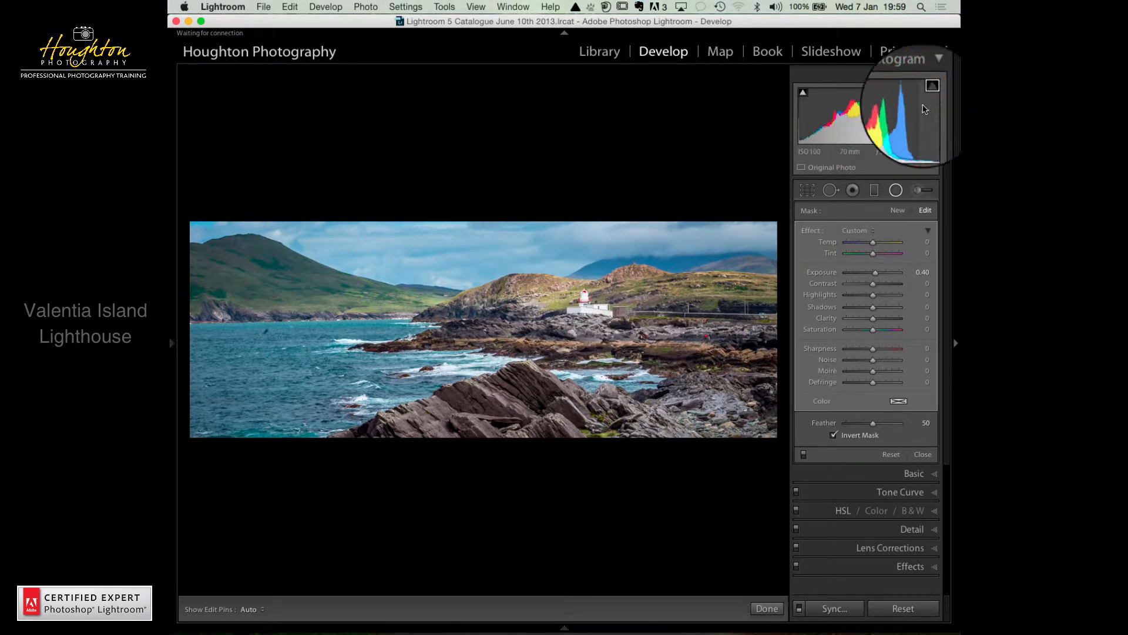
- Set the lighthouse radial filter's Exposure to 0.35, Highlights to -6 and Shadows to 27
{"action": "left_click_drag", "start_coordinate": [876, 273], "coordinate": [880, 275]}
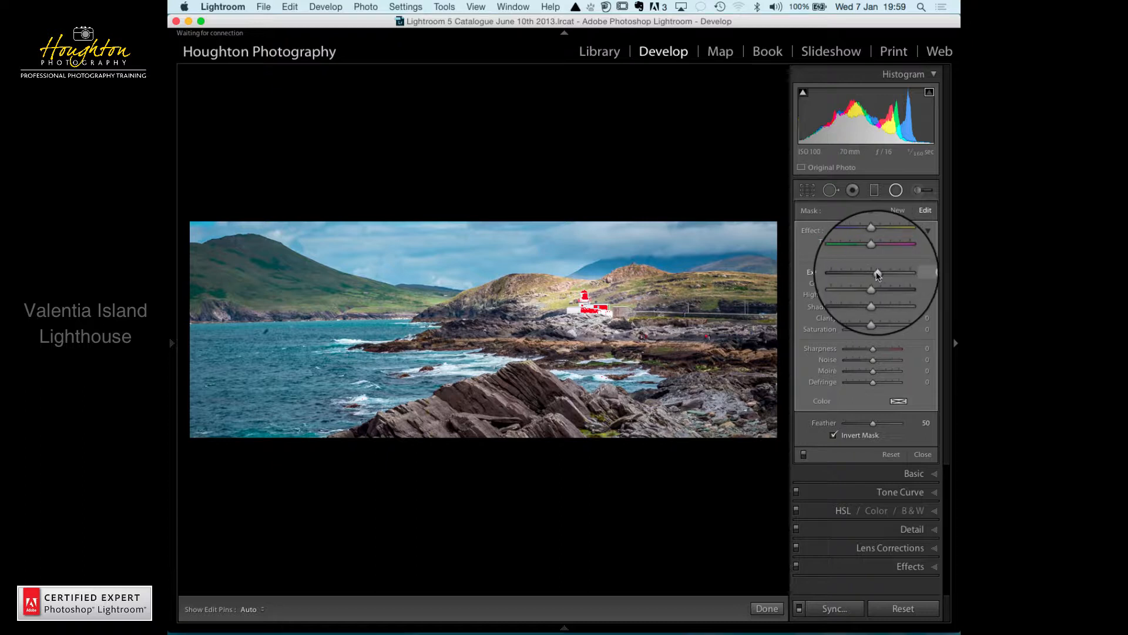
{"action": "left_click_drag", "start_coordinate": [880, 275], "coordinate": [873, 274]}
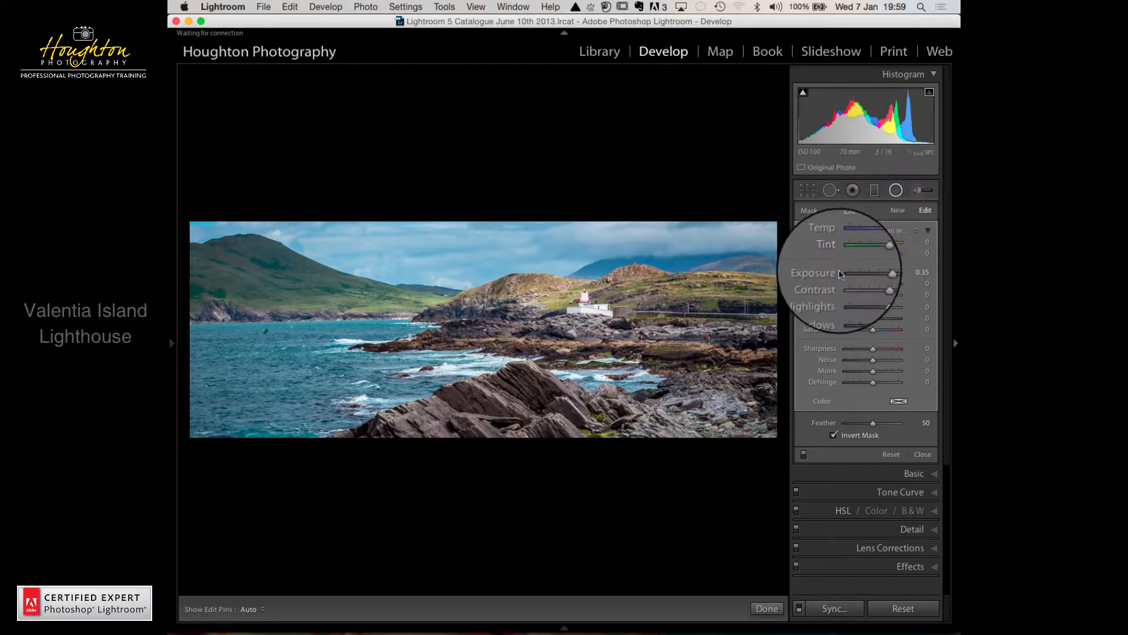
{"action": "left_click", "coordinate": [875, 297]}
{"action": "mouse_move", "coordinate": [874, 298]}
{"action": "left_mouse_down"}
{"action": "mouse_move", "coordinate": [859, 298]}
{"action": "mouse_move", "coordinate": [874, 298]}
{"action": "left_mouse_up"}
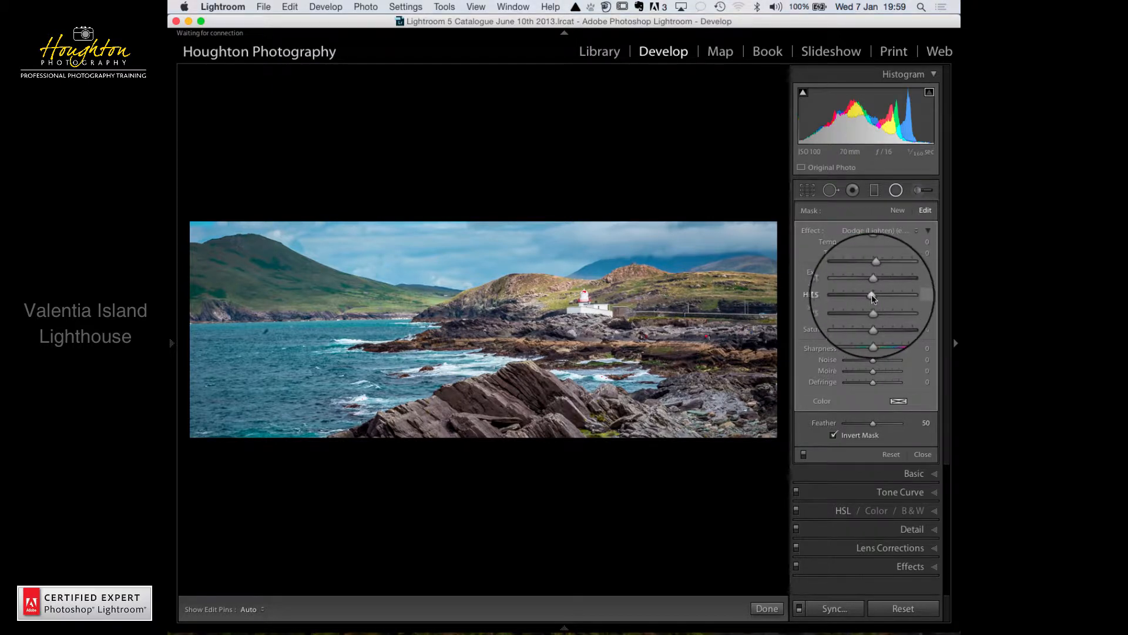
{"action": "left_click", "coordinate": [875, 309]}
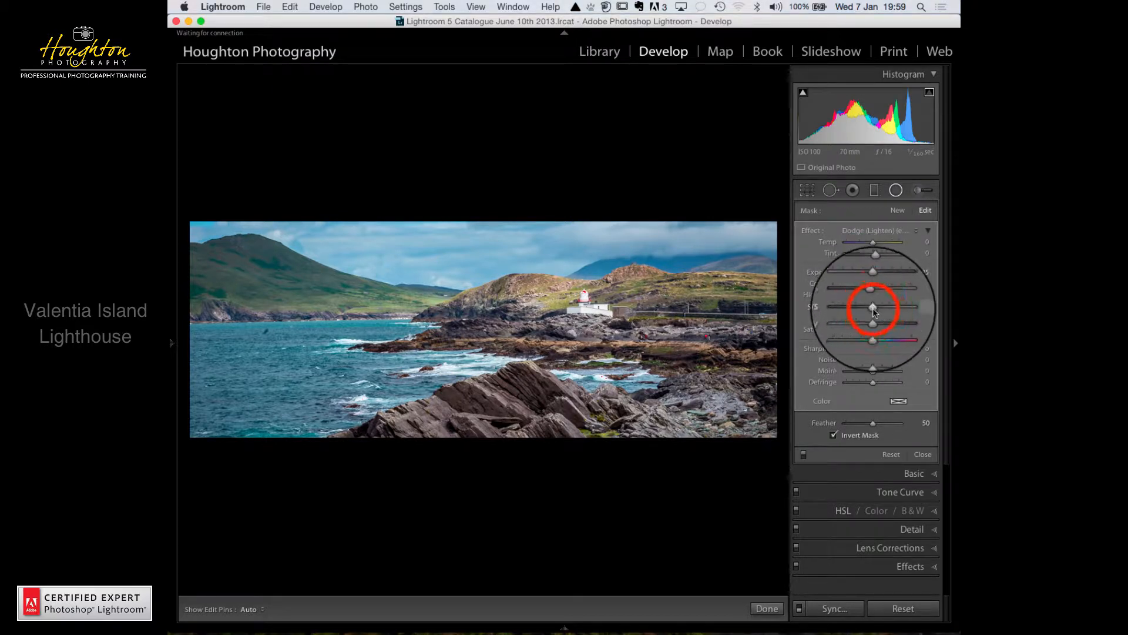
{"action": "mouse_move", "coordinate": [874, 312]}
{"action": "left_mouse_down"}
{"action": "mouse_move", "coordinate": [898, 308]}
{"action": "mouse_move", "coordinate": [855, 312]}
{"action": "mouse_move", "coordinate": [909, 312]}
{"action": "mouse_move", "coordinate": [848, 309]}
{"action": "mouse_move", "coordinate": [880, 313]}
{"action": "left_mouse_up"}
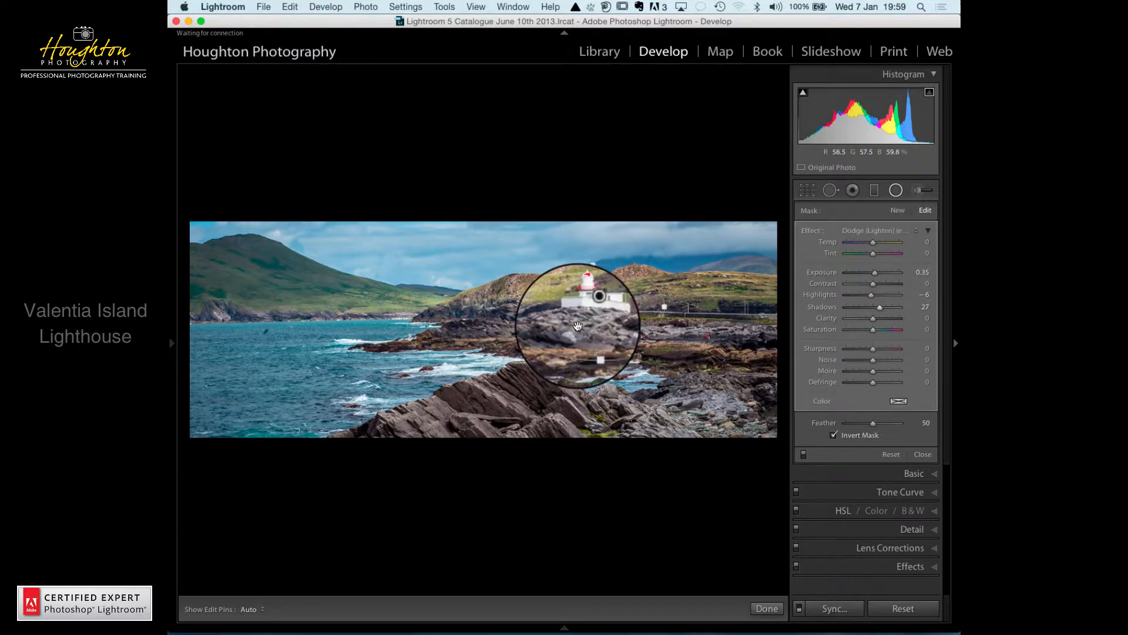
- Reshape and recentre the radial filter into a small ellipse fitting closely around the lighthouse building
{"action": "left_click", "coordinate": [659, 306]}
{"action": "left_click_drag", "start_coordinate": [660, 306], "coordinate": [624, 305]}
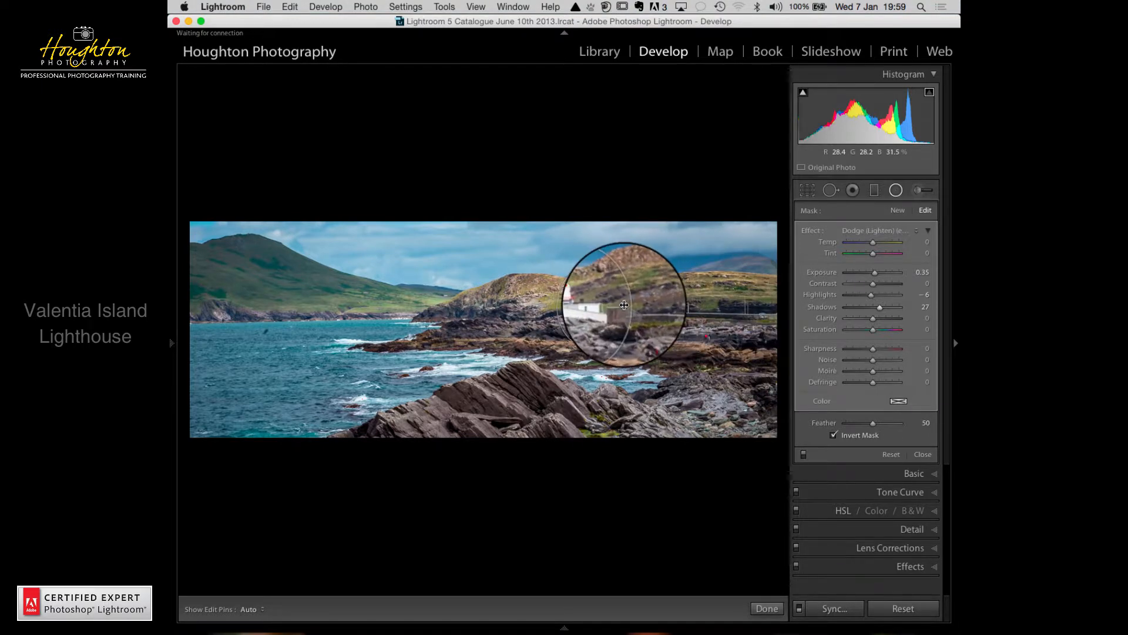
{"action": "left_click_drag", "start_coordinate": [591, 349], "coordinate": [587, 306]}
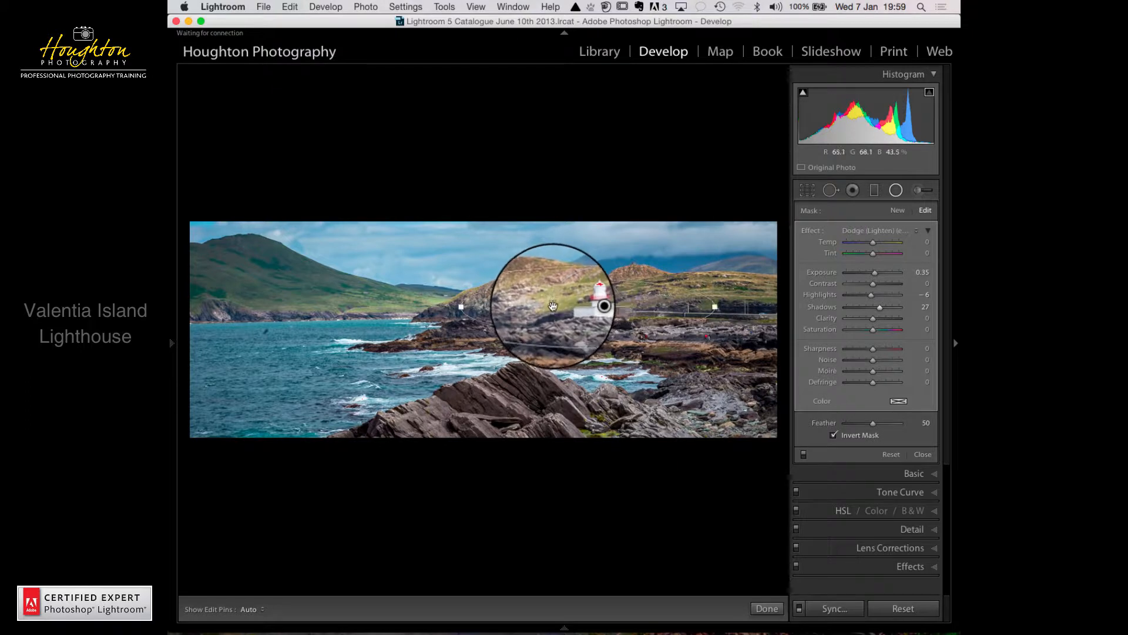
{"action": "left_click", "coordinate": [715, 306]}
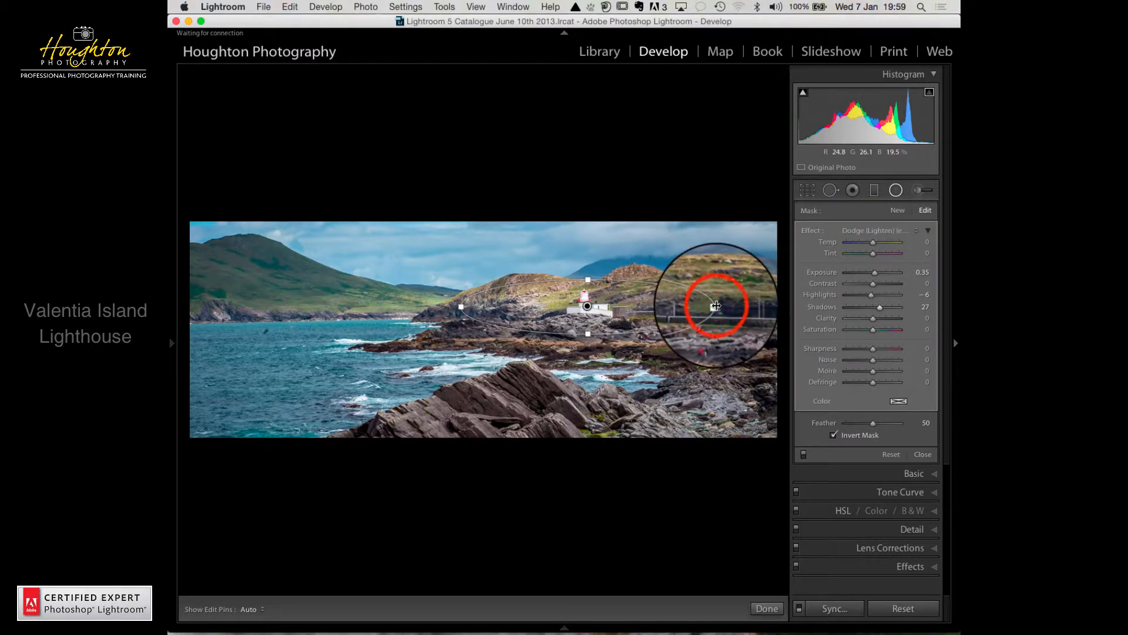
{"action": "left_click", "coordinate": [624, 302]}
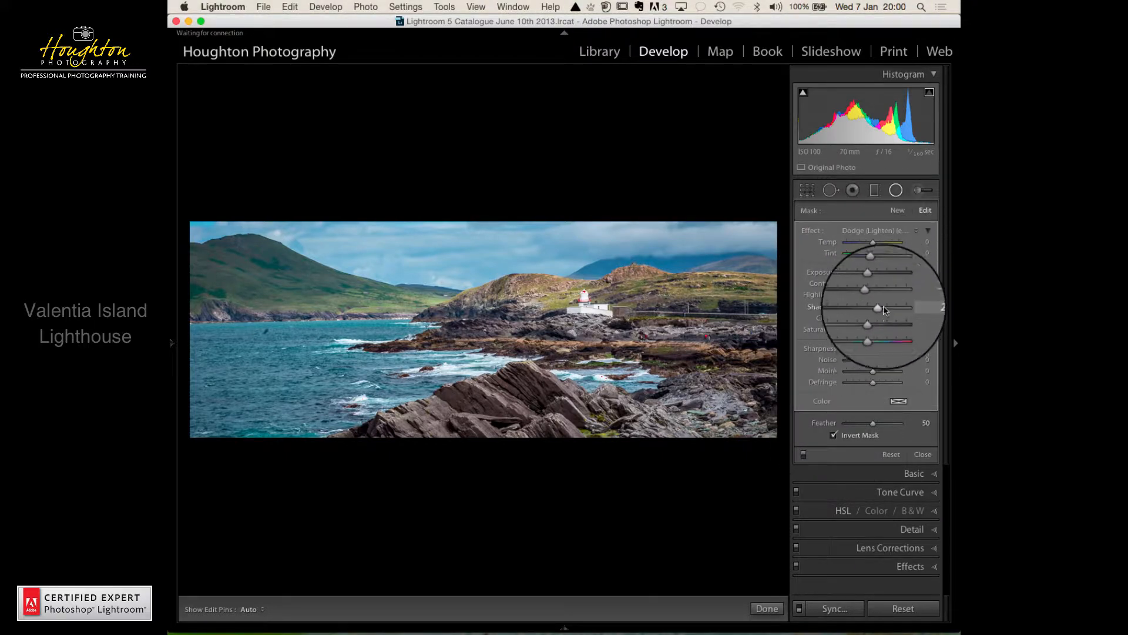
- Clear the lighthouse filter's other adjustments with the Exposure effect preset and set its Exposure to 0.41
{"action": "left_click", "coordinate": [868, 235]}
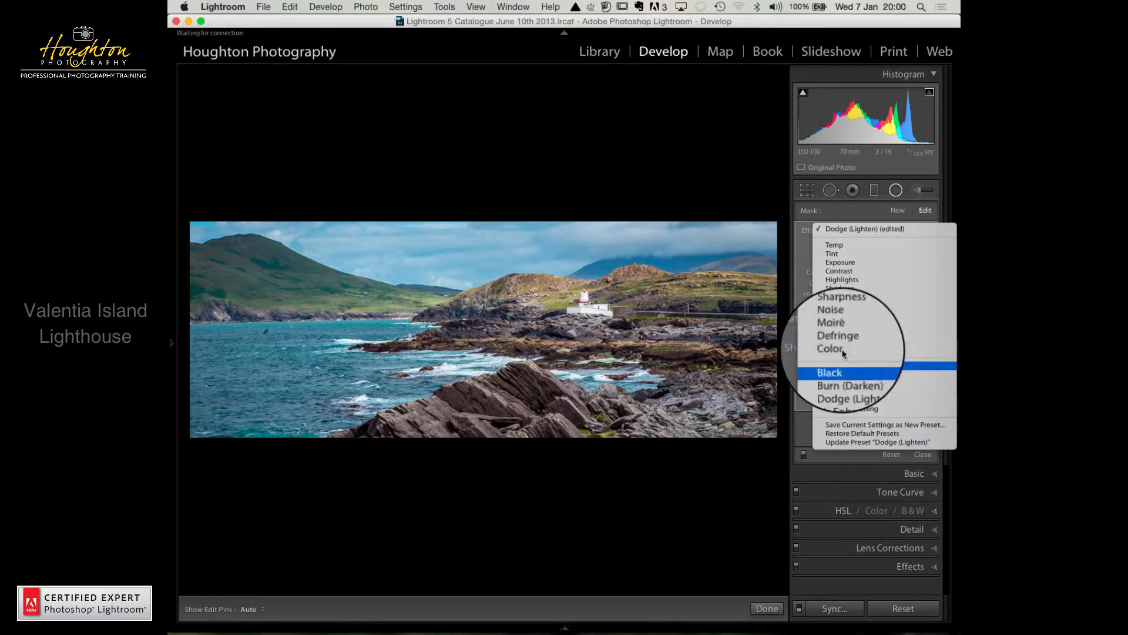
{"action": "left_click", "coordinate": [844, 267]}
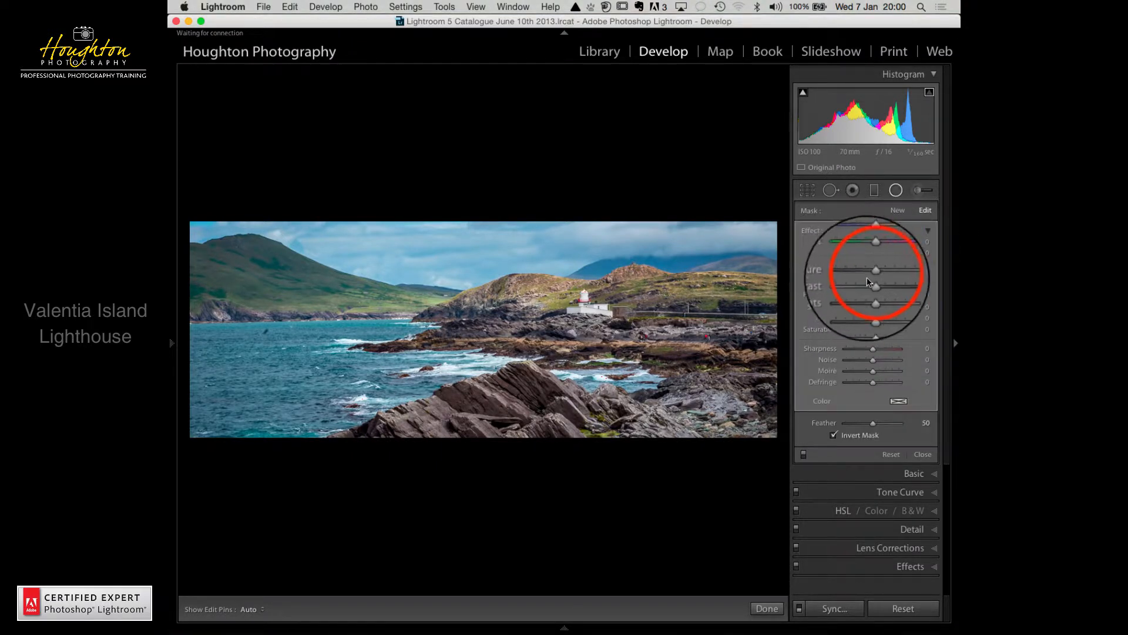
{"action": "left_click_drag", "start_coordinate": [872, 273], "coordinate": [876, 274]}
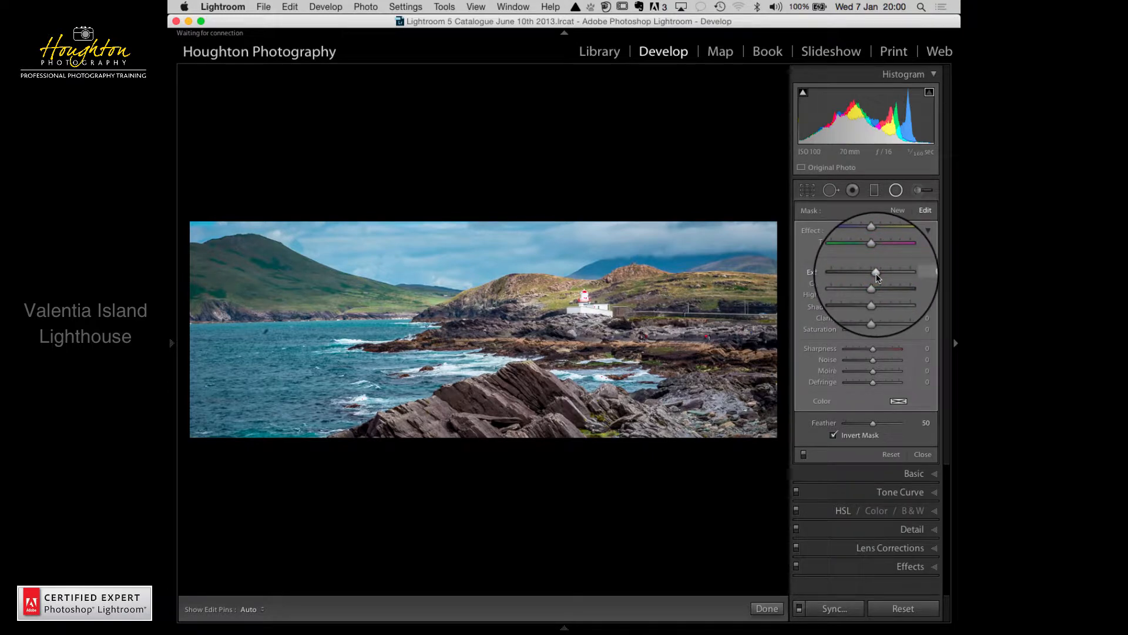
{"action": "left_click", "coordinate": [866, 232]}
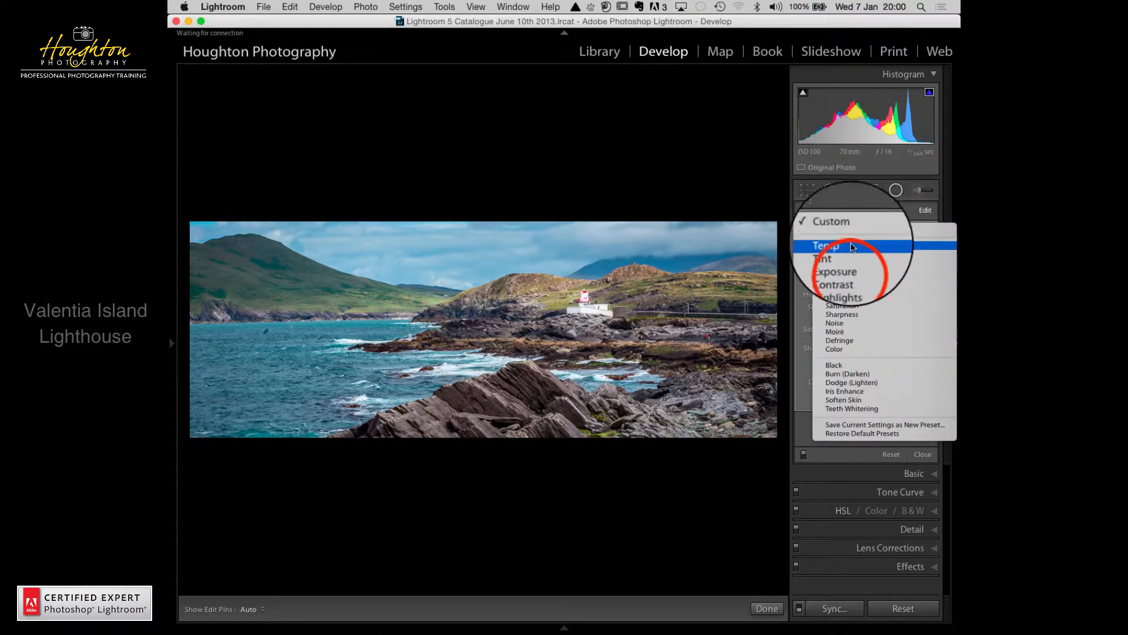
{"action": "left_click", "coordinate": [851, 265]}
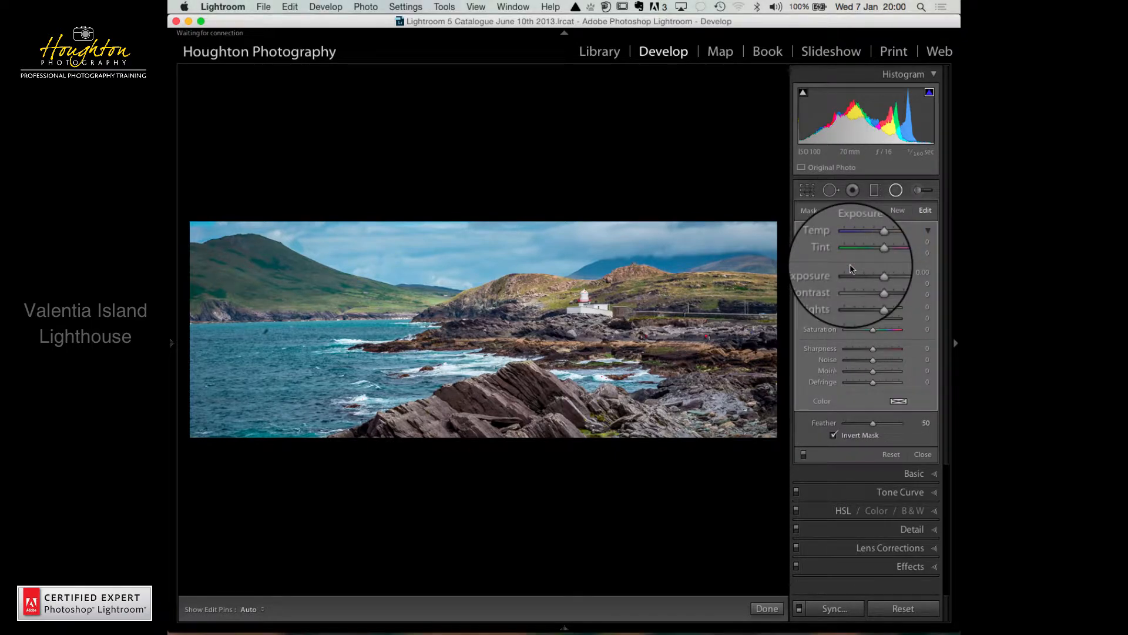
{"action": "left_click", "coordinate": [873, 275]}
{"action": "left_click_drag", "start_coordinate": [873, 274], "coordinate": [878, 275]}
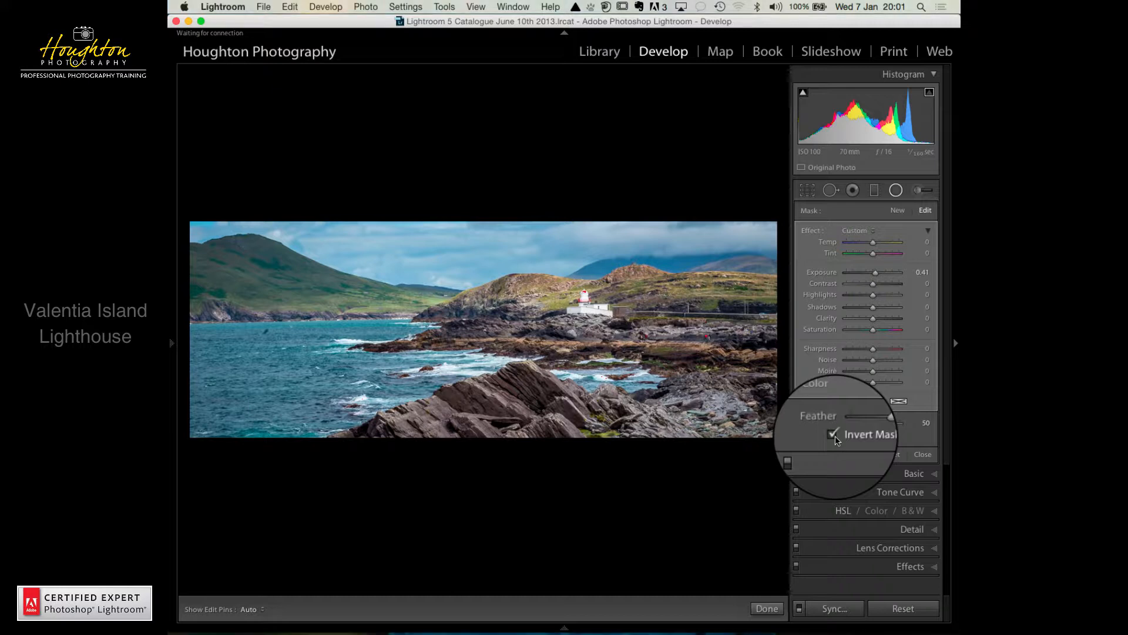
- Compare the filter with Invert Mask off and on at Exposure 0.92, leaving it inverted, and return Exposure to 0.41
{"action": "left_click_drag", "start_coordinate": [875, 273], "coordinate": [879, 276]}
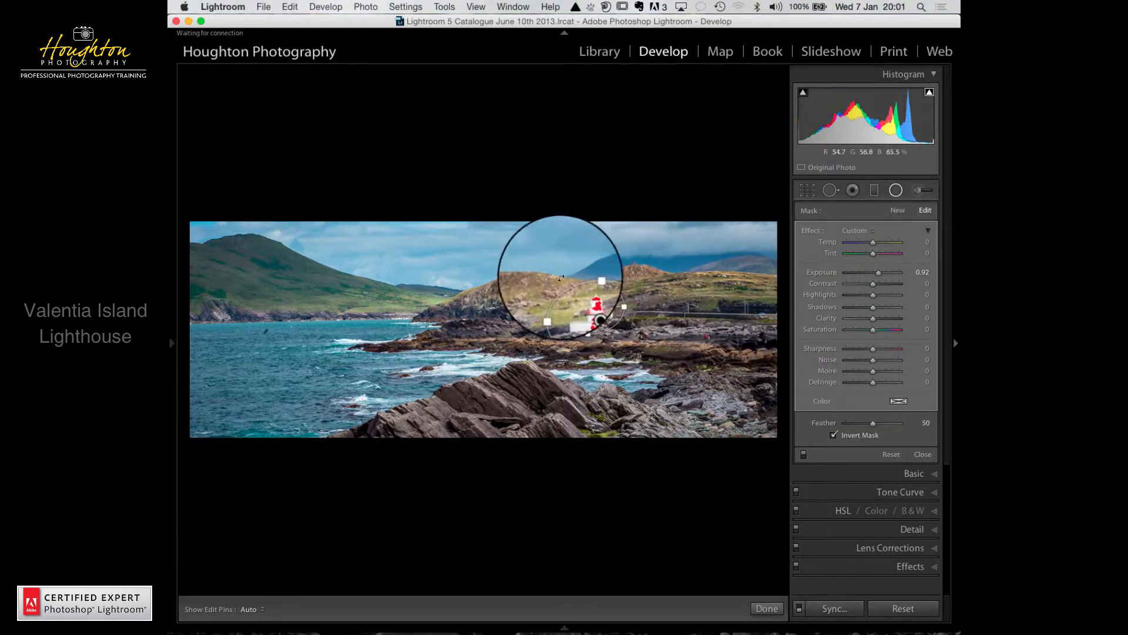
{"action": "left_click", "coordinate": [833, 435]}
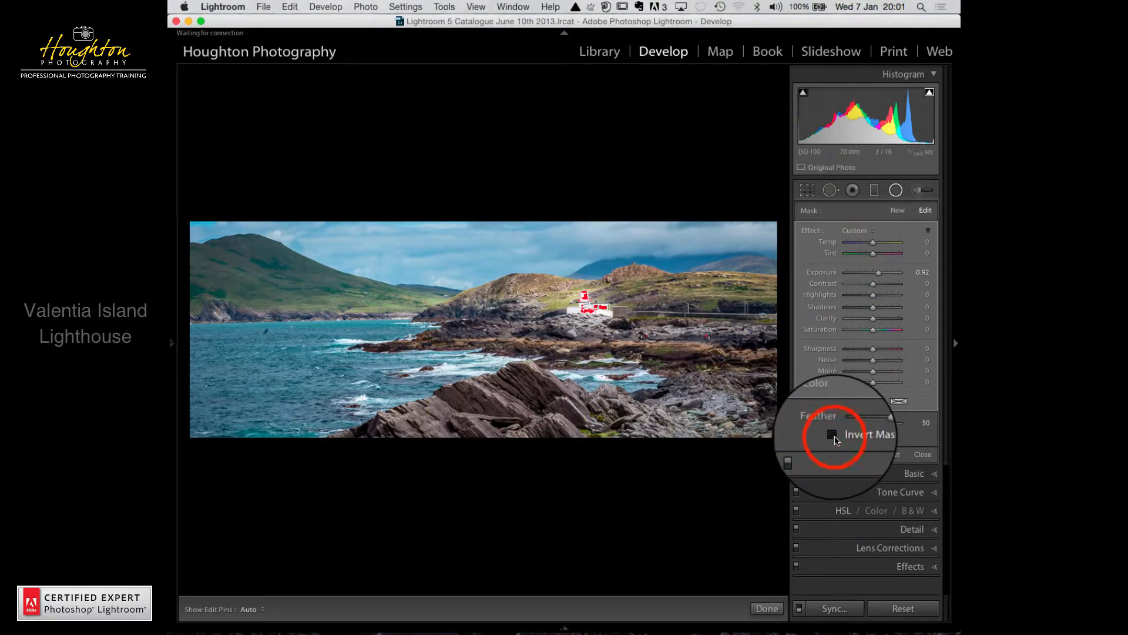
{"action": "left_click", "coordinate": [834, 437]}
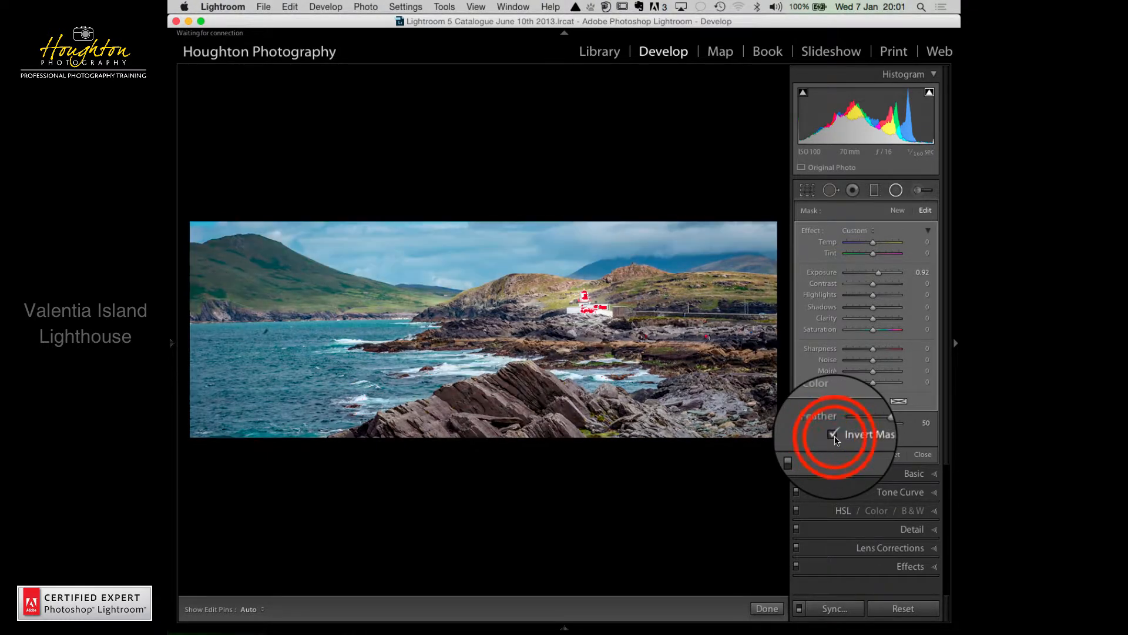
{"action": "left_click", "coordinate": [834, 436]}
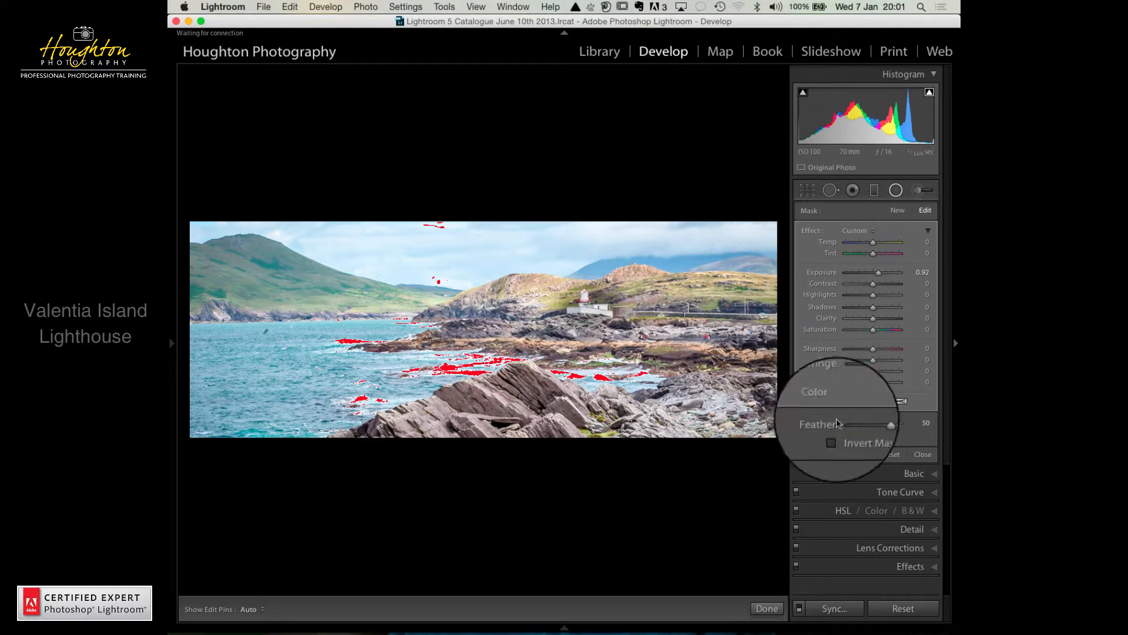
{"action": "left_click", "coordinate": [833, 436]}
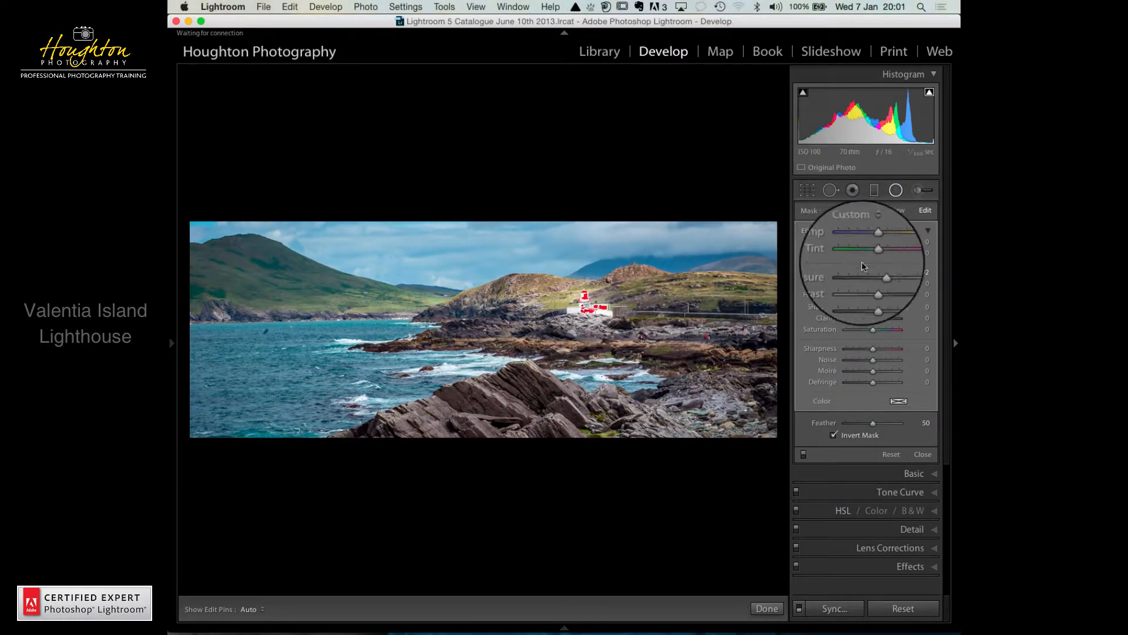
{"action": "left_click_drag", "start_coordinate": [880, 272], "coordinate": [876, 275]}
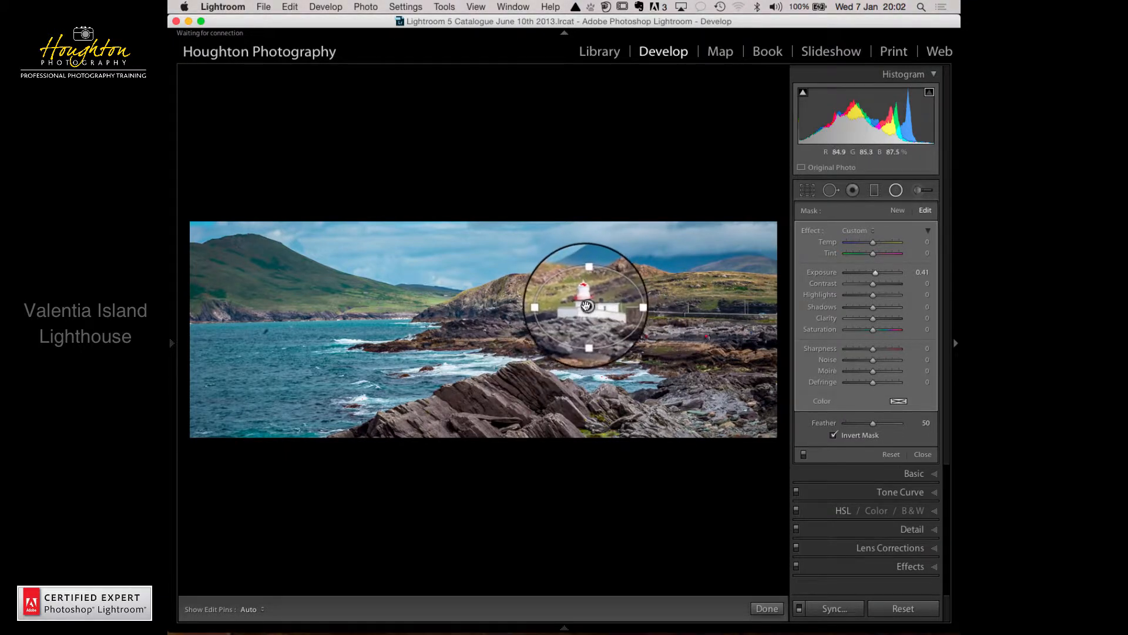
- Duplicate the lighthouse radial filter and move the copy onto the rocky hilltop behind the lighthouse
{"action": "left_click_drag", "start_coordinate": [588, 306], "coordinate": [587, 307]}
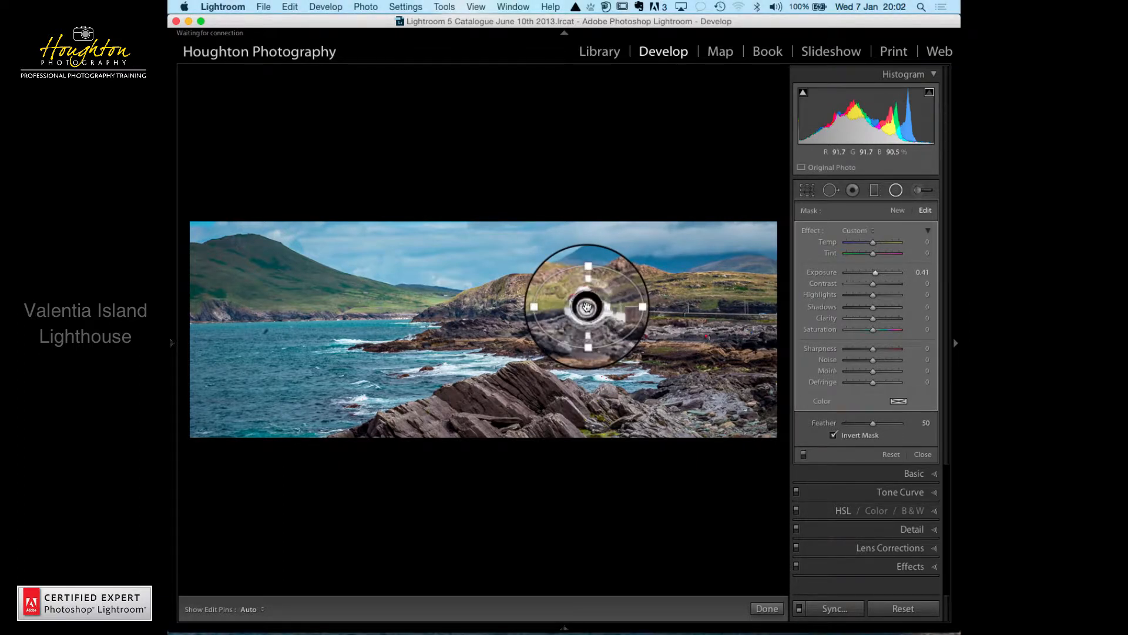
{"action": "right_click", "coordinate": [587, 306]}
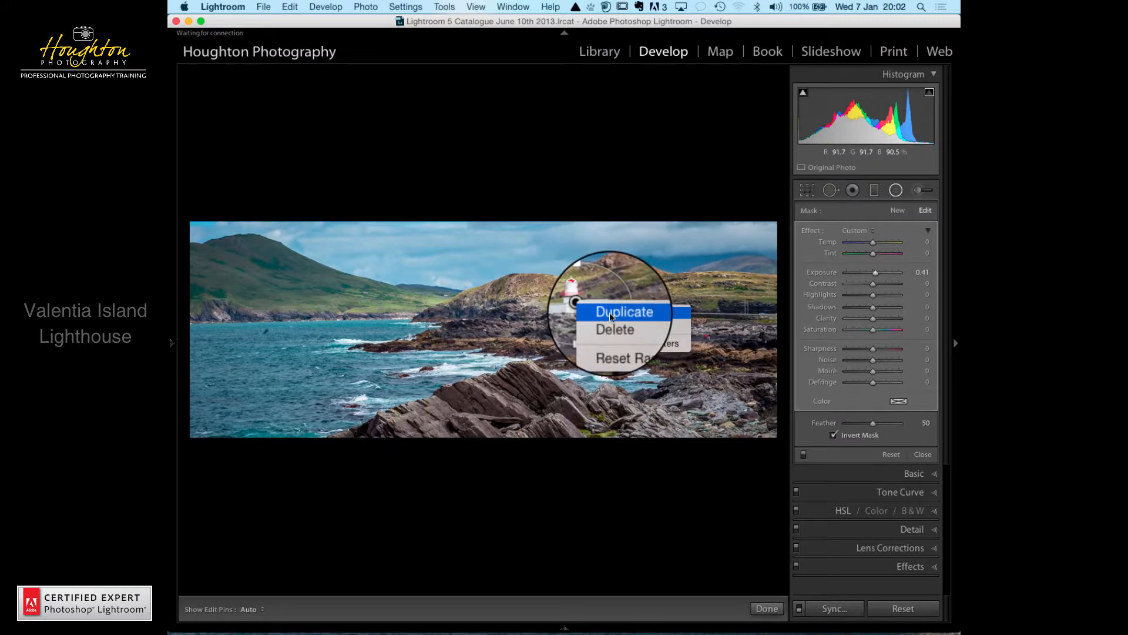
{"action": "left_click", "coordinate": [609, 313]}
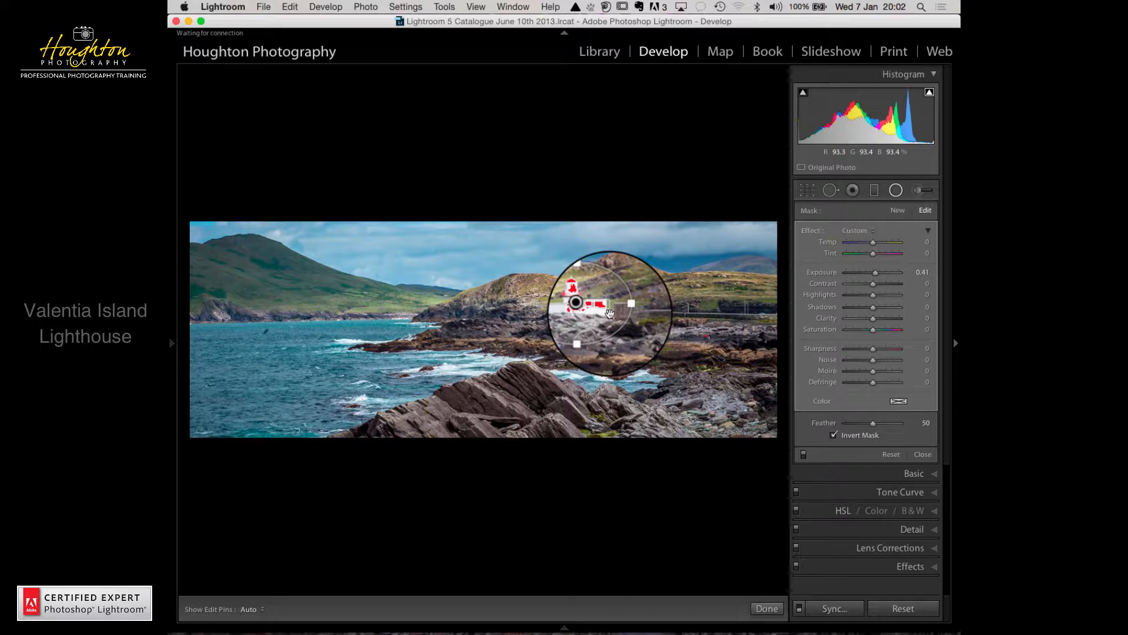
{"action": "left_click_drag", "start_coordinate": [609, 313], "coordinate": [637, 274]}
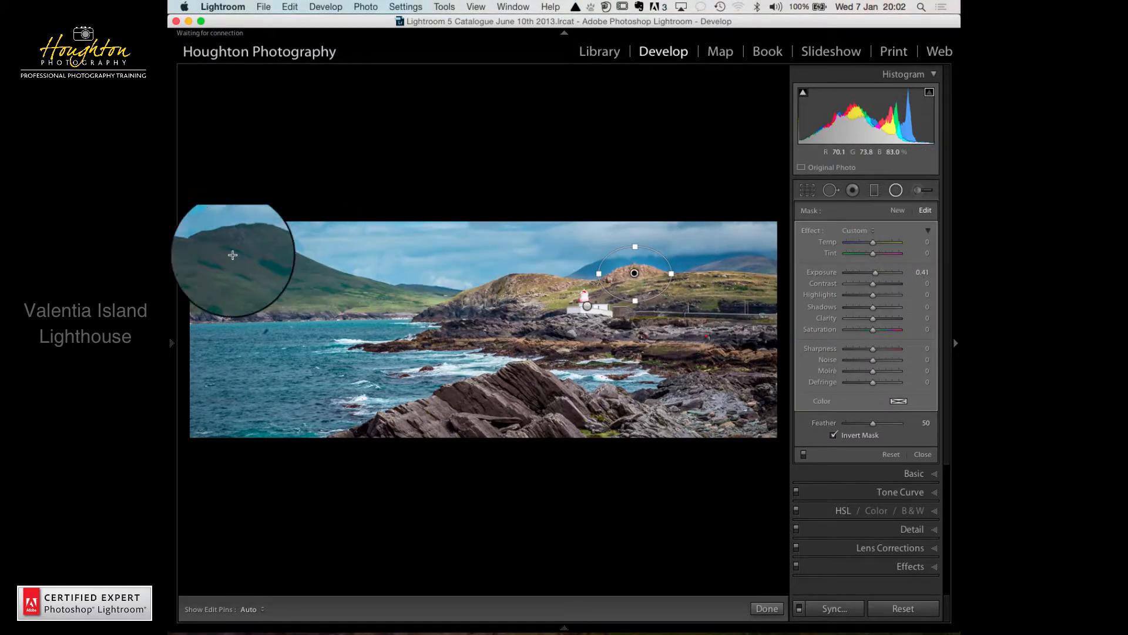
- Duplicate the hilltop radial filter and place the copy over the large green mountain across the water, enlarging it to a wide ellipse
{"action": "right_click", "coordinate": [635, 274]}
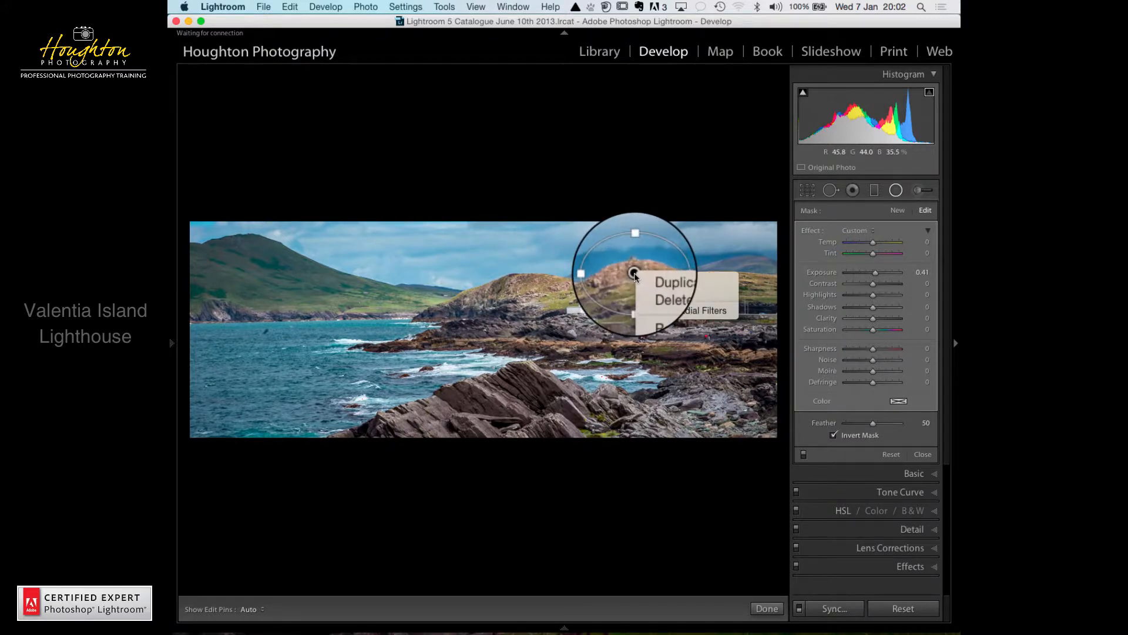
{"action": "left_click", "coordinate": [643, 285]}
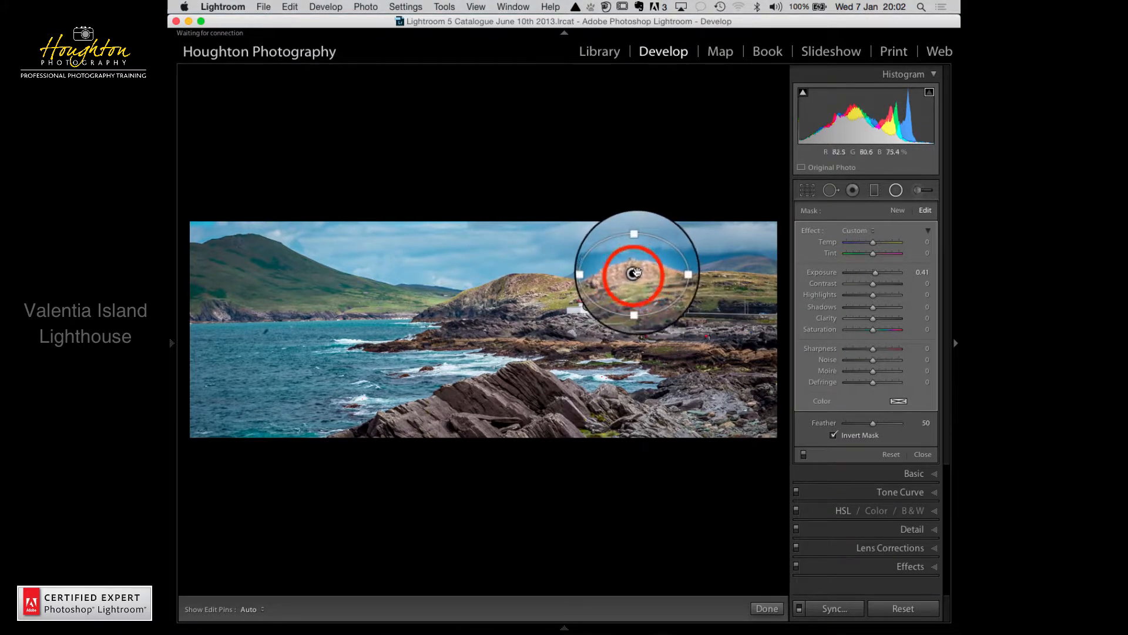
{"action": "left_click_drag", "start_coordinate": [634, 274], "coordinate": [323, 263]}
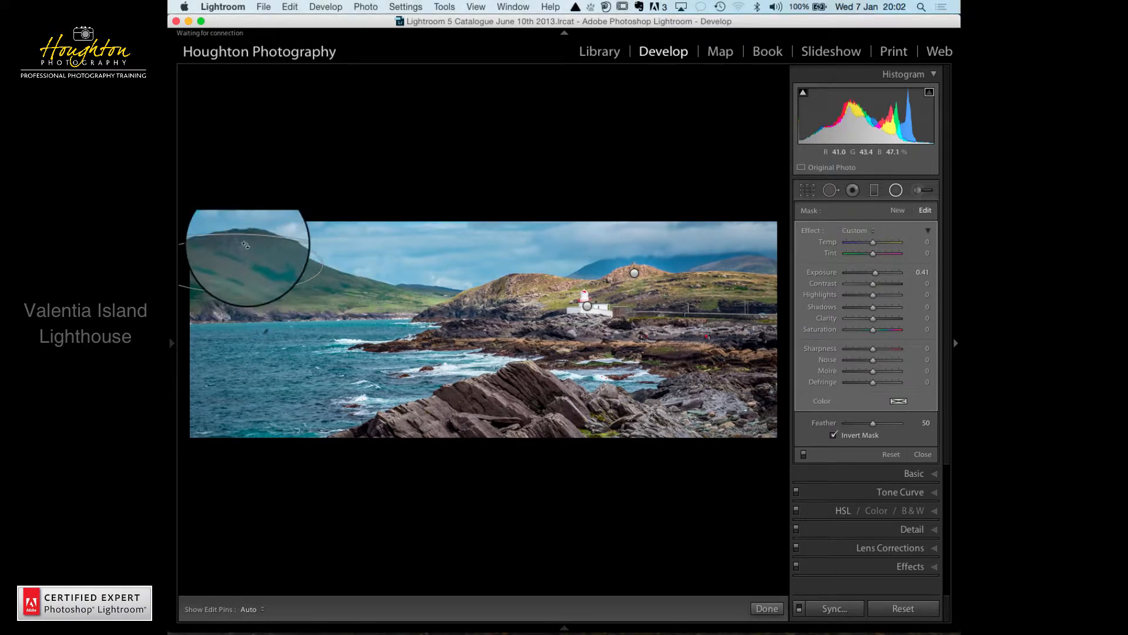
{"action": "left_click_drag", "start_coordinate": [244, 237], "coordinate": [268, 271]}
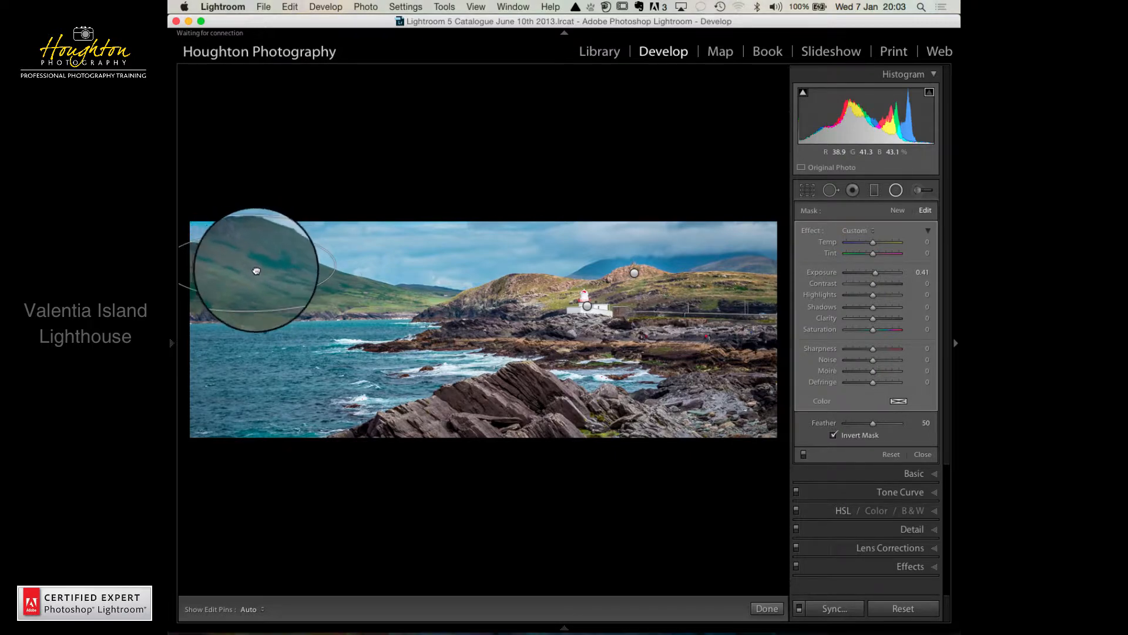
{"action": "left_click_drag", "start_coordinate": [257, 271], "coordinate": [255, 270]}
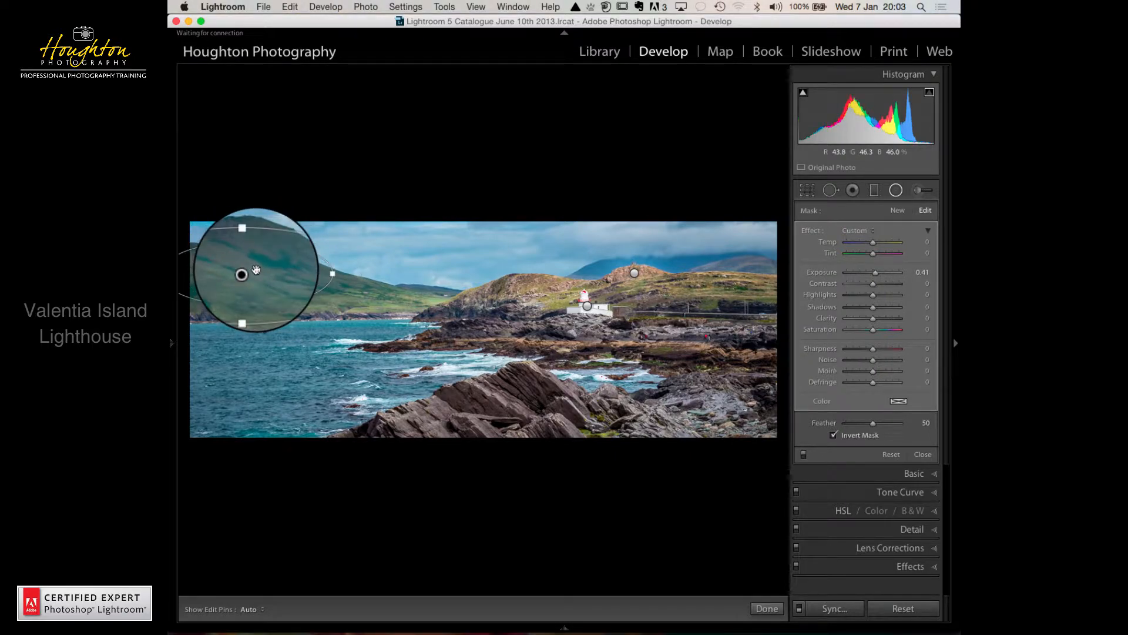
{"action": "left_click", "coordinate": [245, 243]}
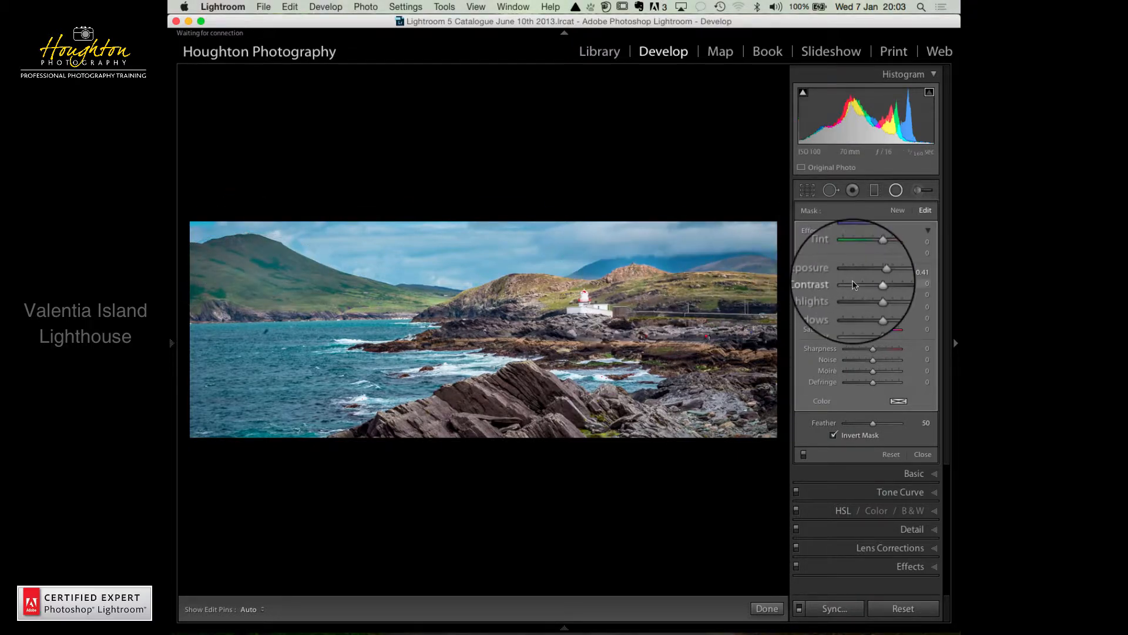
- Reset the green mountain filter's Exposure to 0.00 and try its Clarity at 37 before resetting it to 0
{"action": "left_click_drag", "start_coordinate": [875, 275], "coordinate": [877, 278]}
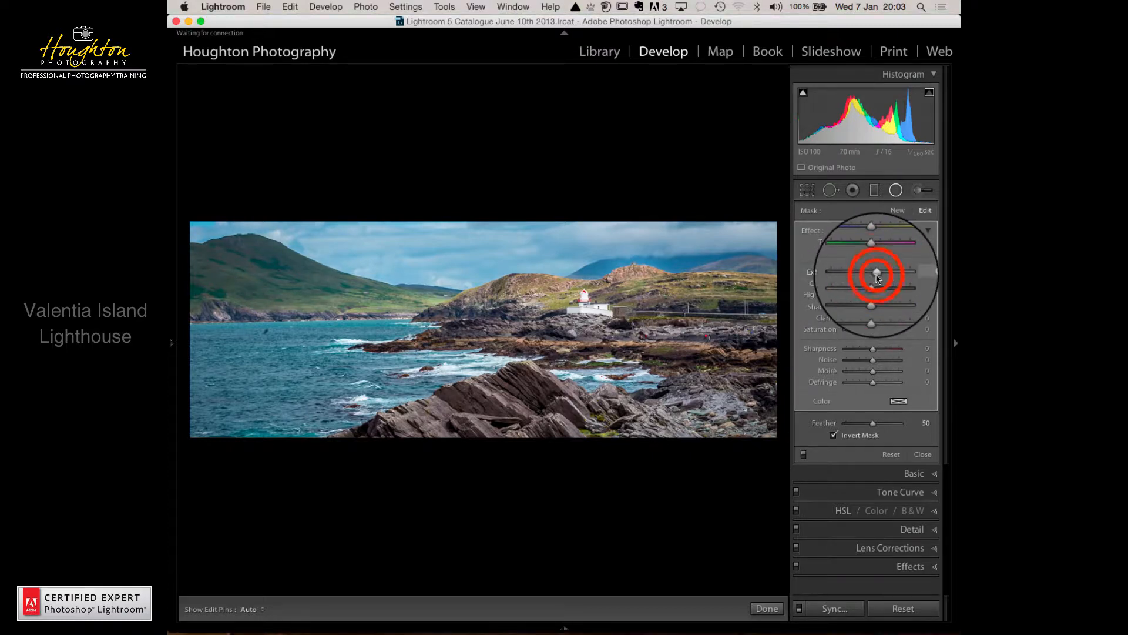
{"action": "double_click", "coordinate": [876, 275]}
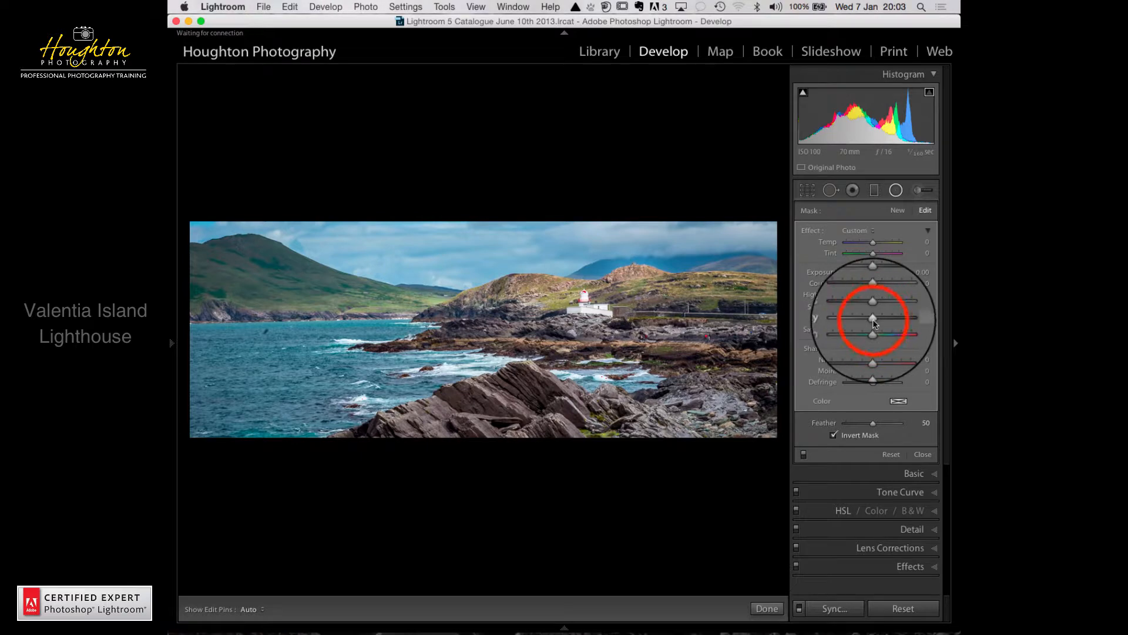
{"action": "mouse_move", "coordinate": [874, 322]}
{"action": "left_mouse_down"}
{"action": "mouse_move", "coordinate": [906, 322]}
{"action": "mouse_move", "coordinate": [886, 325]}
{"action": "left_mouse_up"}
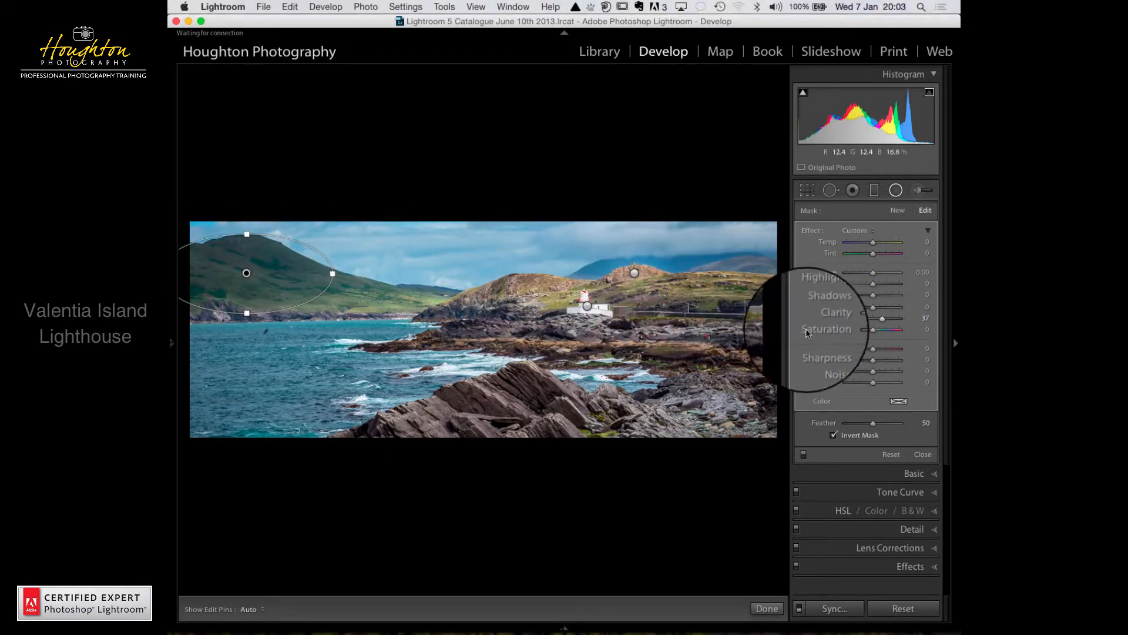
{"action": "left_click", "coordinate": [893, 324]}
{"action": "left_click", "coordinate": [885, 321]}
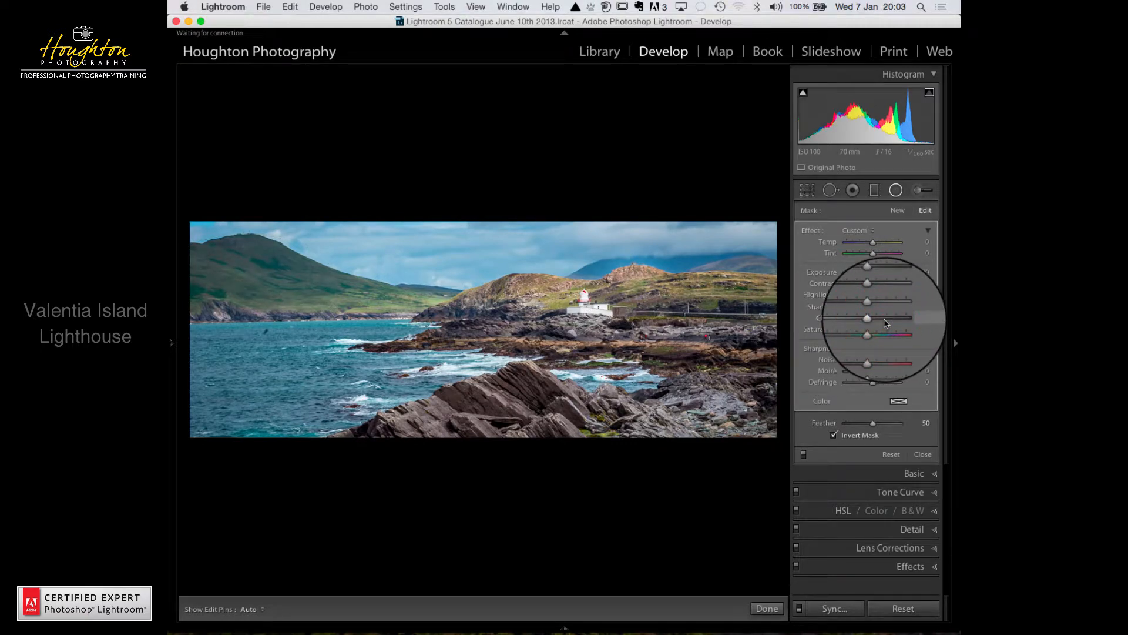
- Set the green mountain filter's Clarity to 37 and shift its ellipse slightly right along the mountain
{"action": "left_click", "coordinate": [875, 320]}
{"action": "left_click", "coordinate": [873, 319]}
{"action": "left_click_drag", "start_coordinate": [874, 320], "coordinate": [882, 319]}
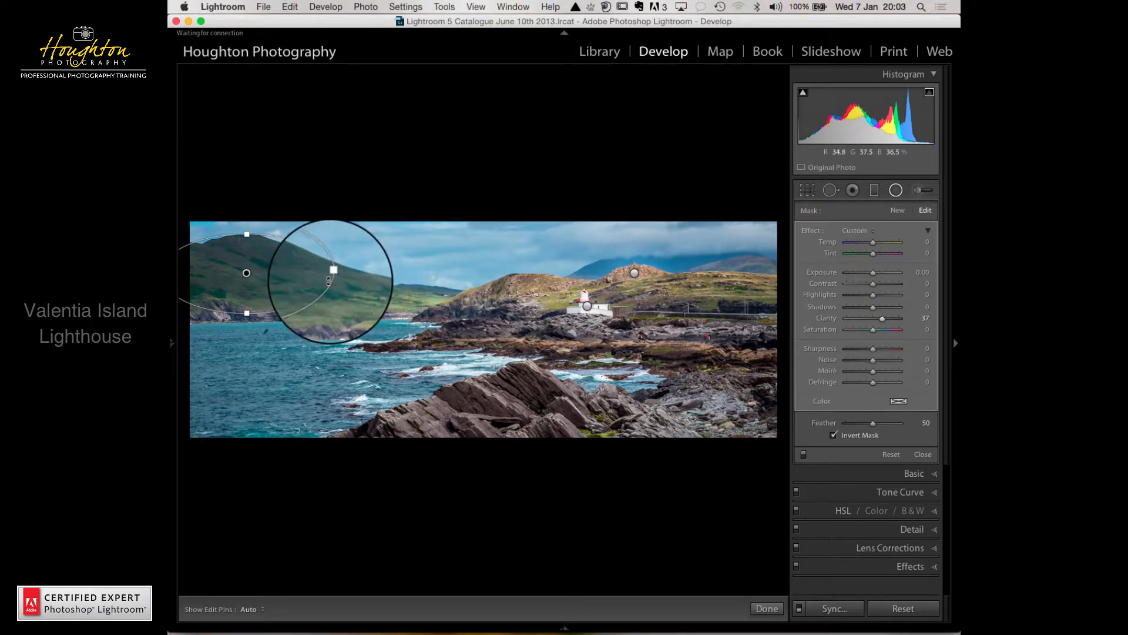
{"action": "left_click", "coordinate": [246, 273]}
{"action": "mouse_move", "coordinate": [246, 272]}
{"action": "left_mouse_down"}
{"action": "mouse_move", "coordinate": [277, 295]}
{"action": "mouse_move", "coordinate": [345, 304]}
{"action": "mouse_move", "coordinate": [264, 264]}
{"action": "mouse_move", "coordinate": [257, 272]}
{"action": "left_mouse_up"}
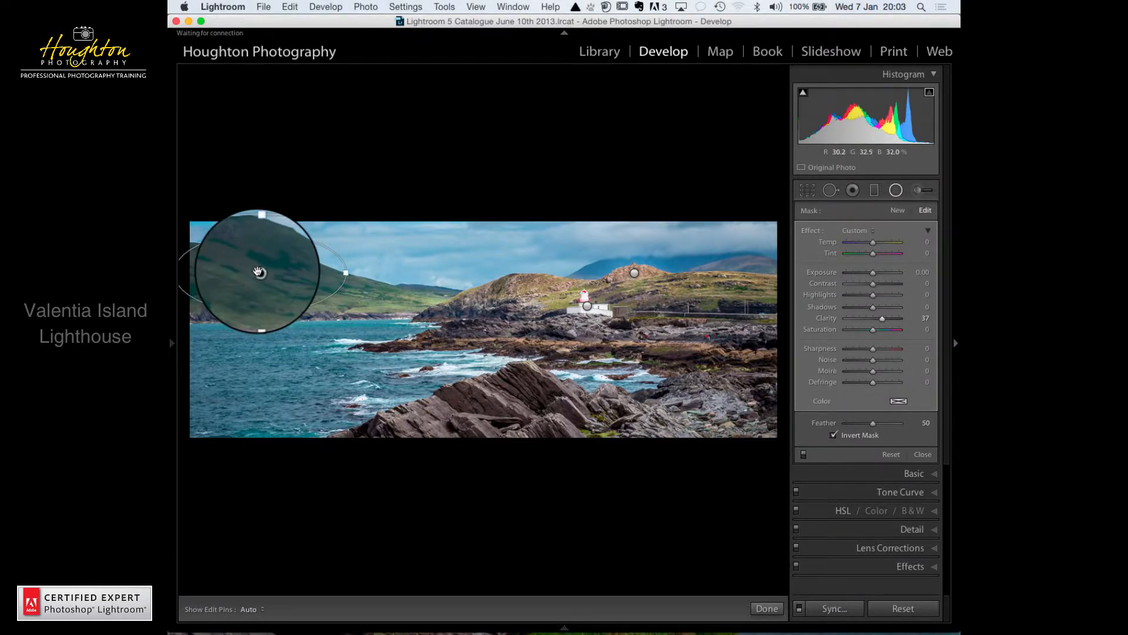
- Fine-tune the green mountain filter's Clarity to 38 and raise its Shadows to 37
{"action": "left_click", "coordinate": [883, 319]}
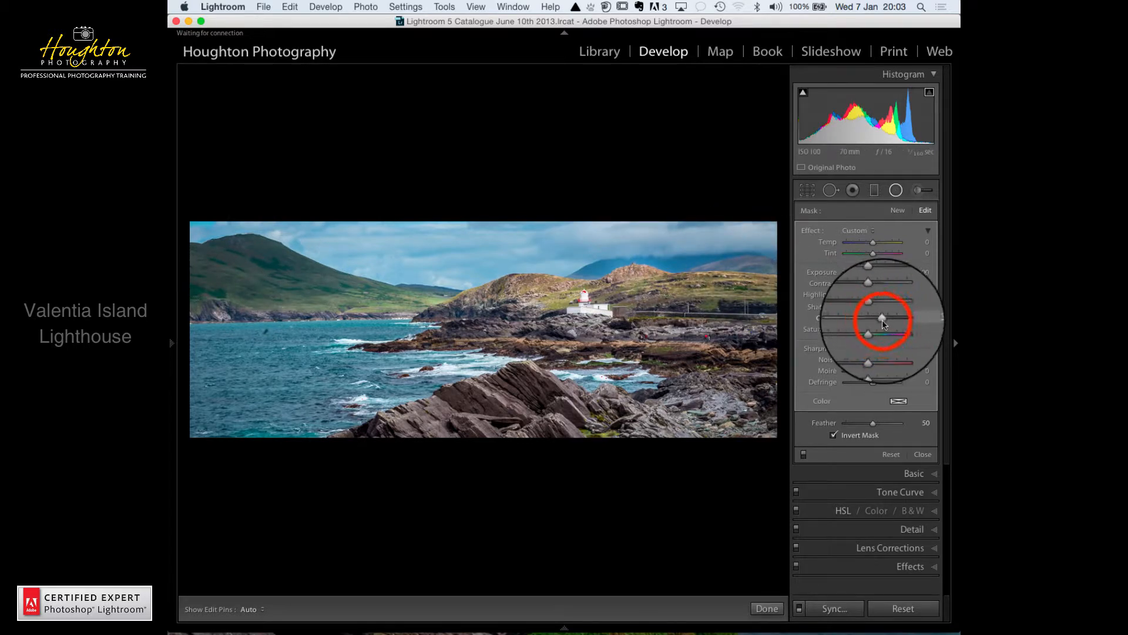
{"action": "mouse_move", "coordinate": [883, 320]}
{"action": "left_mouse_down"}
{"action": "mouse_move", "coordinate": [839, 319]}
{"action": "mouse_move", "coordinate": [894, 321]}
{"action": "mouse_move", "coordinate": [885, 323]}
{"action": "left_mouse_up"}
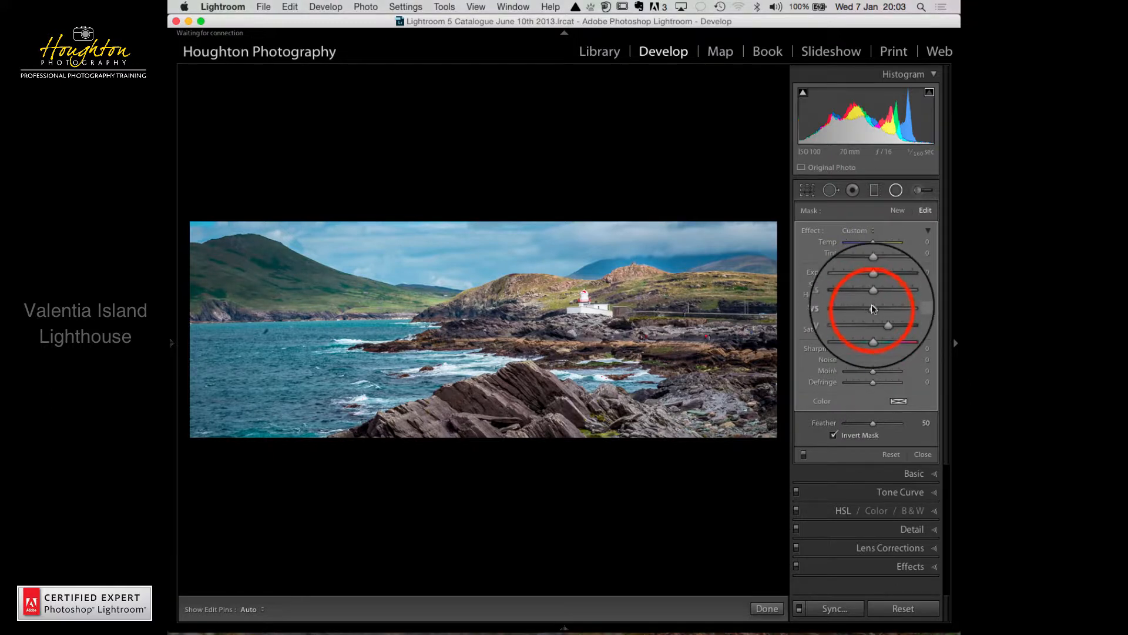
{"action": "left_click_drag", "start_coordinate": [853, 308], "coordinate": [880, 313]}
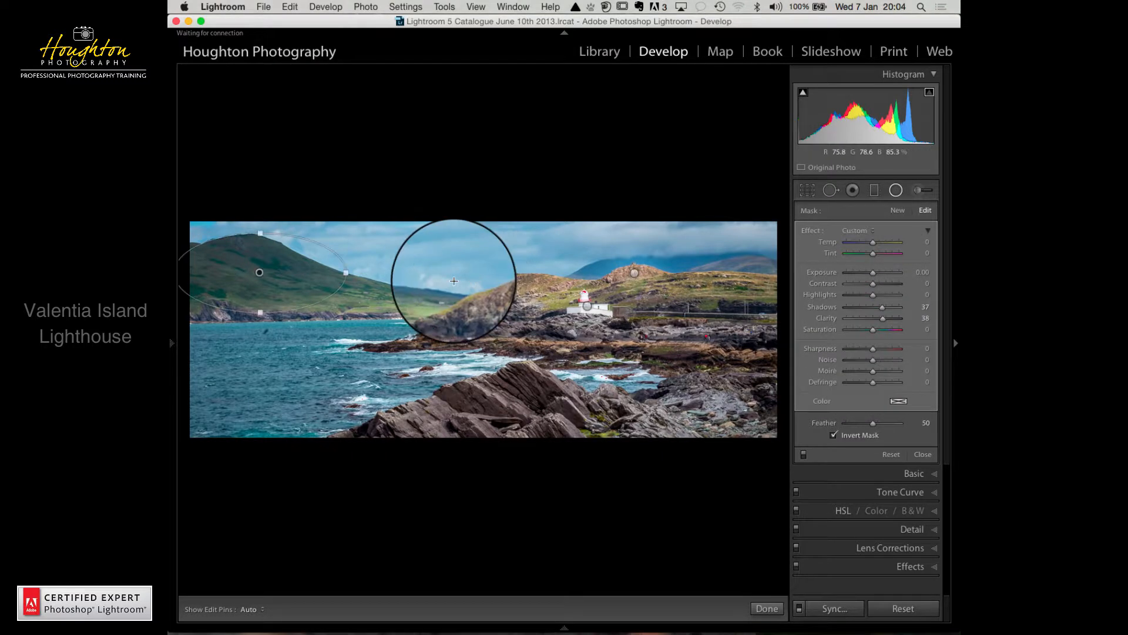
- Raise the green mountain filter's Sharpness to 100 and close the Radial Filter
{"action": "left_click", "coordinate": [873, 347]}
{"action": "left_click_drag", "start_coordinate": [876, 351], "coordinate": [886, 348]}
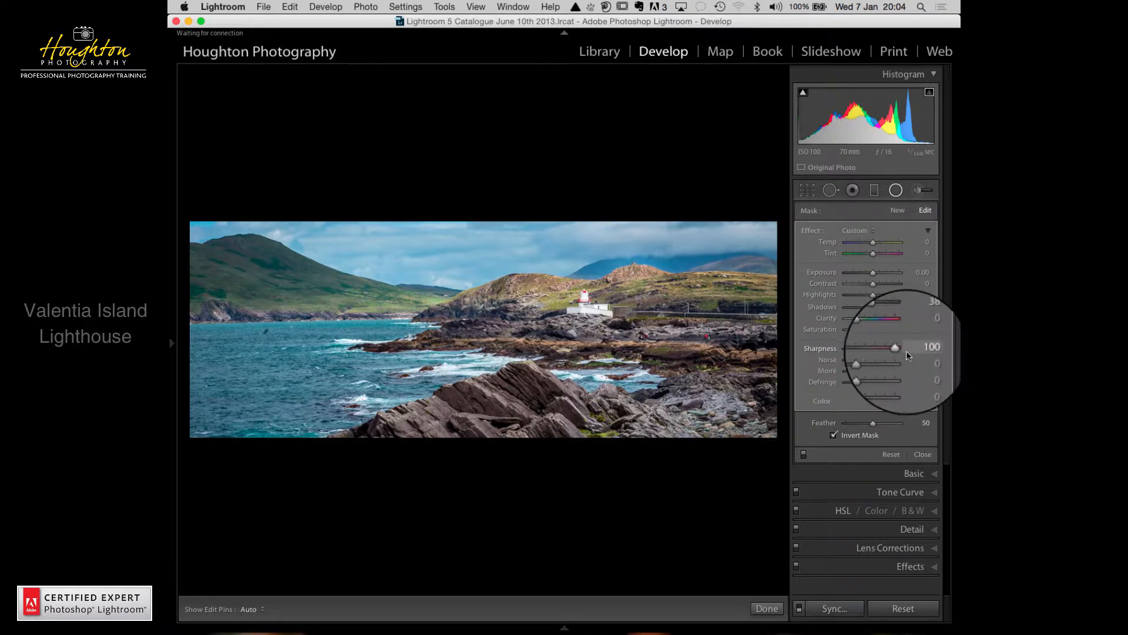
{"action": "left_click", "coordinate": [895, 190]}
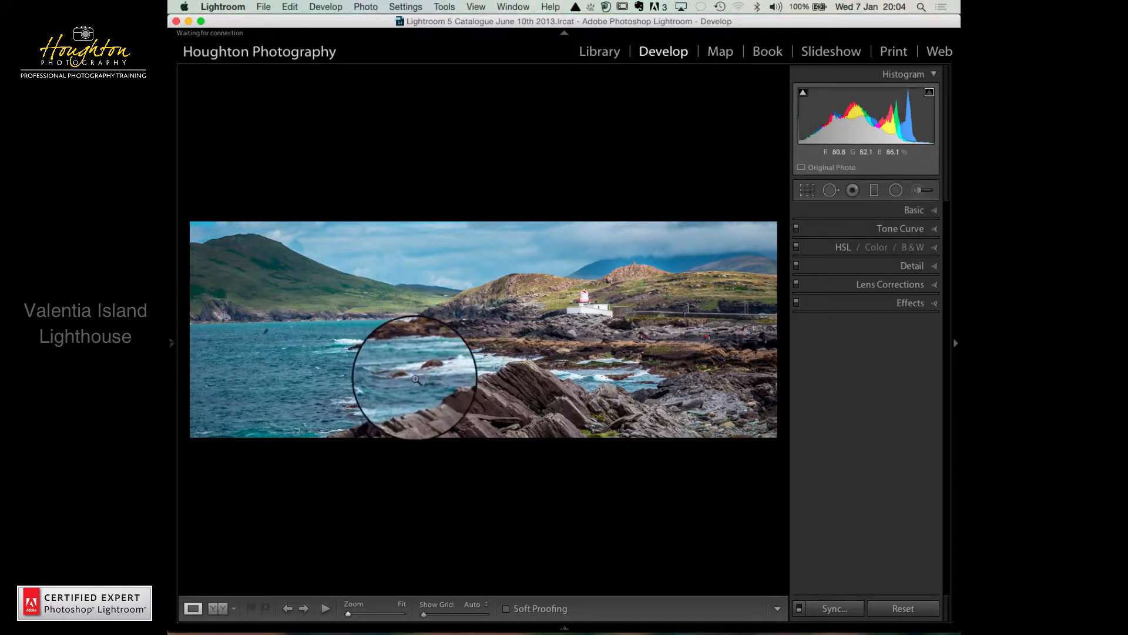
{"action": "mouse_move", "coordinate": [187, 347]}
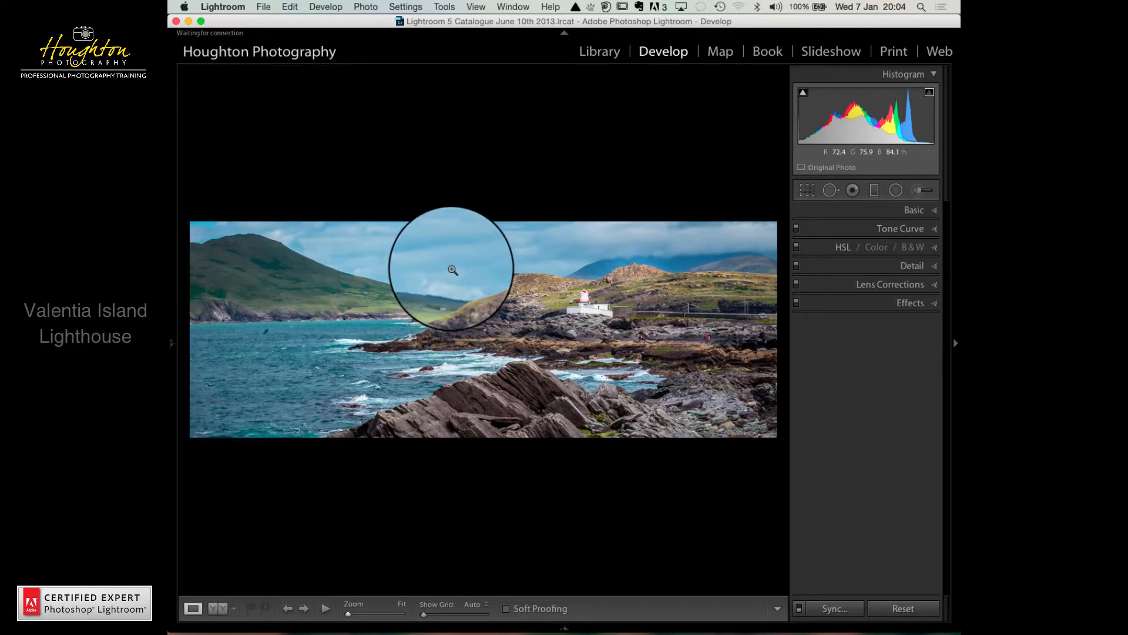
- Set up a new Adjustment Brush with Size 7.0 and Feather 50, keeping Auto Mask on
{"action": "left_click", "coordinate": [923, 190]}
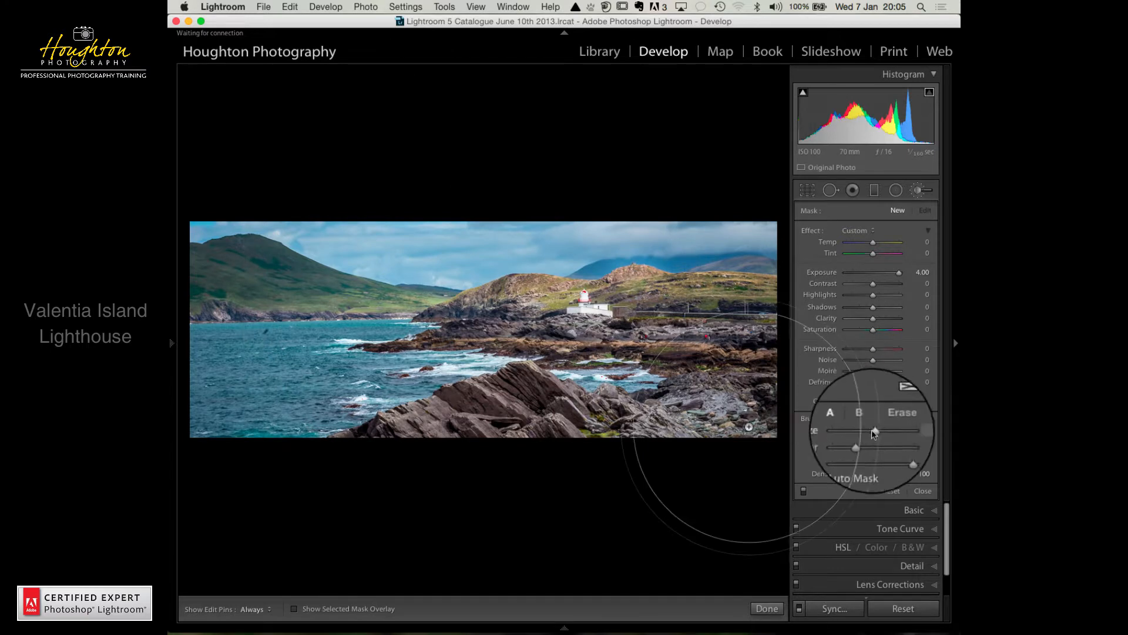
{"action": "left_click_drag", "start_coordinate": [875, 432], "coordinate": [855, 436]}
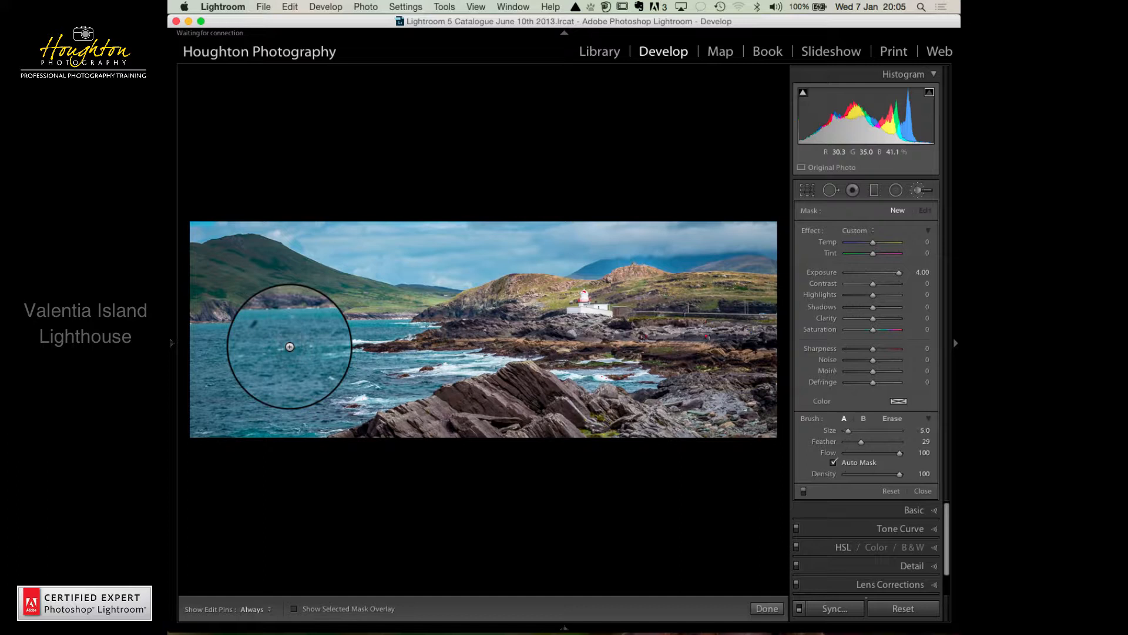
{"action": "scroll", "coordinate": [290, 347], "scroll_direction": "up", "scroll_amount": 2}
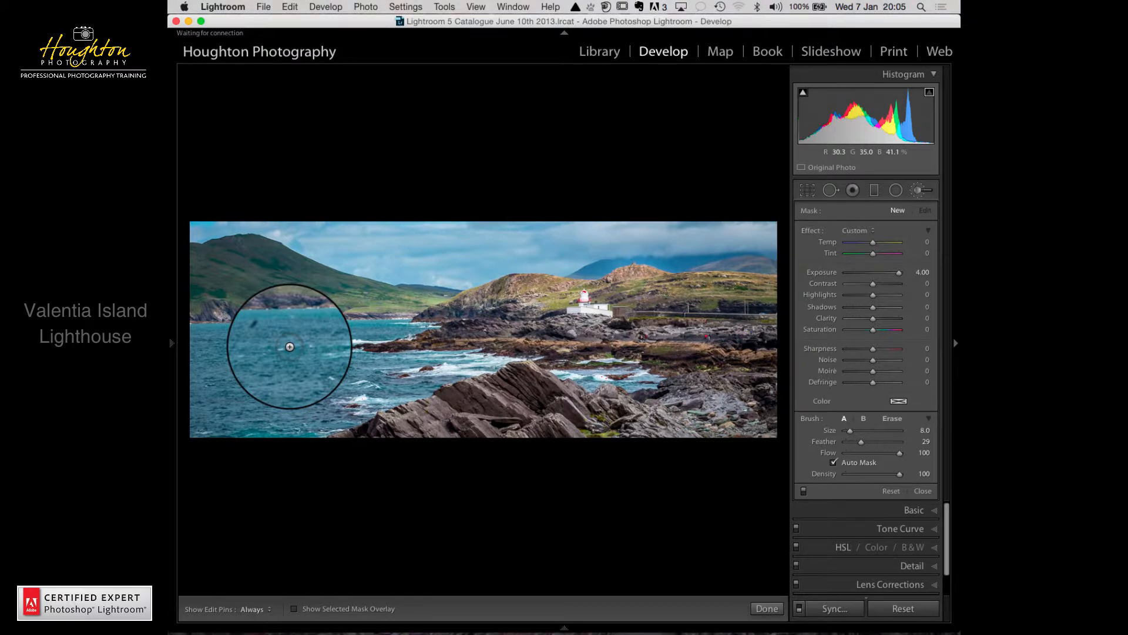
{"action": "key", "text": "bracketright"}
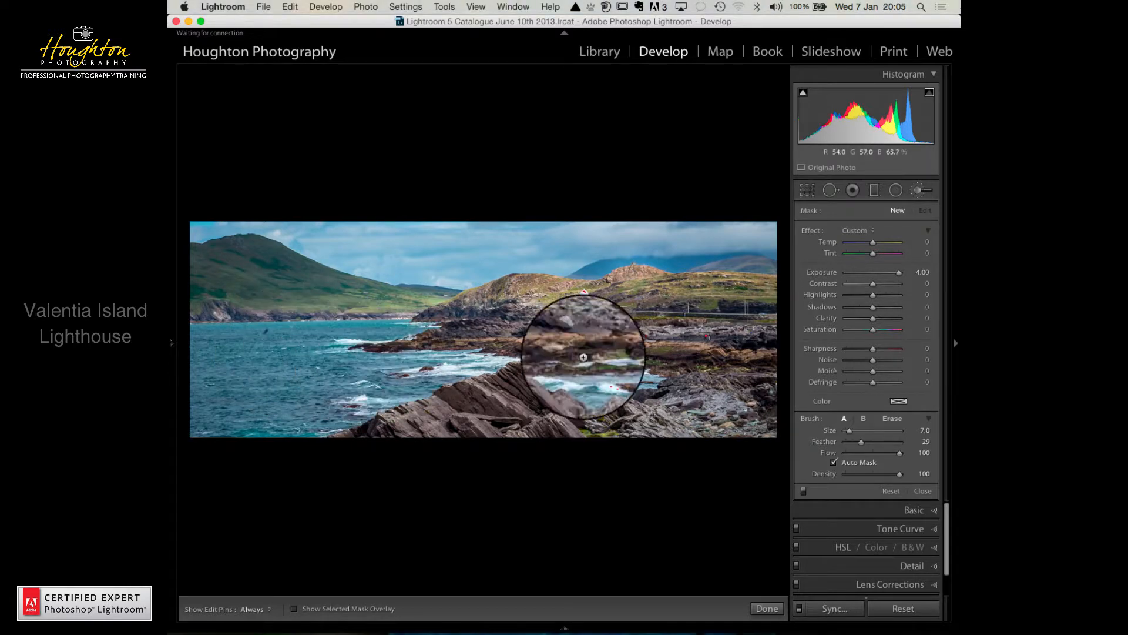
{"action": "left_click_drag", "start_coordinate": [859, 450], "coordinate": [875, 448]}
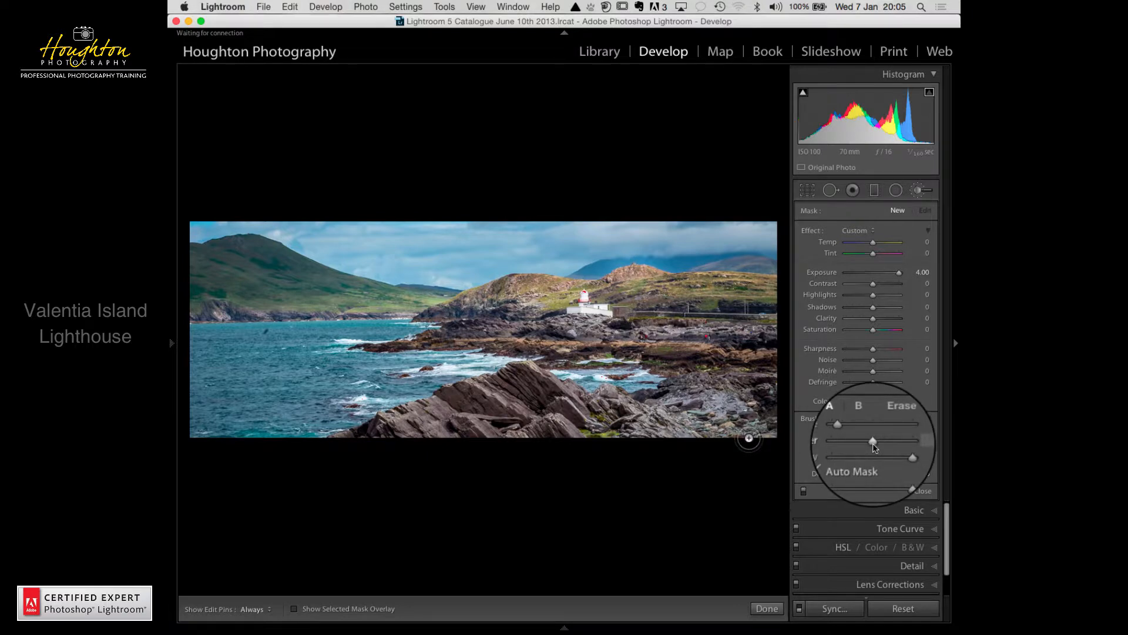
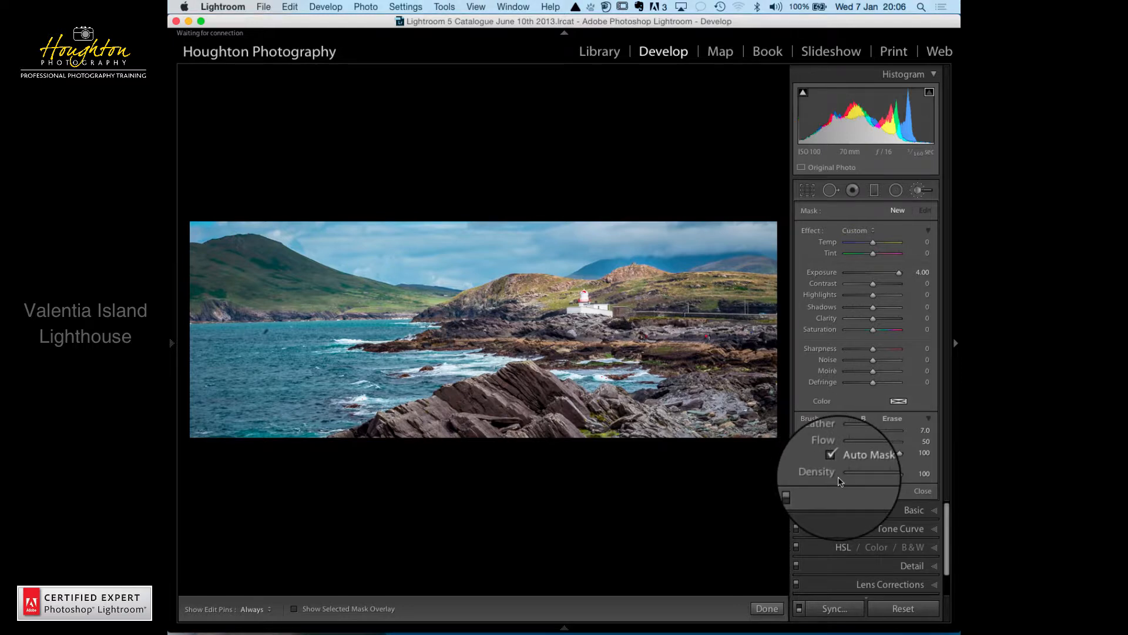
{"action": "left_click", "coordinate": [899, 476]}
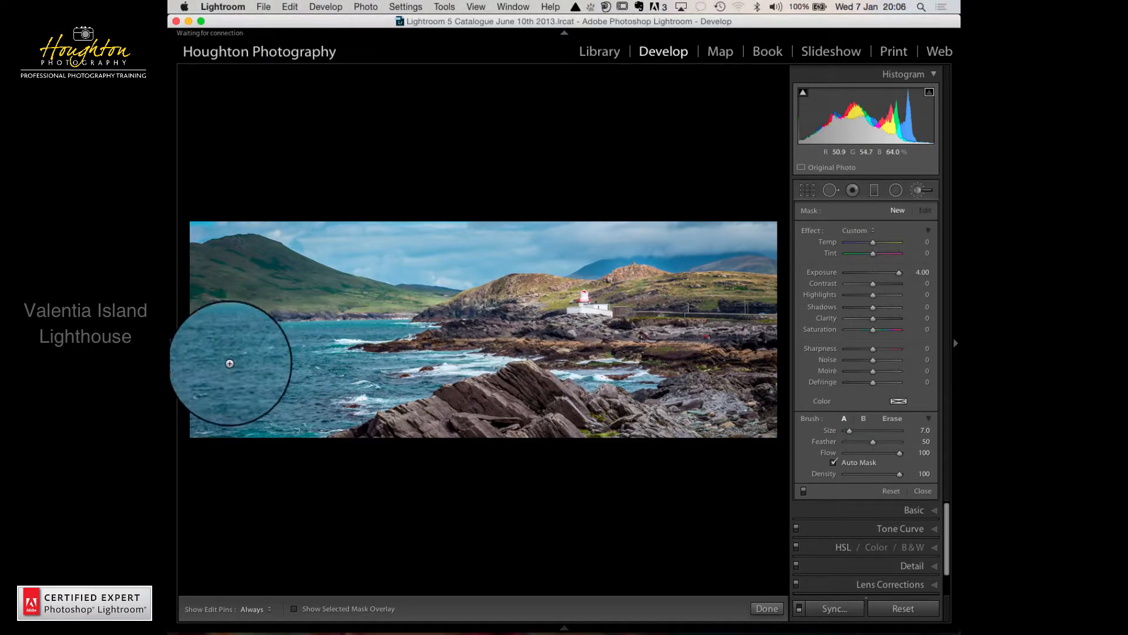
- Paint a mask over the open sea from the near shore to the base of the green mountain, varying the brush size between 3.0 and 8.0
{"action": "key", "text": "h"}
{"action": "mouse_move", "coordinate": [199, 432]}
{"action": "left_mouse_down"}
{"action": "mouse_move", "coordinate": [232, 396]}
{"action": "mouse_move", "coordinate": [182, 423]}
{"action": "mouse_move", "coordinate": [199, 375]}
{"action": "mouse_move", "coordinate": [199, 396]}
{"action": "mouse_move", "coordinate": [215, 371]}
{"action": "mouse_move", "coordinate": [215, 391]}
{"action": "mouse_move", "coordinate": [201, 365]}
{"action": "mouse_move", "coordinate": [242, 359]}
{"action": "mouse_move", "coordinate": [196, 351]}
{"action": "mouse_move", "coordinate": [219, 346]}
{"action": "mouse_move", "coordinate": [184, 342]}
{"action": "mouse_move", "coordinate": [188, 333]}
{"action": "mouse_move", "coordinate": [393, 329]}
{"action": "left_mouse_up"}
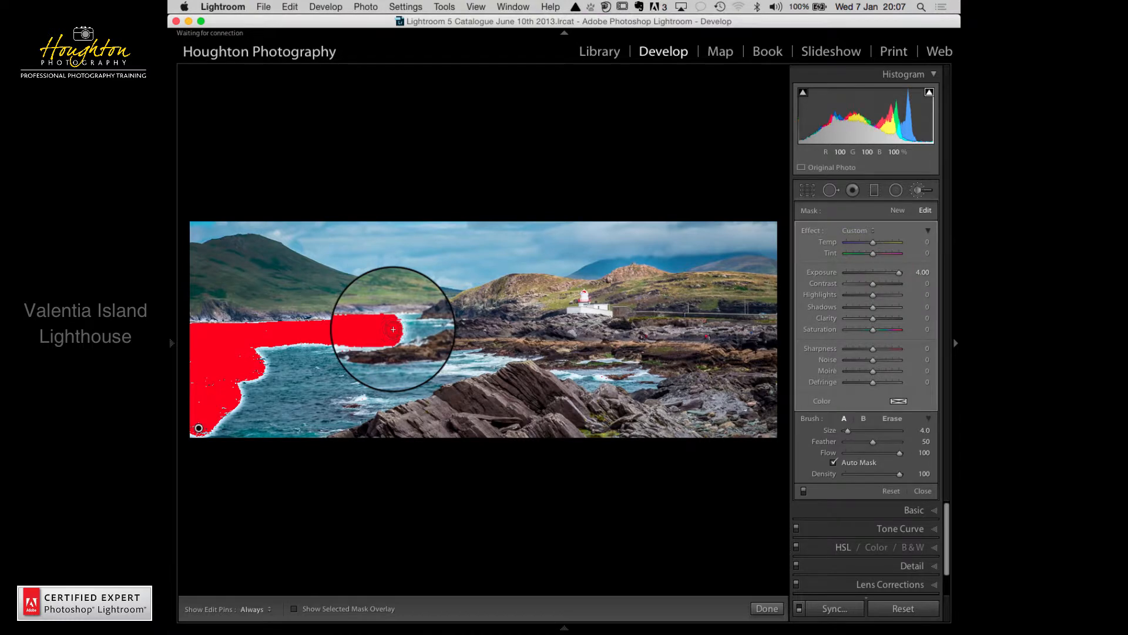
{"action": "key", "text": "bracketleft"}
{"action": "mouse_move", "coordinate": [393, 329]}
{"action": "left_mouse_down"}
{"action": "mouse_move", "coordinate": [424, 325]}
{"action": "mouse_move", "coordinate": [348, 331]}
{"action": "mouse_move", "coordinate": [288, 386]}
{"action": "mouse_move", "coordinate": [301, 361]}
{"action": "mouse_move", "coordinate": [269, 358]}
{"action": "left_mouse_up"}
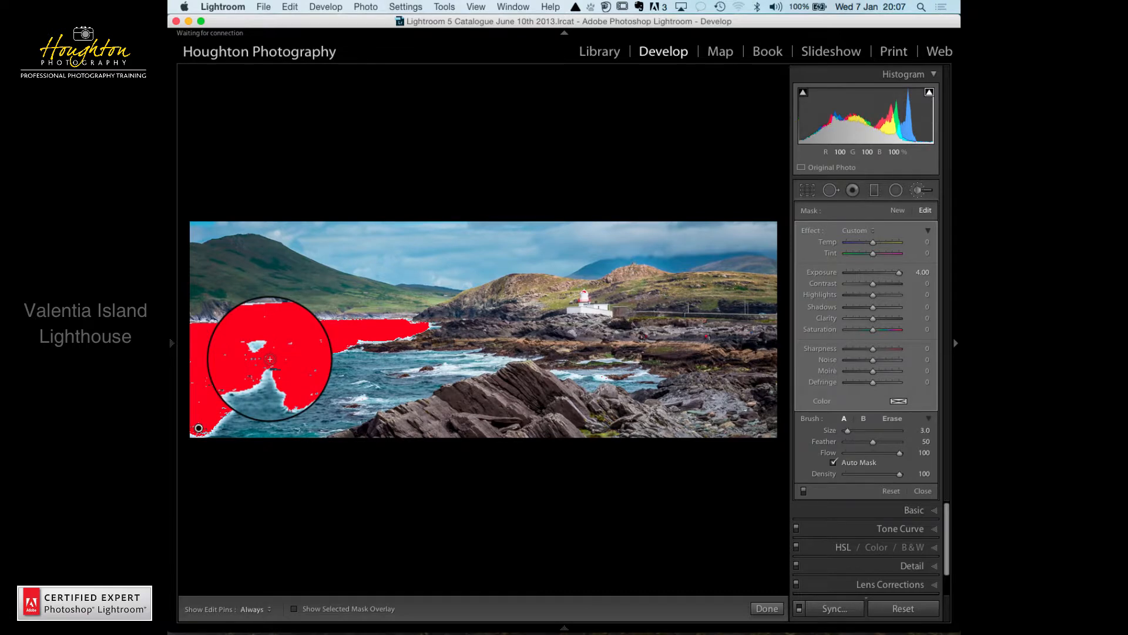
{"action": "key", "text": "bracketright"}
{"action": "left_click", "coordinate": [270, 359]}
{"action": "mouse_move", "coordinate": [270, 359]}
{"action": "left_mouse_down"}
{"action": "mouse_move", "coordinate": [261, 351]}
{"action": "mouse_move", "coordinate": [267, 378]}
{"action": "mouse_move", "coordinate": [253, 367]}
{"action": "mouse_move", "coordinate": [249, 396]}
{"action": "mouse_move", "coordinate": [191, 430]}
{"action": "mouse_move", "coordinate": [270, 427]}
{"action": "mouse_move", "coordinate": [365, 391]}
{"action": "mouse_move", "coordinate": [378, 398]}
{"action": "mouse_move", "coordinate": [415, 373]}
{"action": "mouse_move", "coordinate": [390, 353]}
{"action": "mouse_move", "coordinate": [318, 353]}
{"action": "mouse_move", "coordinate": [294, 383]}
{"action": "mouse_move", "coordinate": [309, 405]}
{"action": "mouse_move", "coordinate": [371, 383]}
{"action": "mouse_move", "coordinate": [345, 378]}
{"action": "mouse_move", "coordinate": [359, 380]}
{"action": "left_mouse_up"}
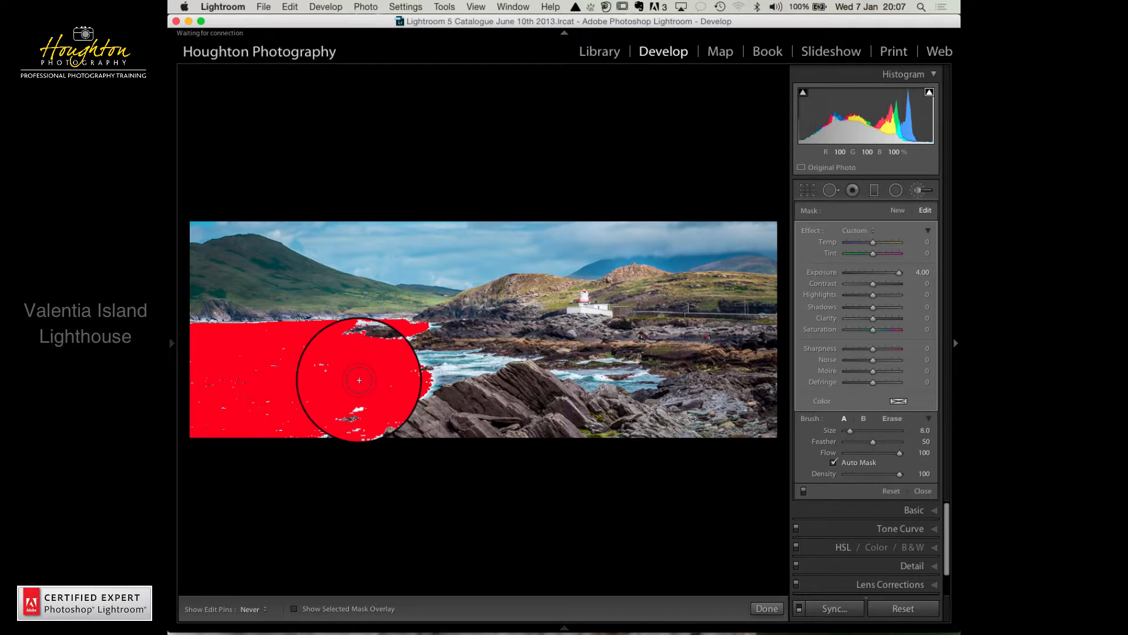
- Extend the sea mask with smaller brushes, down to Size 3.0, into the narrow channel between the dark rocks
{"action": "key", "text": "h"}
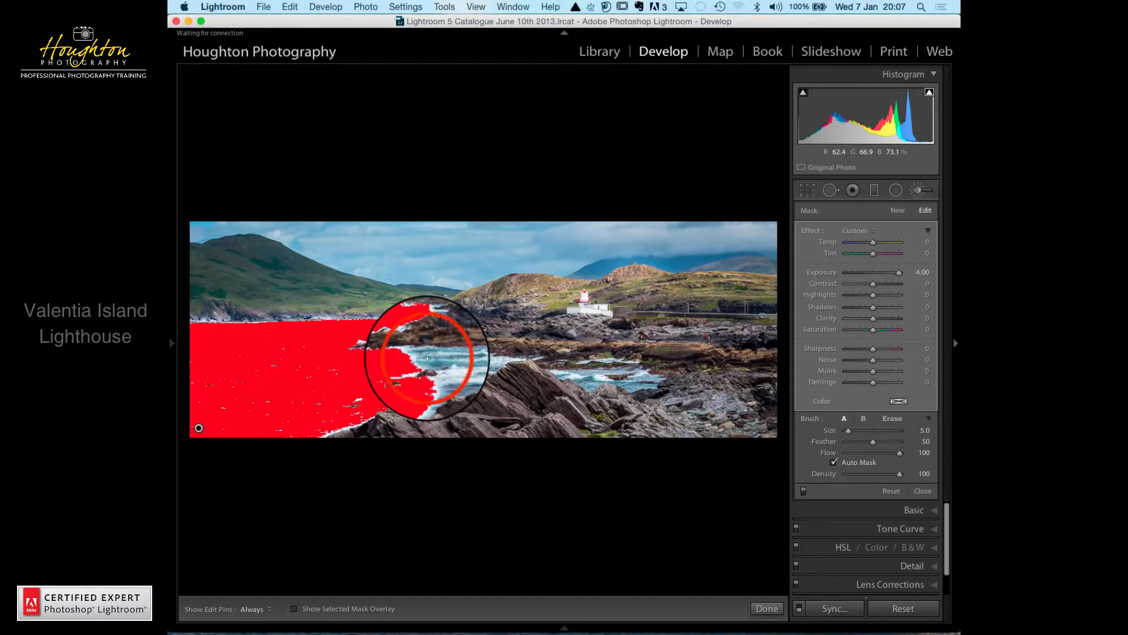
{"action": "key", "text": "h"}
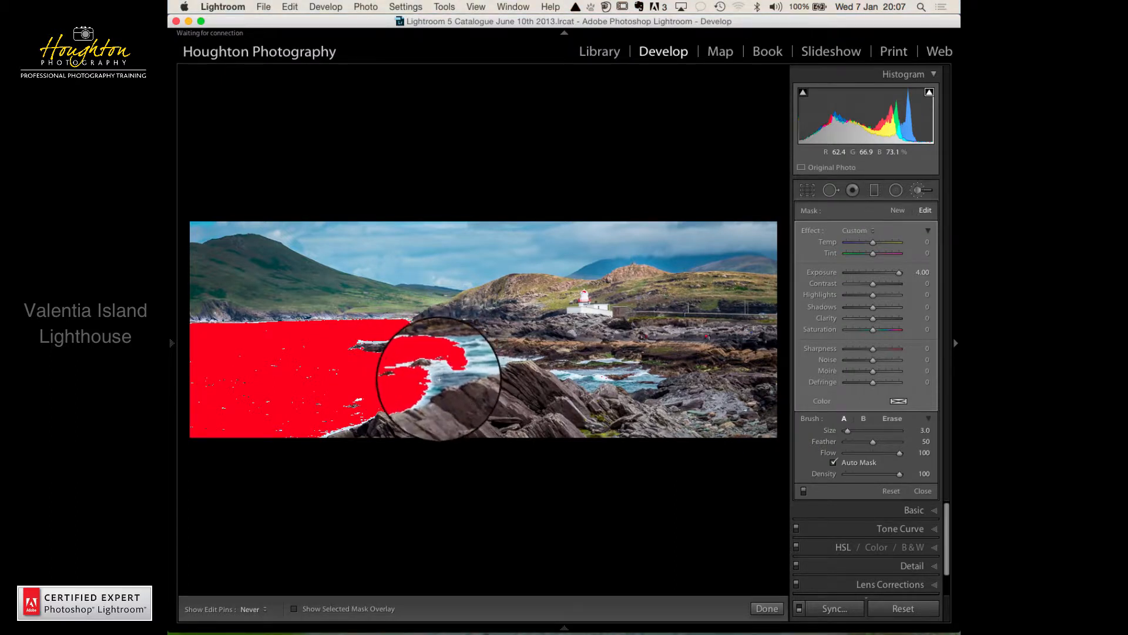
{"action": "mouse_move", "coordinate": [442, 374]}
{"action": "left_mouse_down"}
{"action": "mouse_move", "coordinate": [424, 385]}
{"action": "mouse_move", "coordinate": [493, 360]}
{"action": "mouse_move", "coordinate": [450, 347]}
{"action": "mouse_move", "coordinate": [522, 381]}
{"action": "left_mouse_up"}
{"action": "key", "text": "h"}
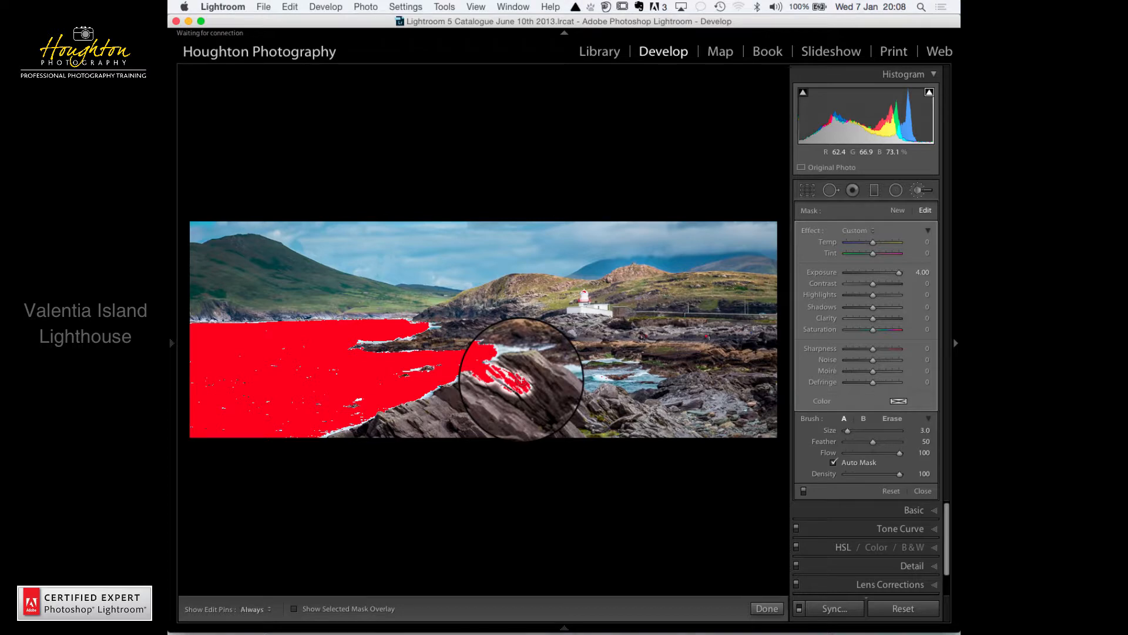
- Erase the mask spill from the foreground rocks with a Size 2.0, Feather 20 eraser and Auto Mask off
{"action": "key", "text": "alt"}
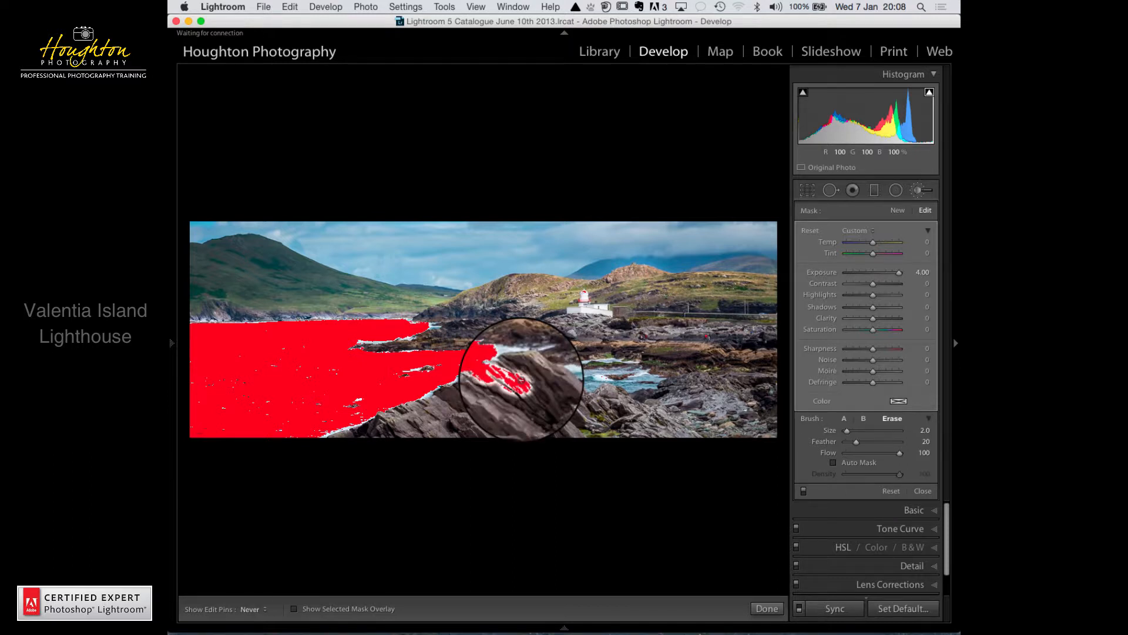
{"action": "key", "text": "h"}
{"action": "mouse_move", "coordinate": [522, 392]}
{"action": "left_mouse_down"}
{"action": "mouse_move", "coordinate": [505, 368]}
{"action": "mouse_move", "coordinate": [489, 379]}
{"action": "mouse_move", "coordinate": [510, 386]}
{"action": "left_mouse_up"}
{"action": "key", "text": "alt"}
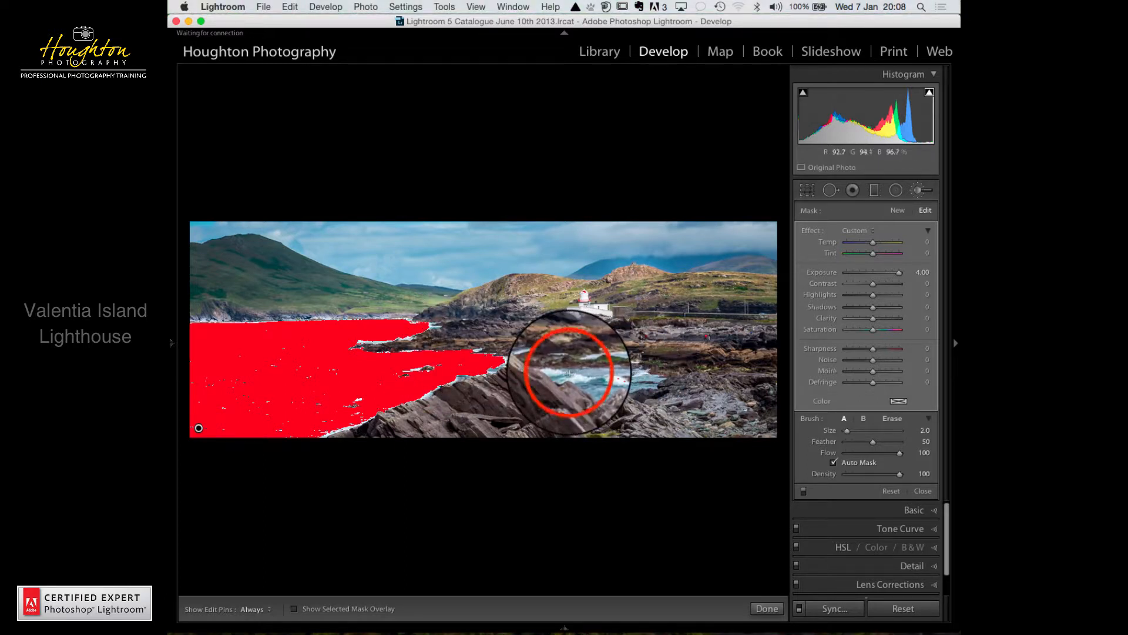
- Paint the small rocky inlet below the lighthouse into the sea mask, reducing the brush to Size 1.0
{"action": "left_click_drag", "start_coordinate": [570, 372], "coordinate": [554, 371]}
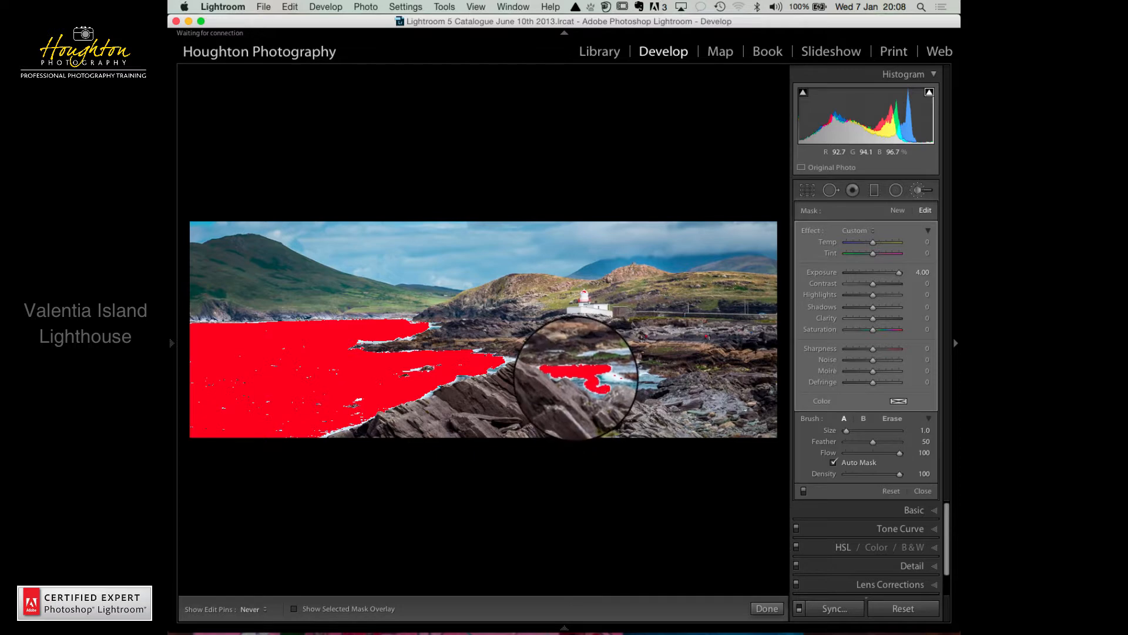
{"action": "mouse_move", "coordinate": [611, 376]}
{"action": "left_mouse_down"}
{"action": "mouse_move", "coordinate": [656, 378]}
{"action": "mouse_move", "coordinate": [589, 384]}
{"action": "mouse_move", "coordinate": [573, 377]}
{"action": "mouse_move", "coordinate": [595, 376]}
{"action": "mouse_move", "coordinate": [565, 374]}
{"action": "mouse_move", "coordinate": [587, 377]}
{"action": "left_mouse_up"}
{"action": "key", "text": "h"}
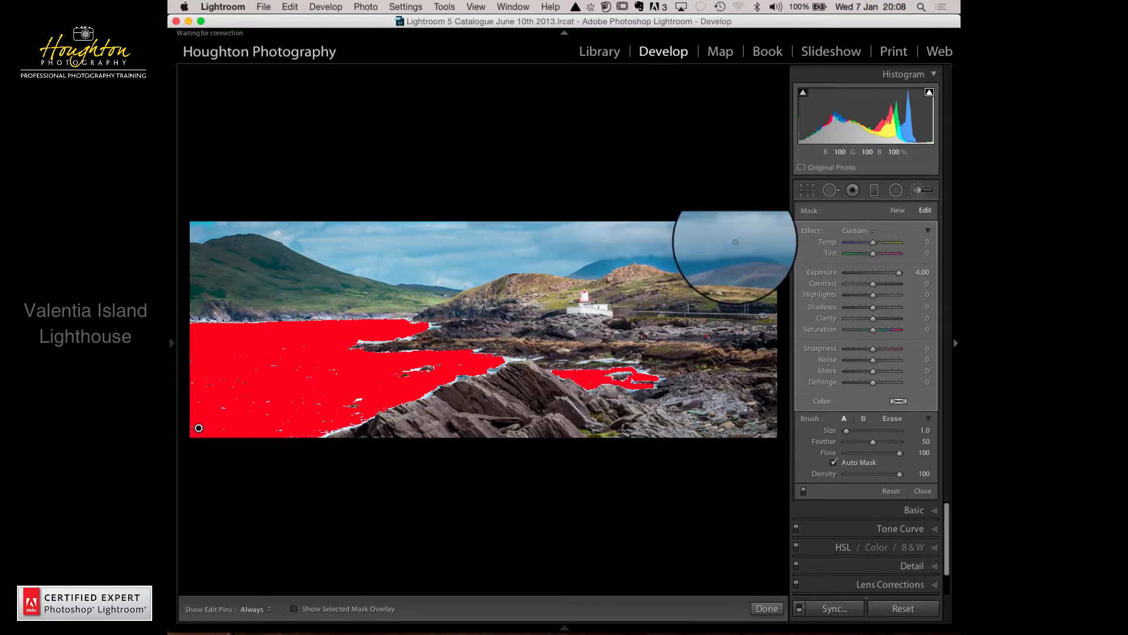
- Set the sea mask's Exposure to -0.61, try its Clarity at -100, and settle Clarity at 16
{"action": "left_click", "coordinate": [900, 274]}
{"action": "left_click_drag", "start_coordinate": [900, 275], "coordinate": [870, 275]}
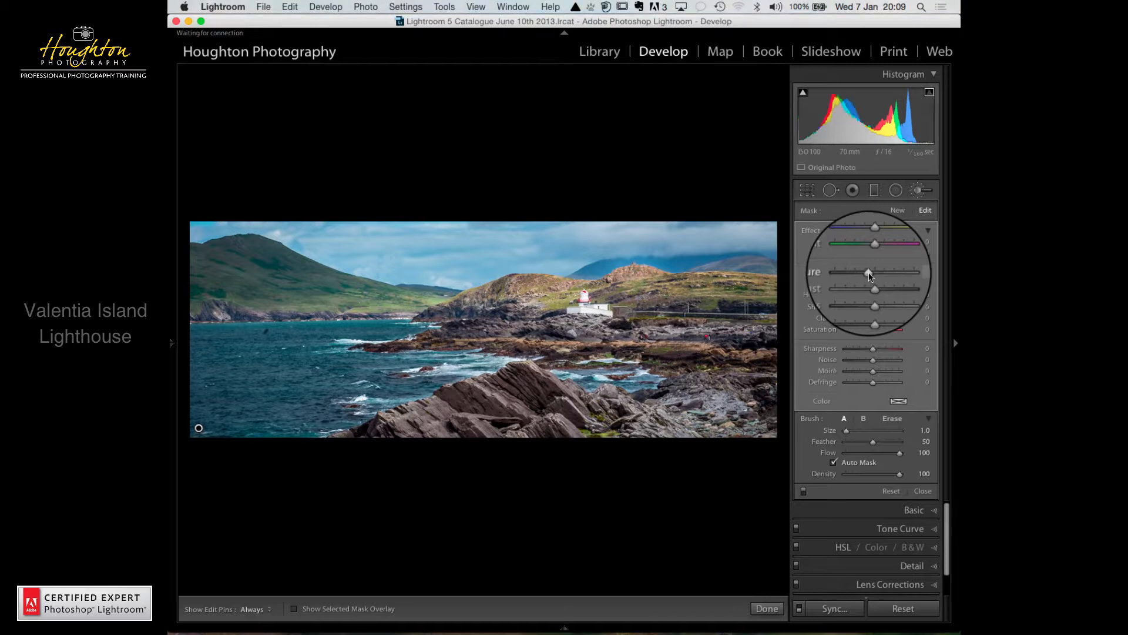
{"action": "left_click", "coordinate": [873, 321]}
{"action": "mouse_move", "coordinate": [873, 322]}
{"action": "left_mouse_down"}
{"action": "mouse_move", "coordinate": [901, 327]}
{"action": "mouse_move", "coordinate": [774, 331]}
{"action": "left_mouse_up"}
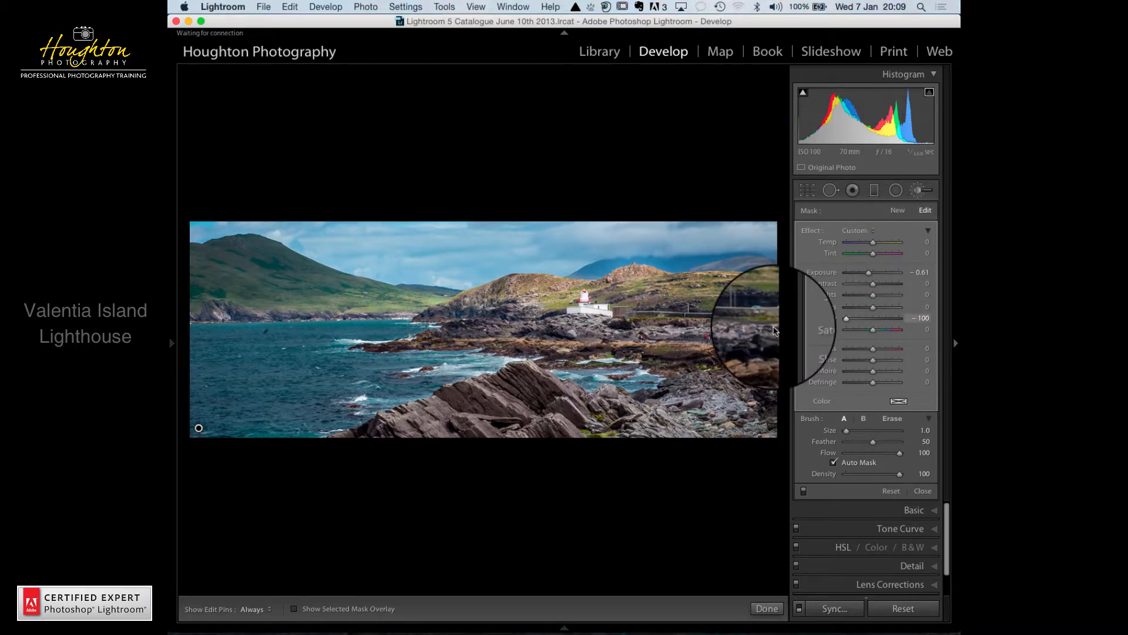
{"action": "left_click_drag", "start_coordinate": [773, 331], "coordinate": [886, 329]}
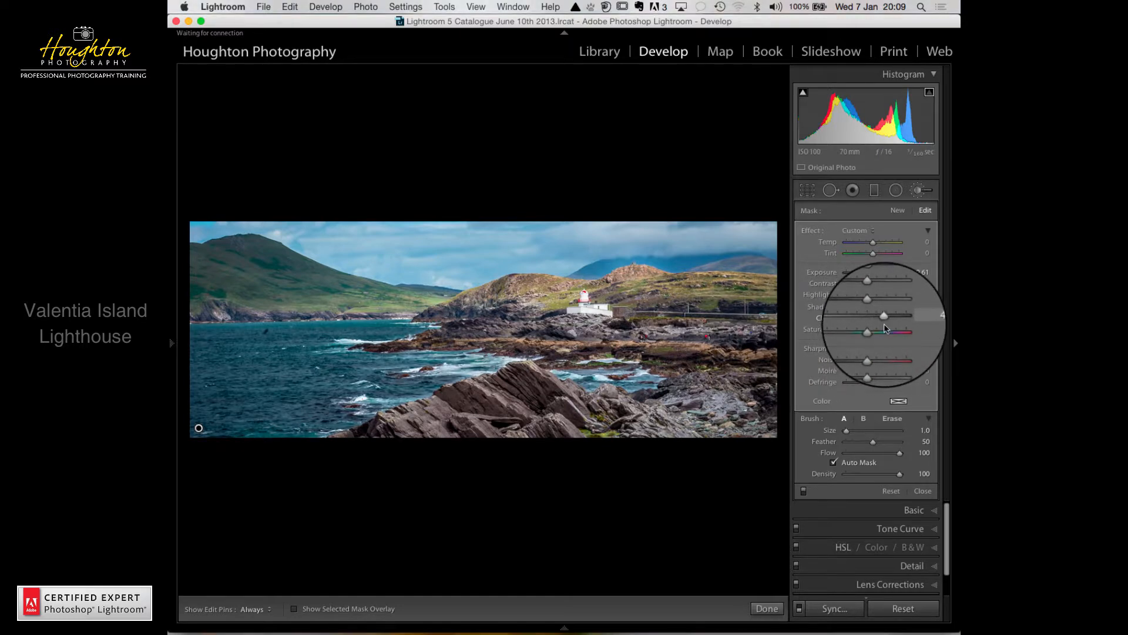
{"action": "mouse_move", "coordinate": [873, 332]}
{"action": "left_mouse_down"}
{"action": "mouse_move", "coordinate": [890, 335]}
{"action": "mouse_move", "coordinate": [878, 320]}
{"action": "left_mouse_up"}
- Try the sea mask's Saturation at 51 and -100, leave it moderately raised, and close the Adjustment Brush
{"action": "left_click", "coordinate": [885, 323]}
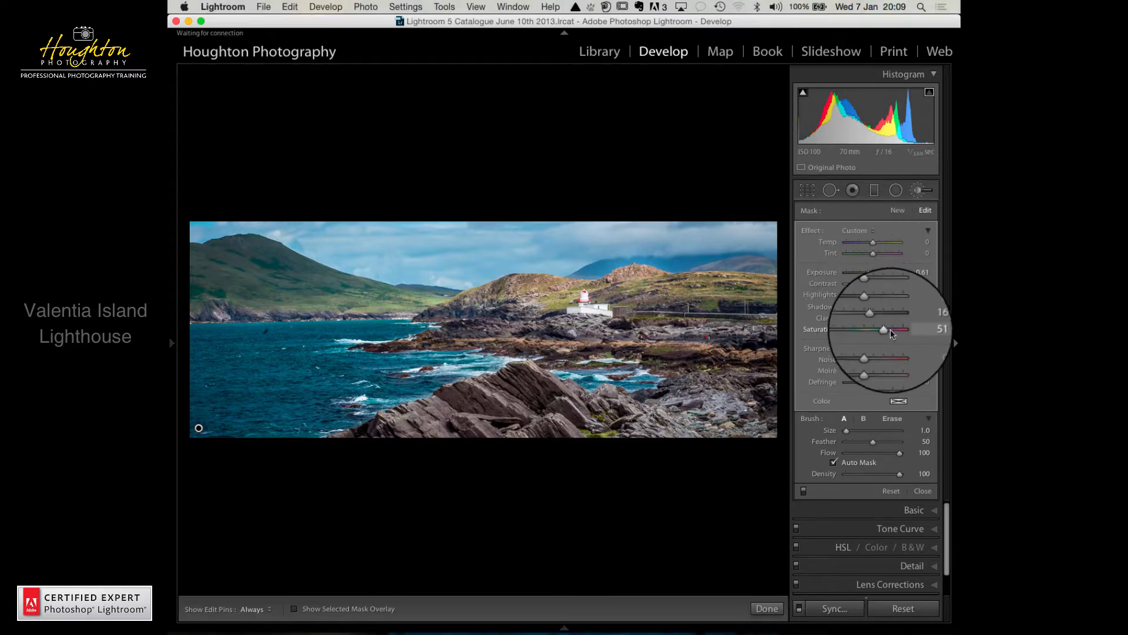
{"action": "left_click_drag", "start_coordinate": [890, 330], "coordinate": [839, 333]}
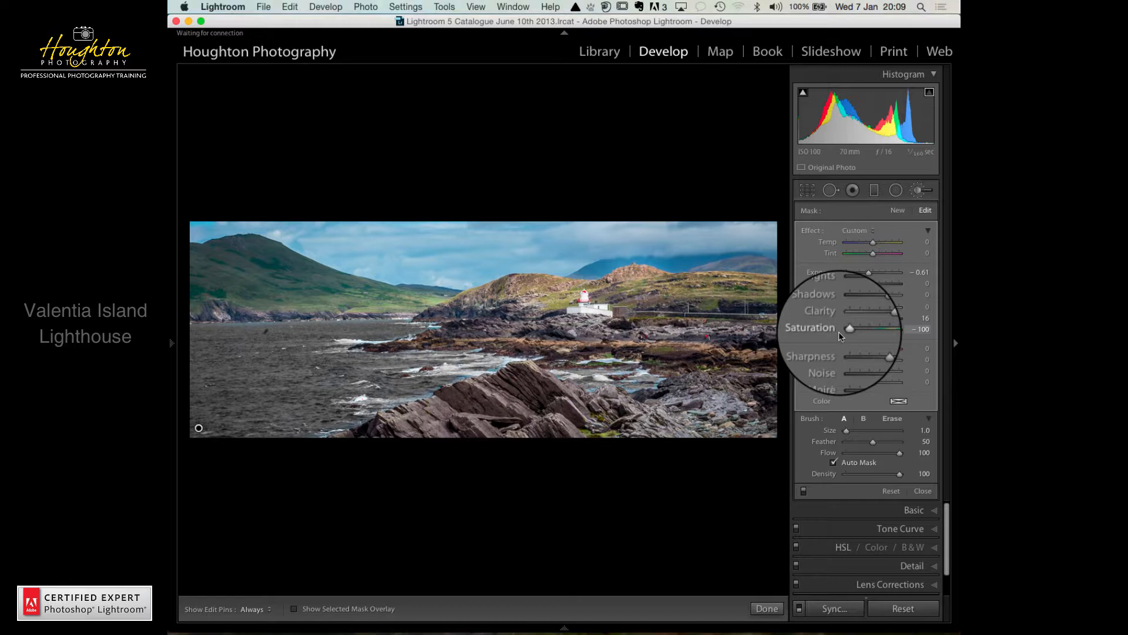
{"action": "left_click_drag", "start_coordinate": [838, 331], "coordinate": [886, 335]}
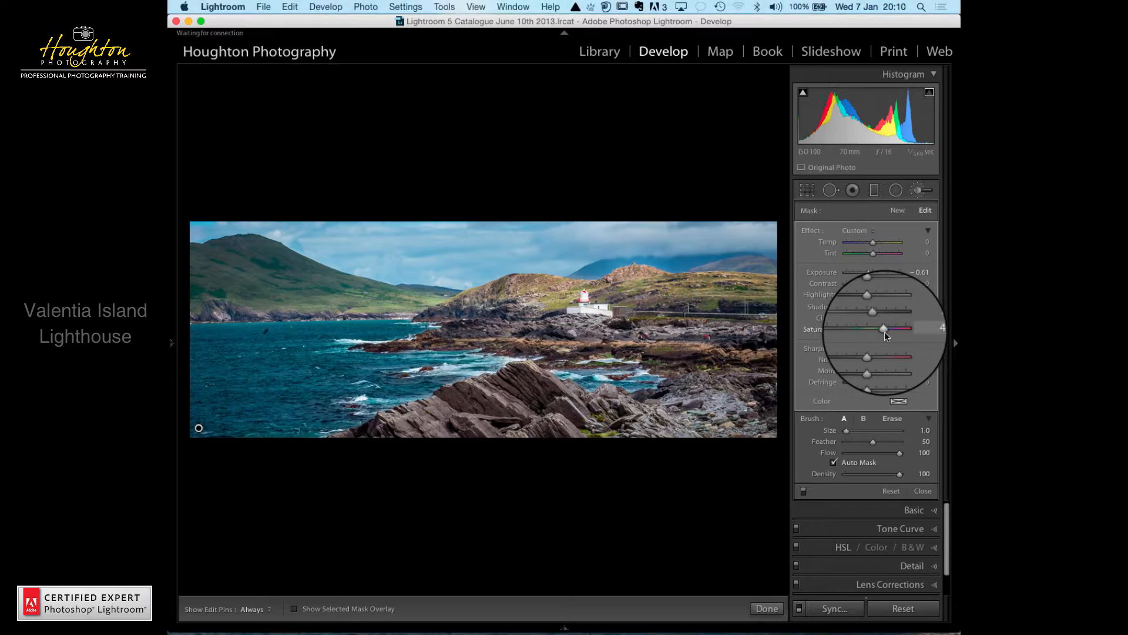
{"action": "left_click", "coordinate": [919, 194]}
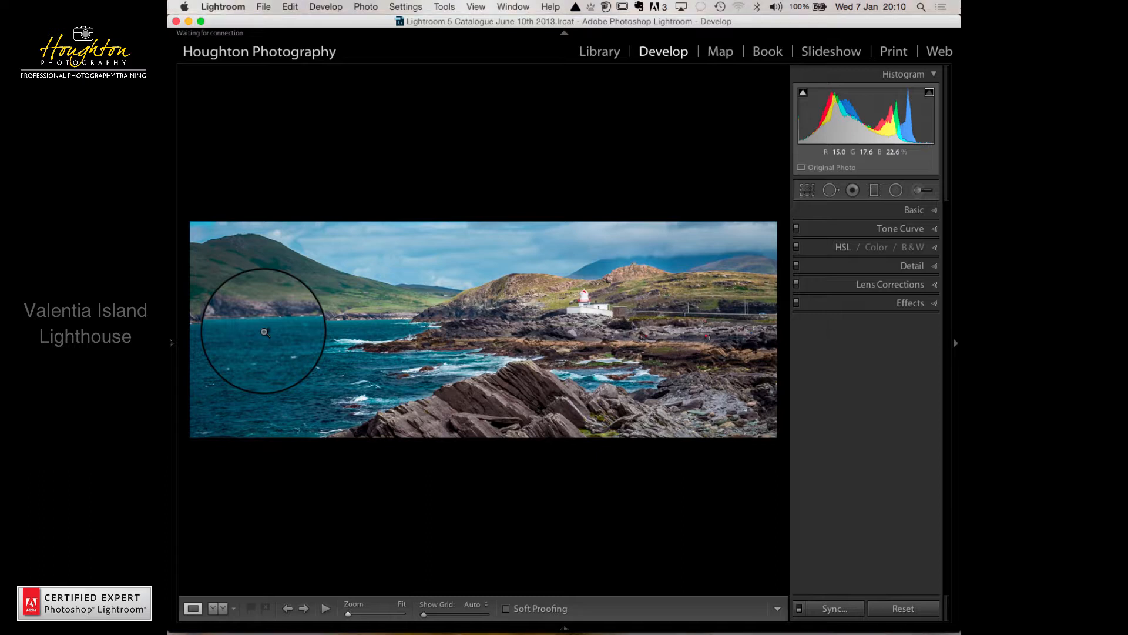
- Reopen the Adjustment Brush and locate the sea mask's edit pin near the photo's lower corner
{"action": "left_click", "coordinate": [922, 190]}
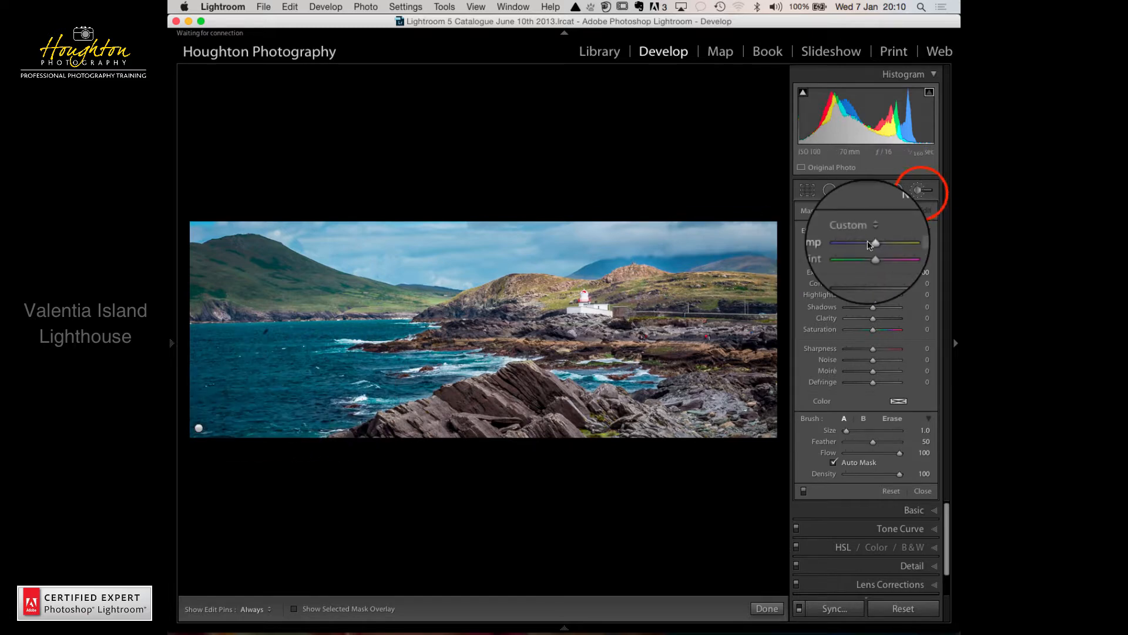
{"action": "left_click", "coordinate": [921, 190]}
{"action": "left_click", "coordinate": [920, 190]}
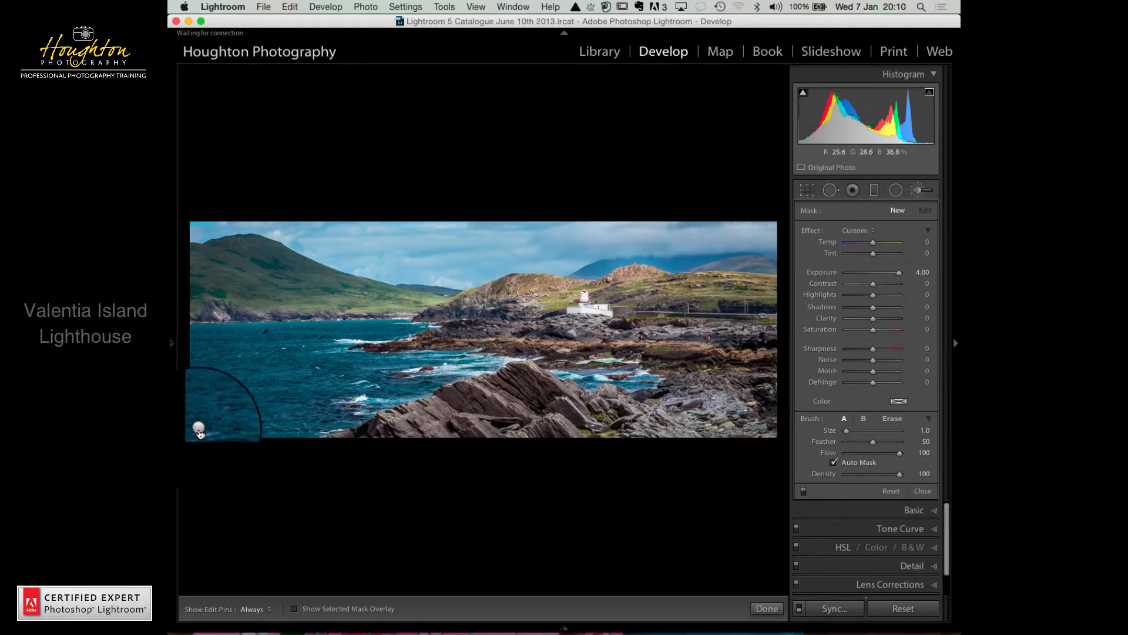
{"action": "mouse_move", "coordinate": [199, 429]}
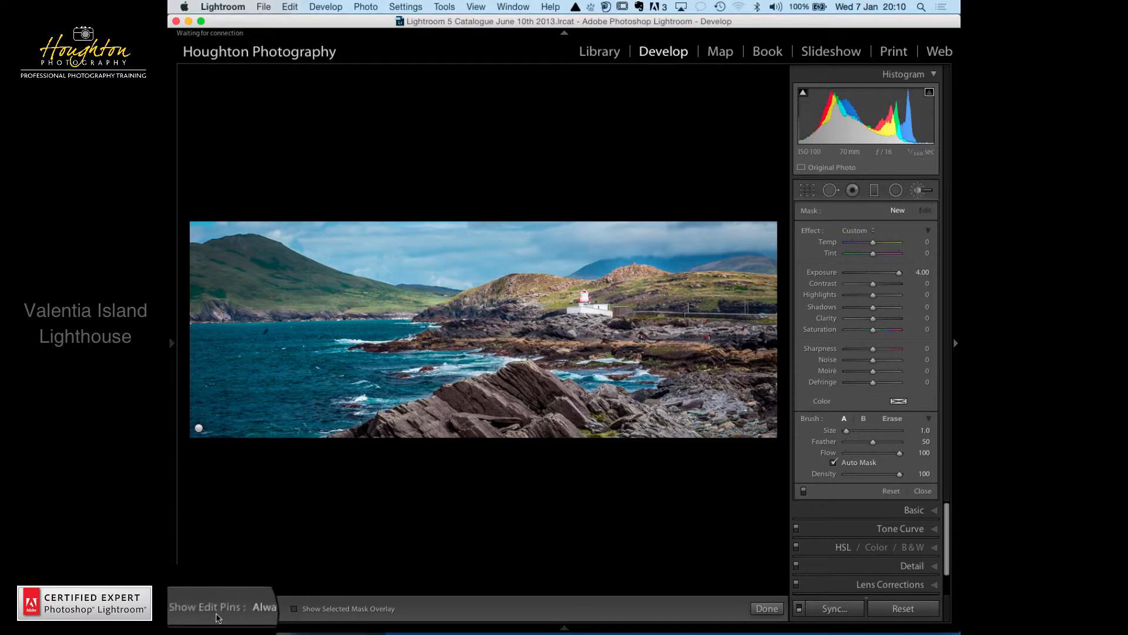
- Keep the edit pins set to Always show and turn on the selected mask overlay
{"action": "left_click", "coordinate": [249, 611]}
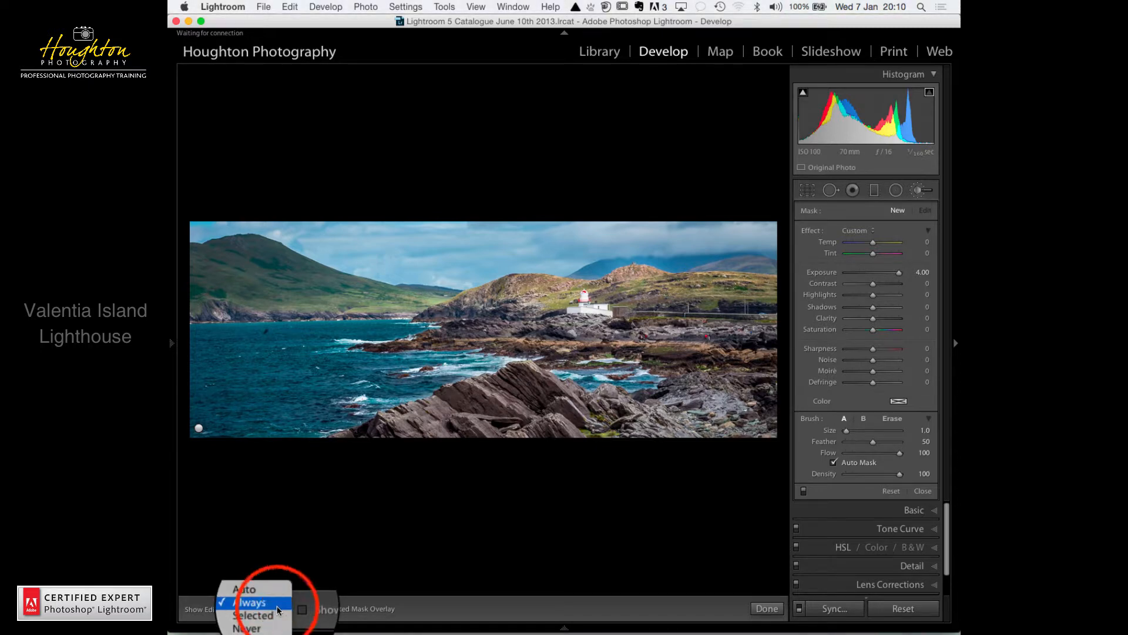
{"action": "left_click", "coordinate": [259, 606]}
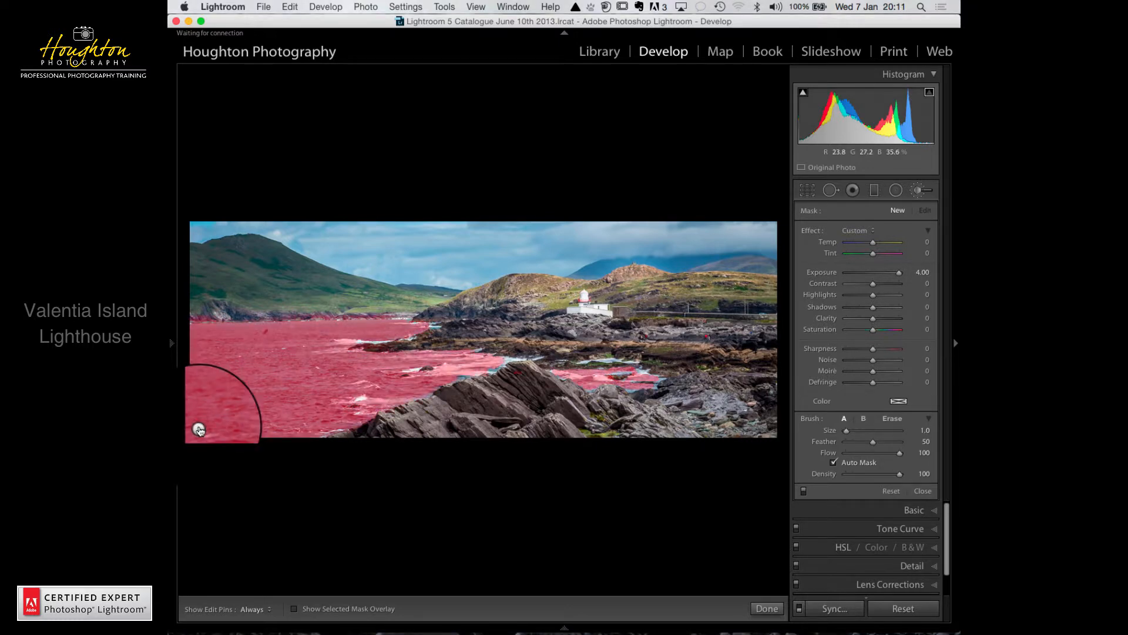
{"action": "key", "text": "o"}
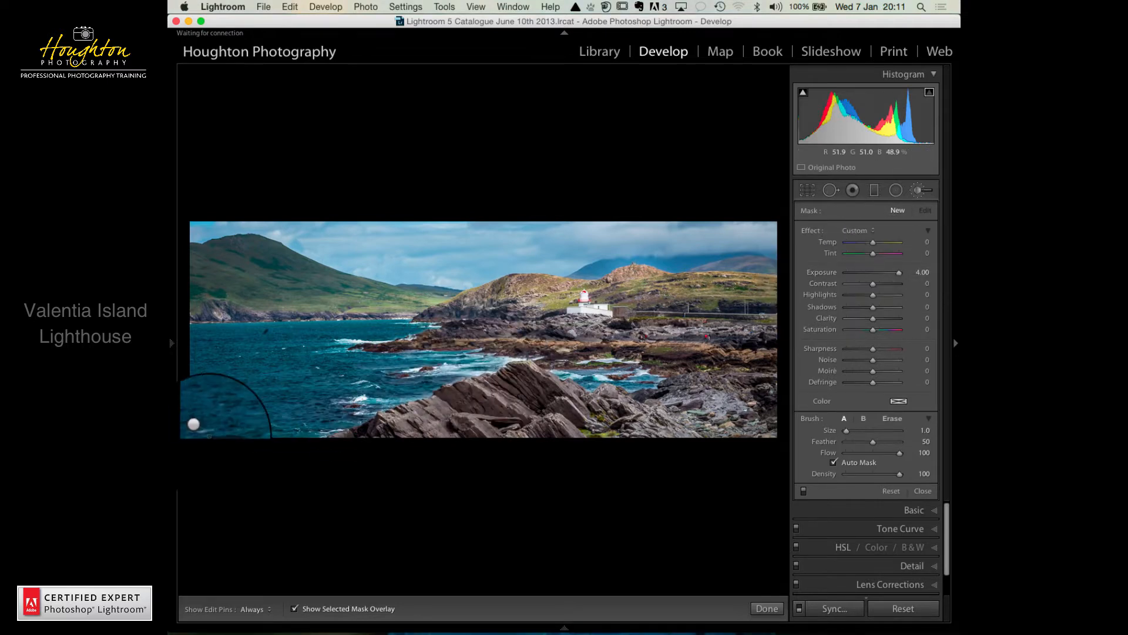
- Select the sea mask by its edit pin, raise its Exposure slightly, and close the Adjustment Brush
{"action": "left_click", "coordinate": [201, 432]}
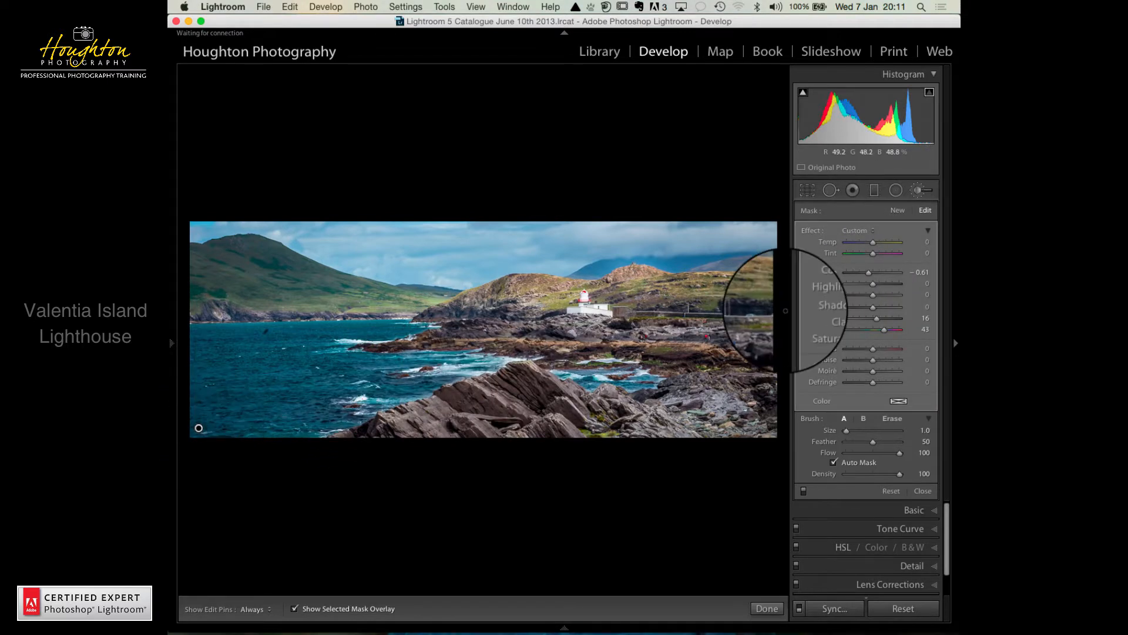
{"action": "left_click", "coordinate": [868, 274]}
{"action": "mouse_move", "coordinate": [869, 274]}
{"action": "left_mouse_down"}
{"action": "mouse_move", "coordinate": [905, 276]}
{"action": "mouse_move", "coordinate": [871, 273]}
{"action": "left_mouse_up"}
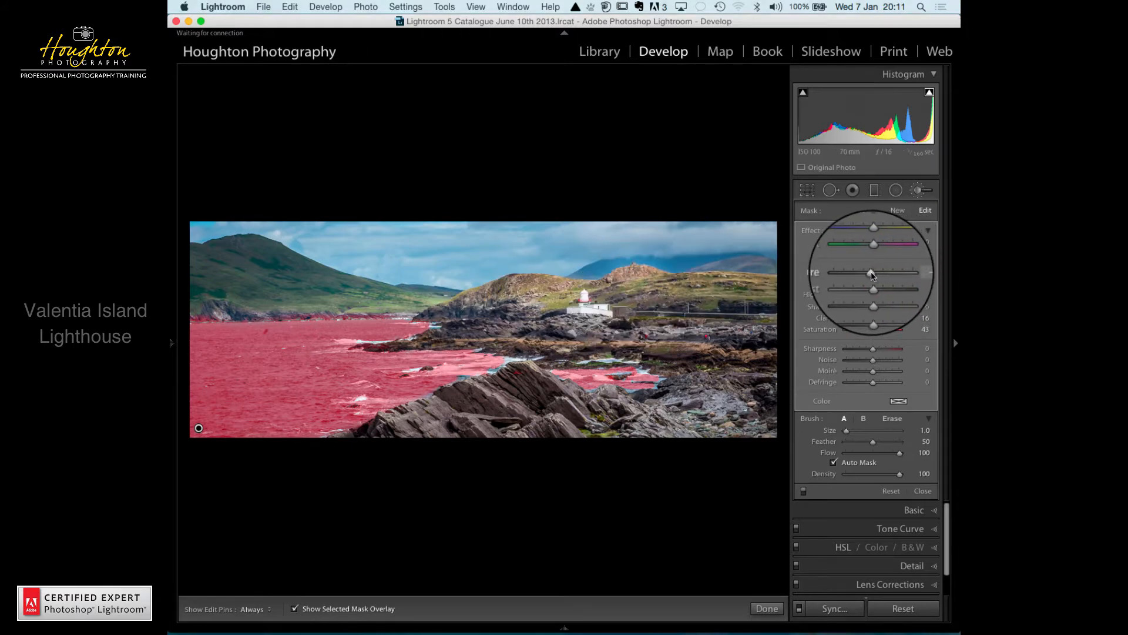
{"action": "left_click", "coordinate": [914, 192]}
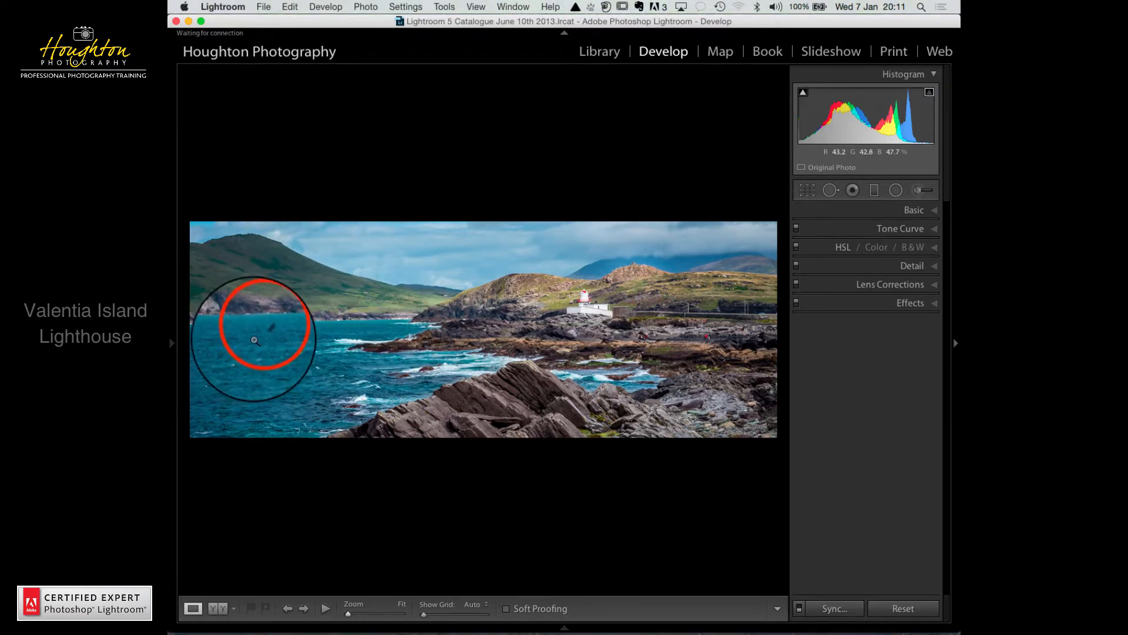
- Set up Spot Removal in Clone mode with brush Size 75 over the dark mark in the sea at 1:1 view
{"action": "left_click", "coordinate": [261, 330]}
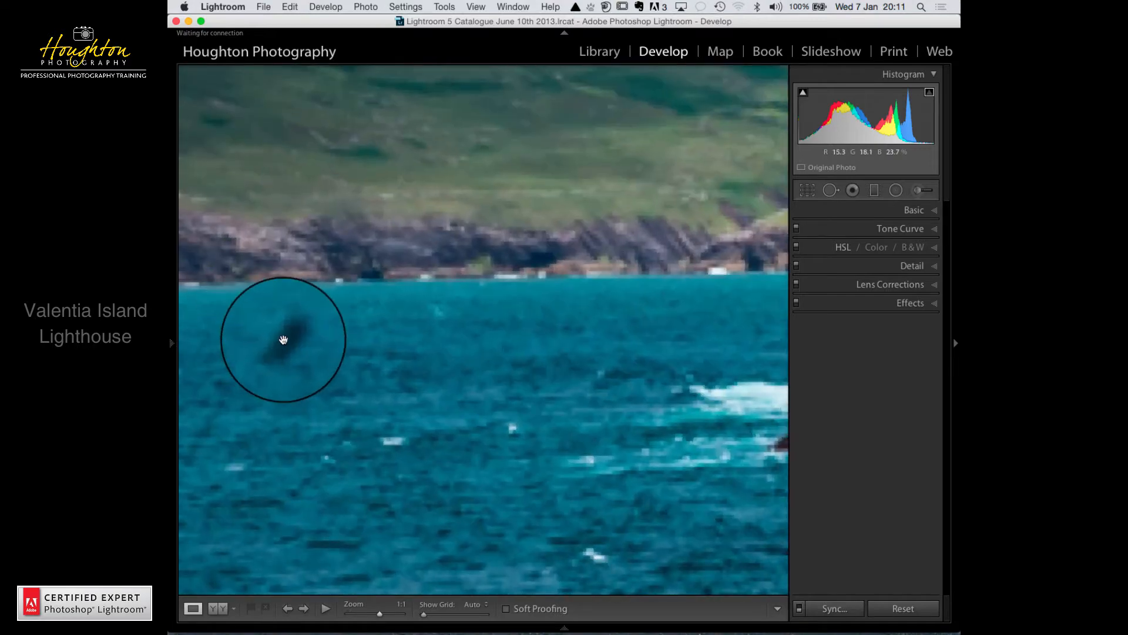
{"action": "left_click_drag", "start_coordinate": [298, 385], "coordinate": [290, 344]}
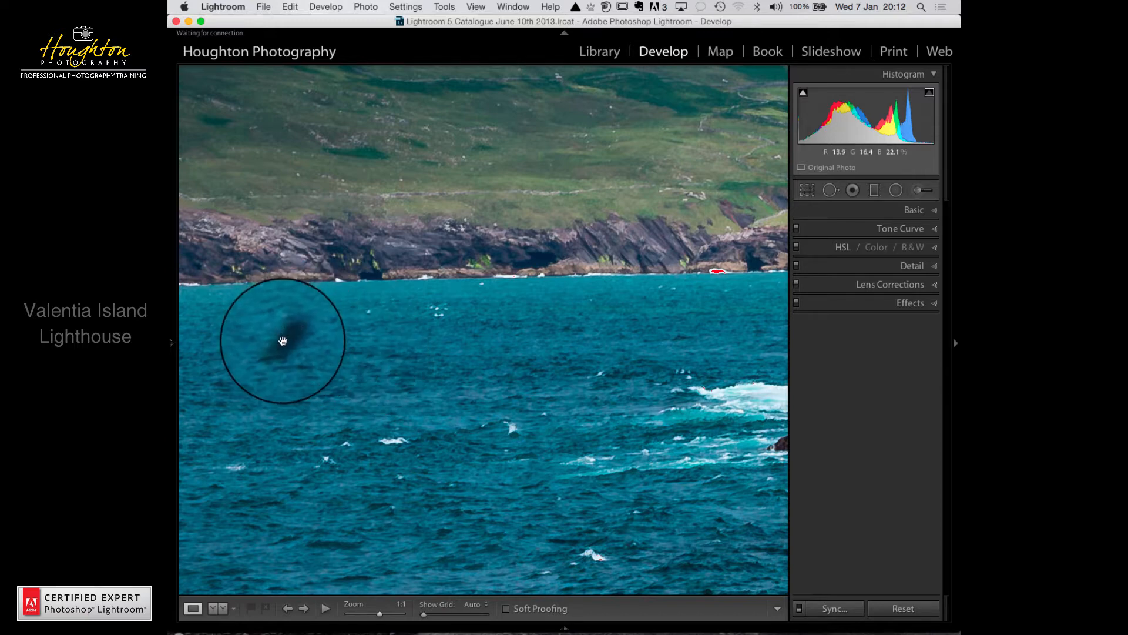
{"action": "left_click", "coordinate": [834, 191]}
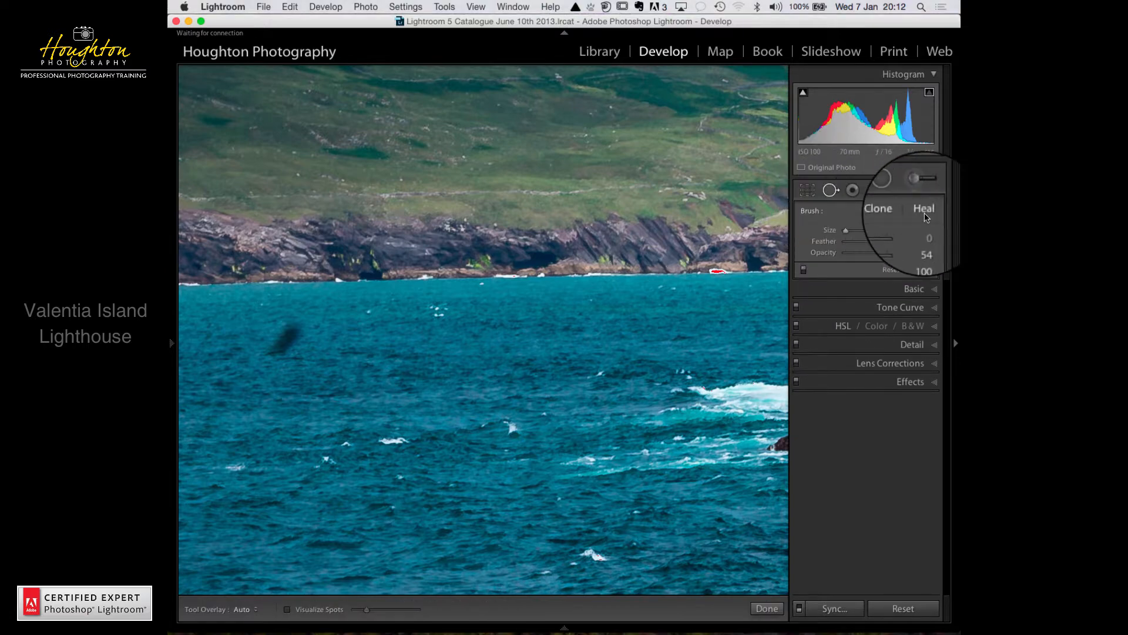
{"action": "left_click", "coordinate": [894, 212]}
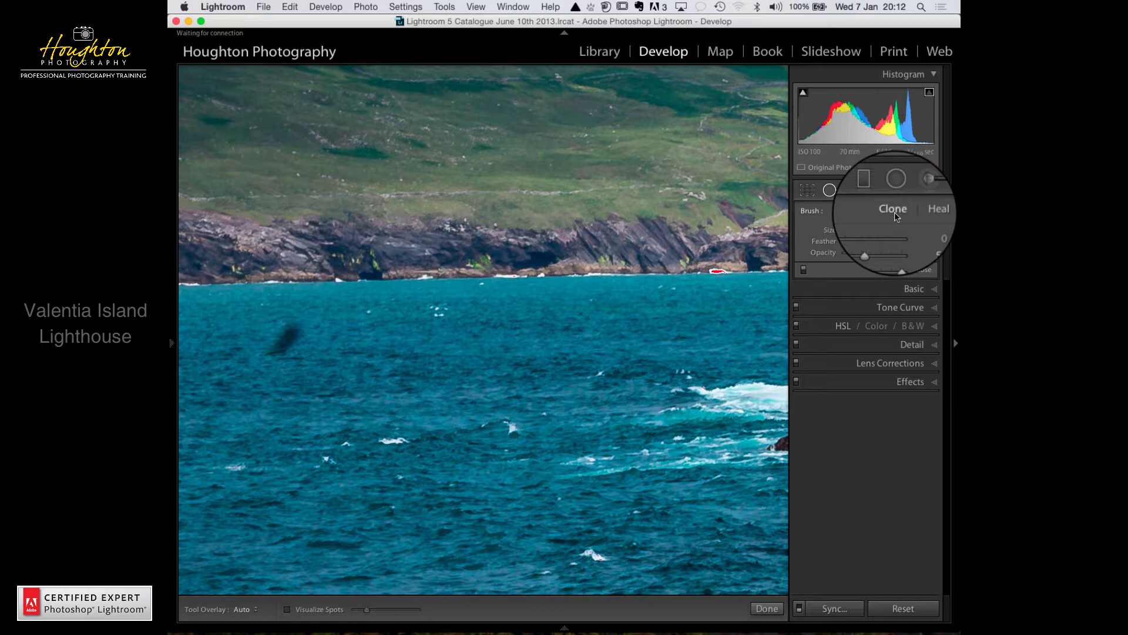
{"action": "left_click", "coordinate": [896, 215]}
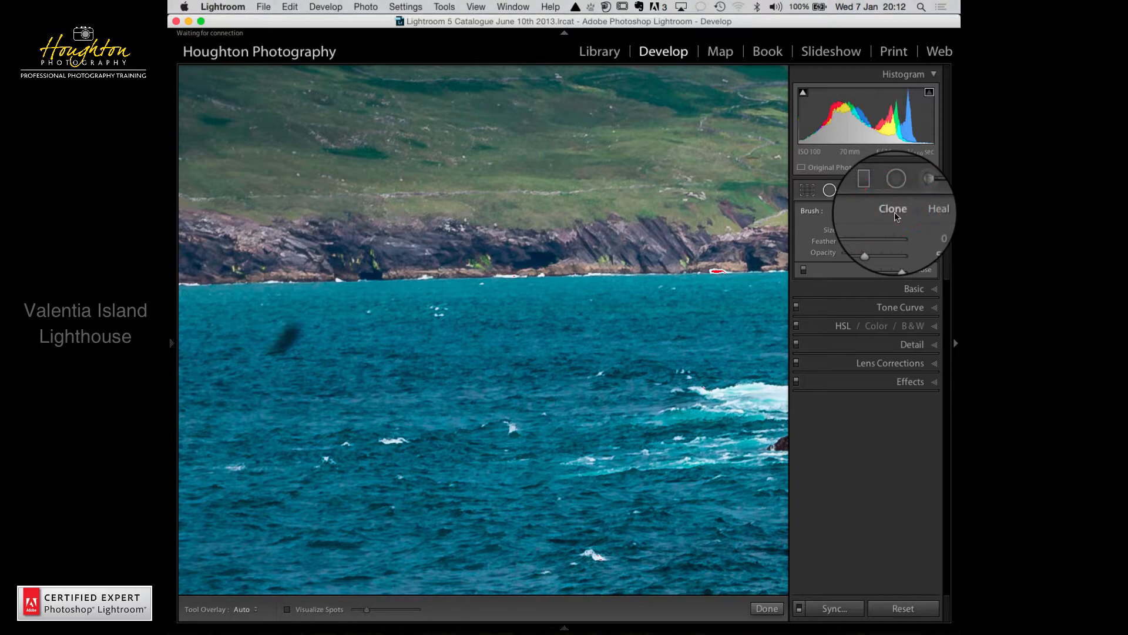
{"action": "left_click", "coordinate": [848, 232]}
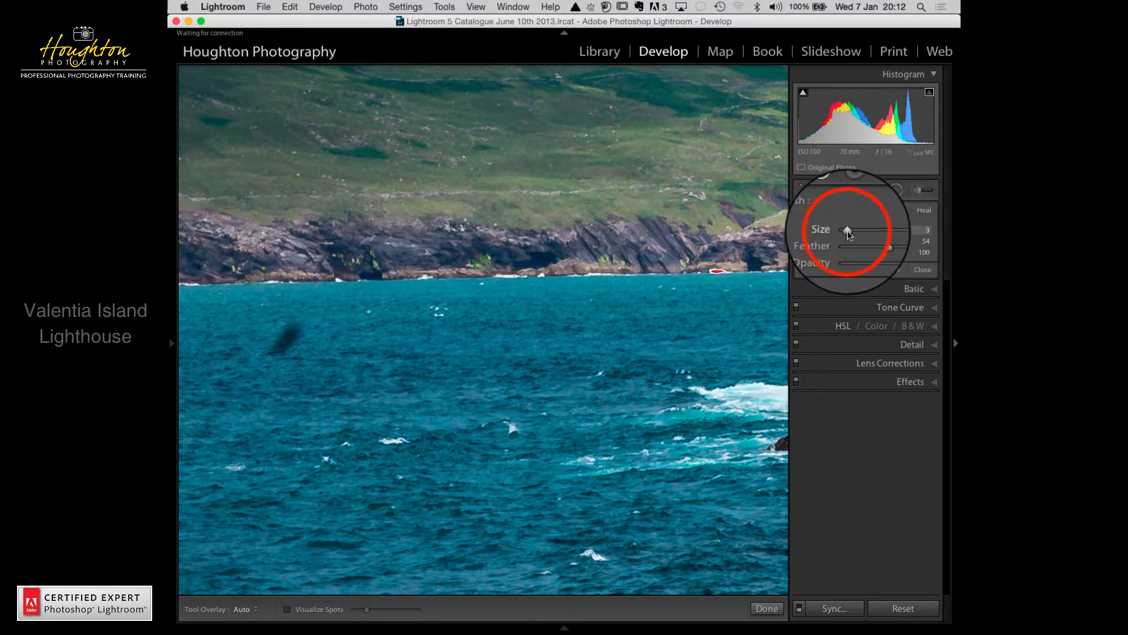
{"action": "left_click_drag", "start_coordinate": [848, 233], "coordinate": [859, 232]}
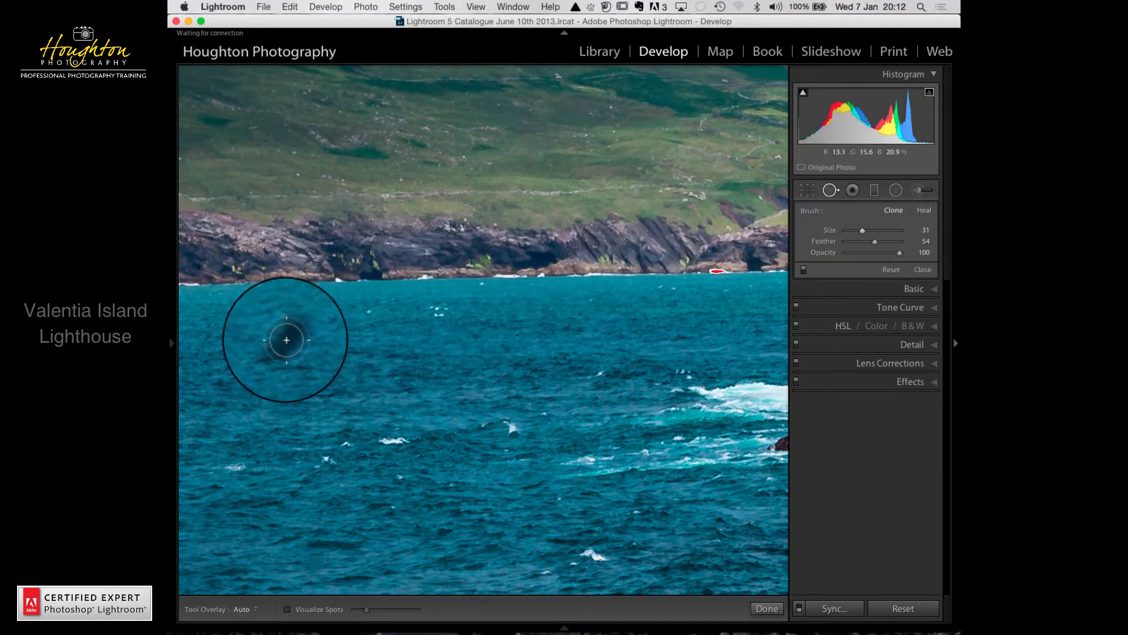
{"action": "scroll", "coordinate": [286, 340], "scroll_direction": "up", "scroll_amount": 3}
{"action": "scroll", "coordinate": [286, 340], "scroll_direction": "up", "scroll_amount": 5}
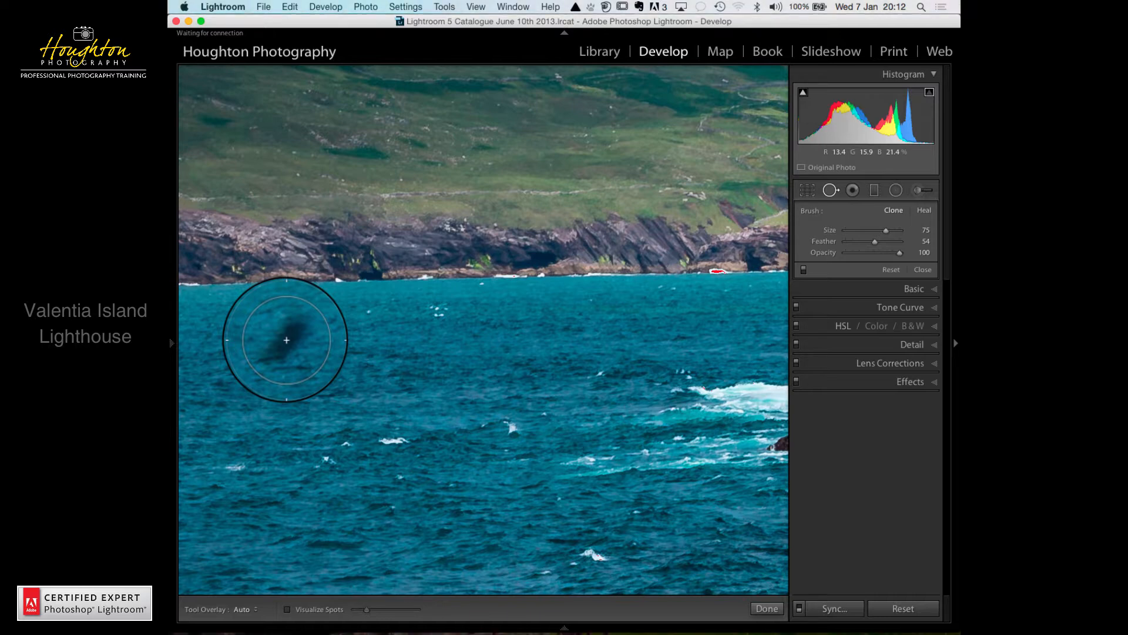
- Clone out the dark mark in the sea, trying source areas on a lower wave, beside it, at the coastline, and in open water
{"action": "left_click", "coordinate": [286, 338]}
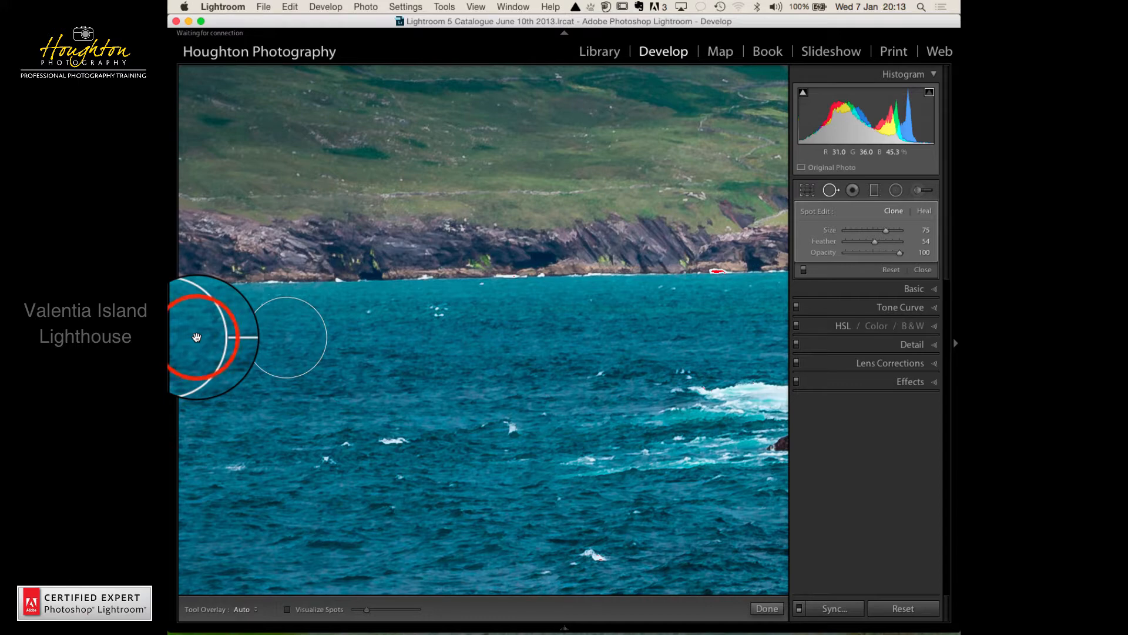
{"action": "left_click_drag", "start_coordinate": [197, 336], "coordinate": [251, 466]}
{"action": "left_click", "coordinate": [255, 466]}
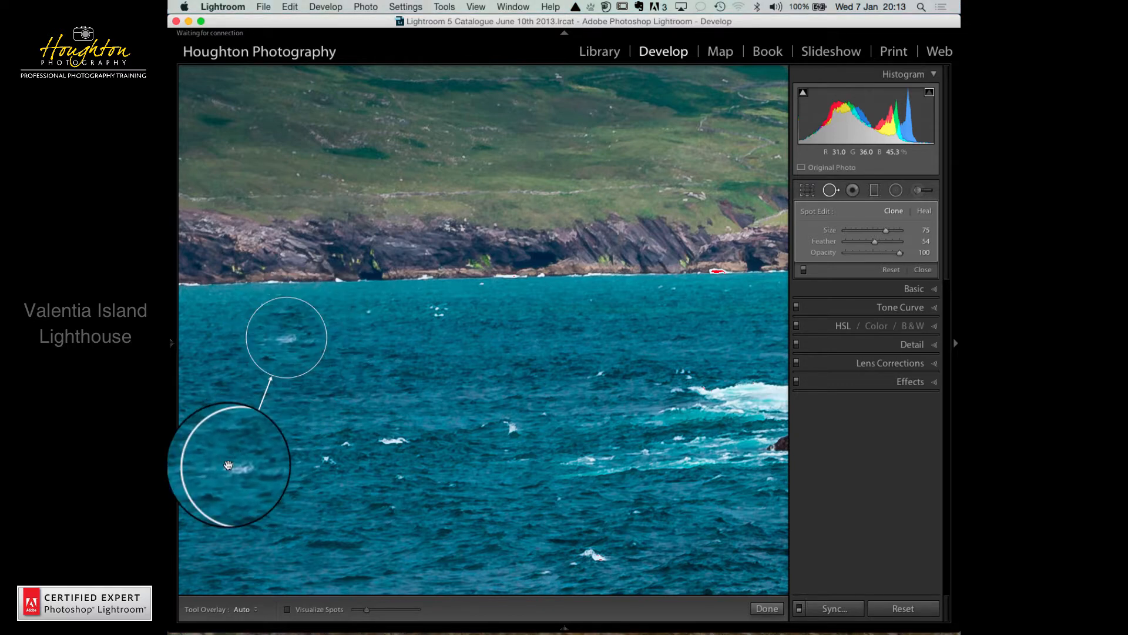
{"action": "left_click_drag", "start_coordinate": [234, 462], "coordinate": [200, 336]}
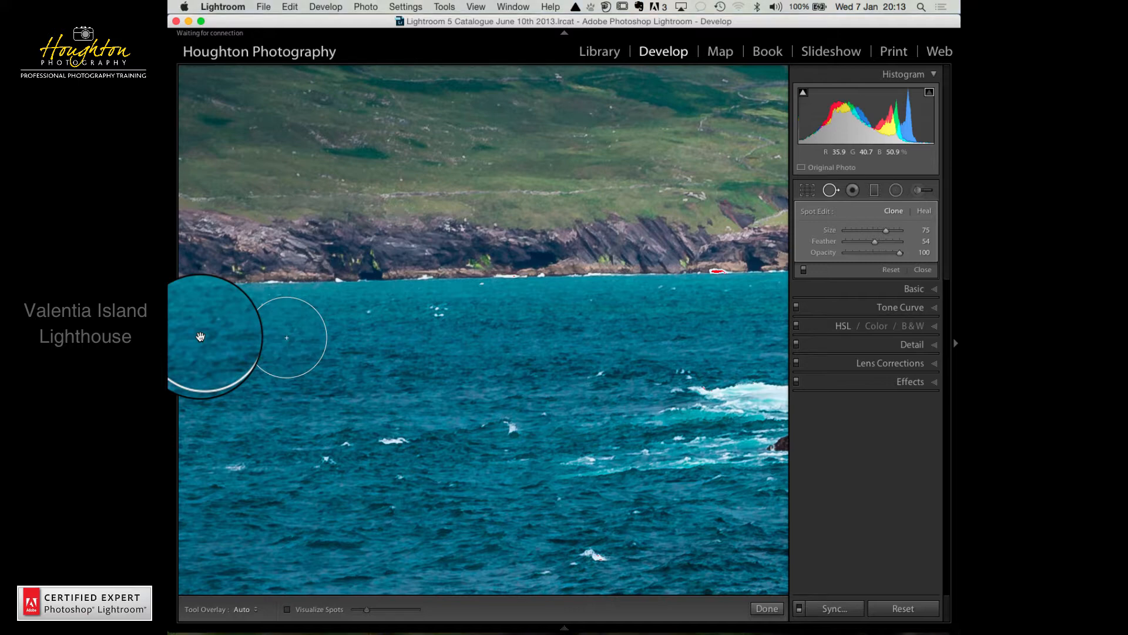
{"action": "mouse_move", "coordinate": [201, 337]}
{"action": "left_mouse_down"}
{"action": "mouse_move", "coordinate": [332, 277]}
{"action": "mouse_move", "coordinate": [395, 262]}
{"action": "mouse_move", "coordinate": [401, 276]}
{"action": "left_mouse_up"}
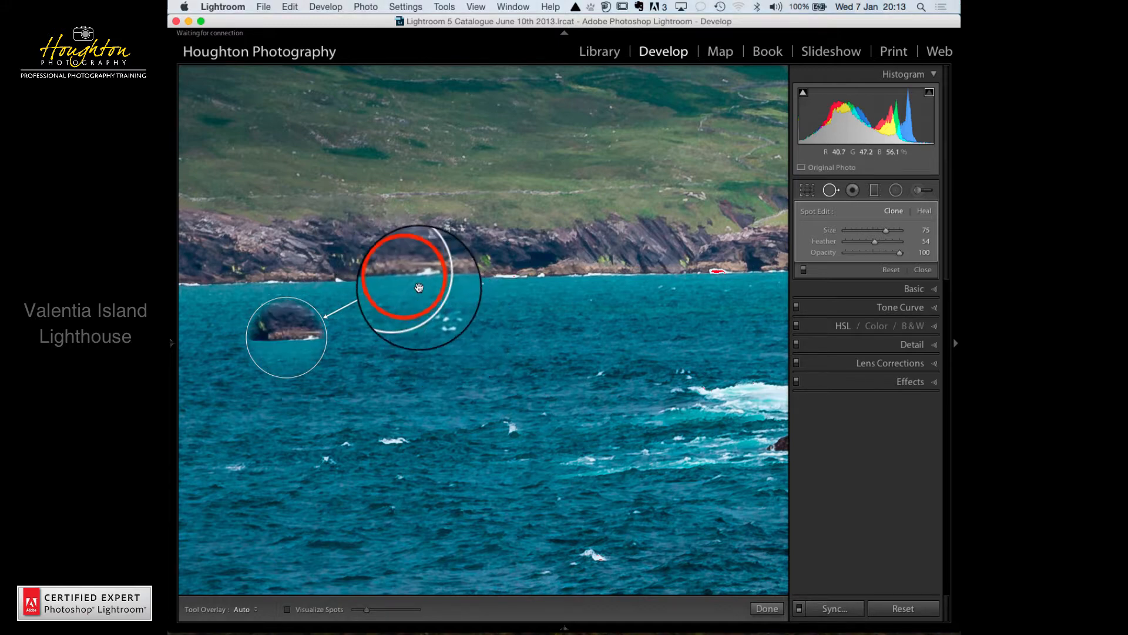
{"action": "mouse_move", "coordinate": [410, 280]}
{"action": "left_mouse_down"}
{"action": "mouse_move", "coordinate": [373, 315]}
{"action": "mouse_move", "coordinate": [388, 332]}
{"action": "mouse_move", "coordinate": [504, 337]}
{"action": "left_mouse_up"}
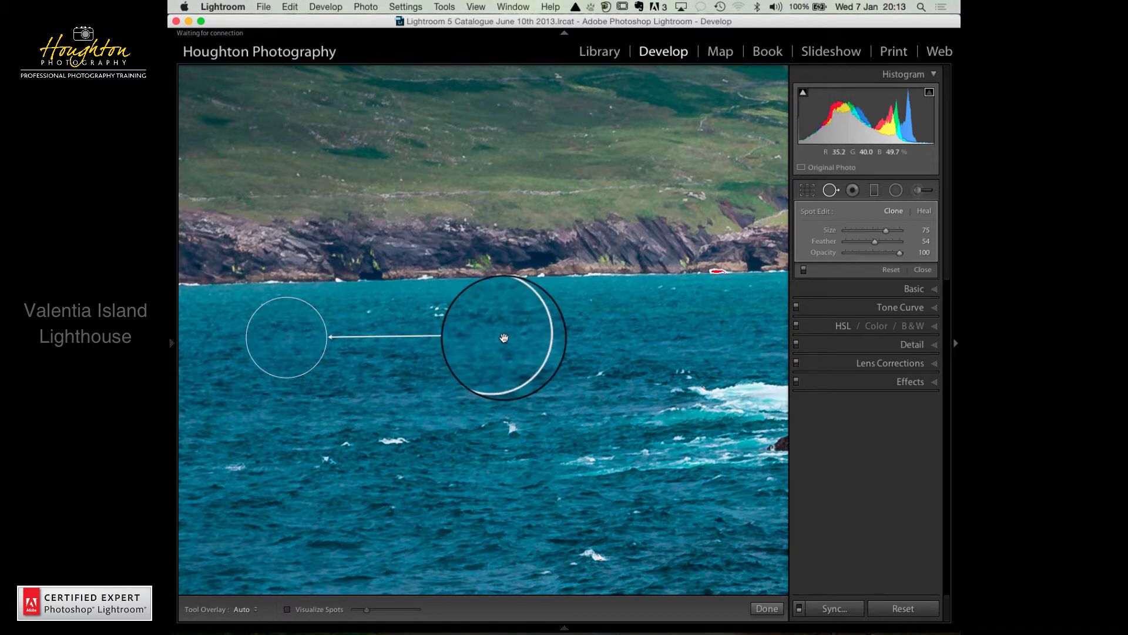
- Try the whitecaps as the clone source, settle on clear water beyond them, and close Spot Removal
{"action": "mouse_move", "coordinate": [505, 338]}
{"action": "left_mouse_down"}
{"action": "mouse_move", "coordinate": [287, 333]}
{"action": "mouse_move", "coordinate": [322, 306]}
{"action": "mouse_move", "coordinate": [511, 339]}
{"action": "mouse_move", "coordinate": [499, 318]}
{"action": "mouse_move", "coordinate": [496, 330]}
{"action": "mouse_move", "coordinate": [300, 323]}
{"action": "mouse_move", "coordinate": [448, 335]}
{"action": "mouse_move", "coordinate": [436, 305]}
{"action": "mouse_move", "coordinate": [383, 297]}
{"action": "mouse_move", "coordinate": [368, 311]}
{"action": "mouse_move", "coordinate": [549, 337]}
{"action": "mouse_move", "coordinate": [440, 323]}
{"action": "mouse_move", "coordinate": [434, 301]}
{"action": "mouse_move", "coordinate": [445, 328]}
{"action": "mouse_move", "coordinate": [437, 297]}
{"action": "mouse_move", "coordinate": [443, 325]}
{"action": "left_mouse_up"}
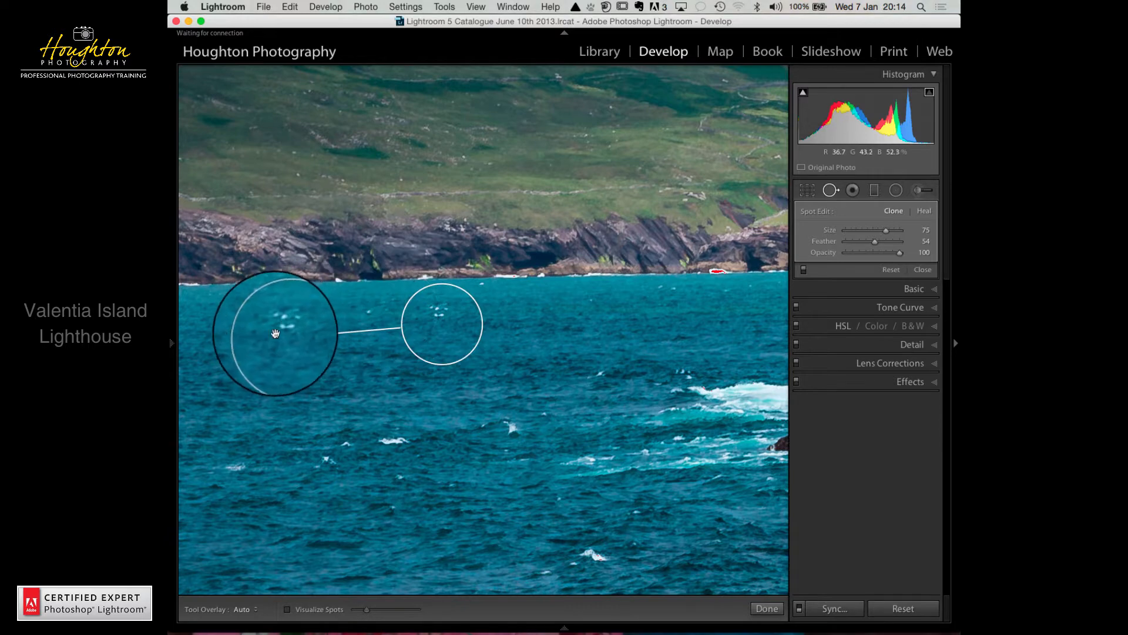
{"action": "mouse_move", "coordinate": [281, 331]}
{"action": "left_mouse_down"}
{"action": "mouse_move", "coordinate": [453, 307]}
{"action": "mouse_move", "coordinate": [511, 327]}
{"action": "mouse_move", "coordinate": [525, 313]}
{"action": "left_mouse_up"}
{"action": "left_click_drag", "start_coordinate": [275, 322], "coordinate": [280, 335]}
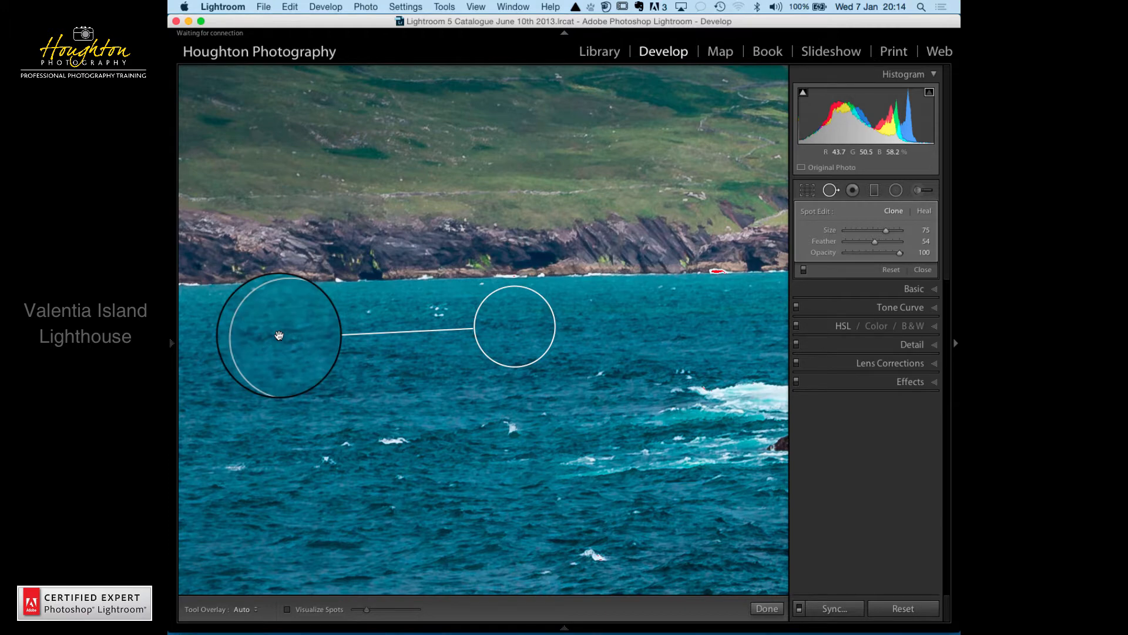
{"action": "left_click_drag", "start_coordinate": [279, 335], "coordinate": [287, 336]}
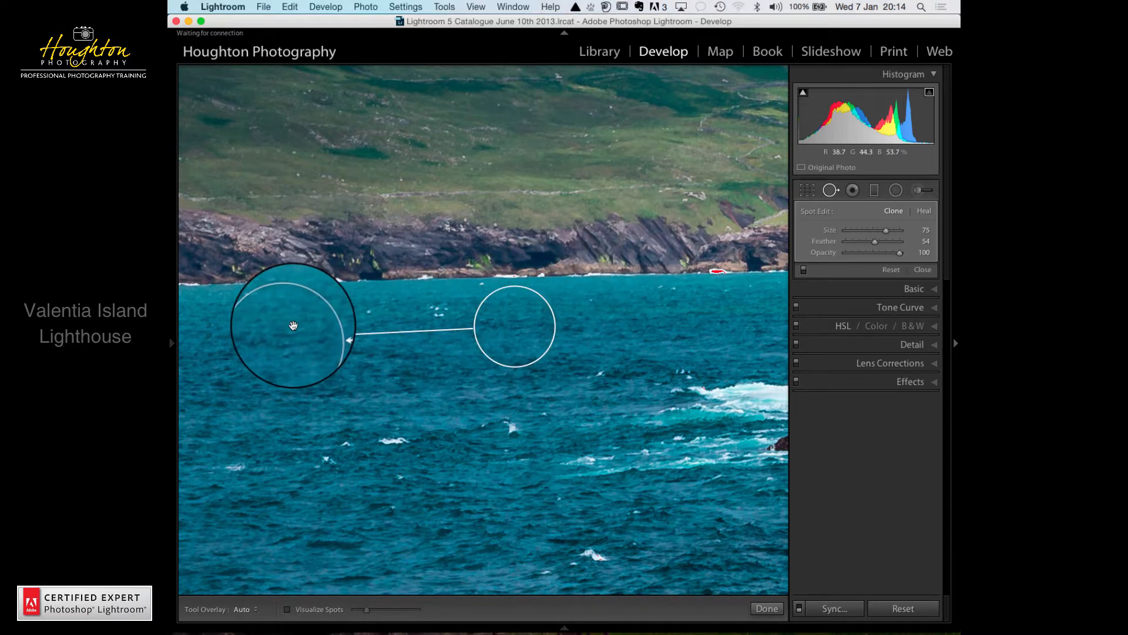
{"action": "left_click", "coordinate": [832, 191]}
- Reopen Spot Removal on the whole photo, turn on Visualize Spots, and raise its threshold to moderately above the default
{"action": "left_click", "coordinate": [490, 352]}
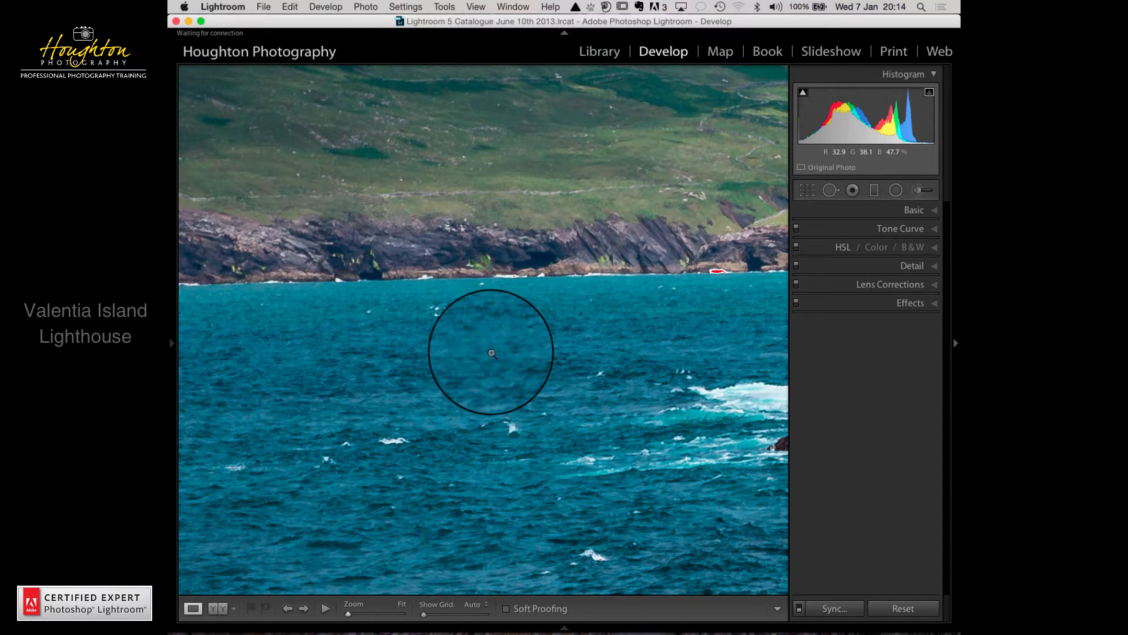
{"action": "left_click", "coordinate": [433, 312]}
{"action": "left_click", "coordinate": [447, 317]}
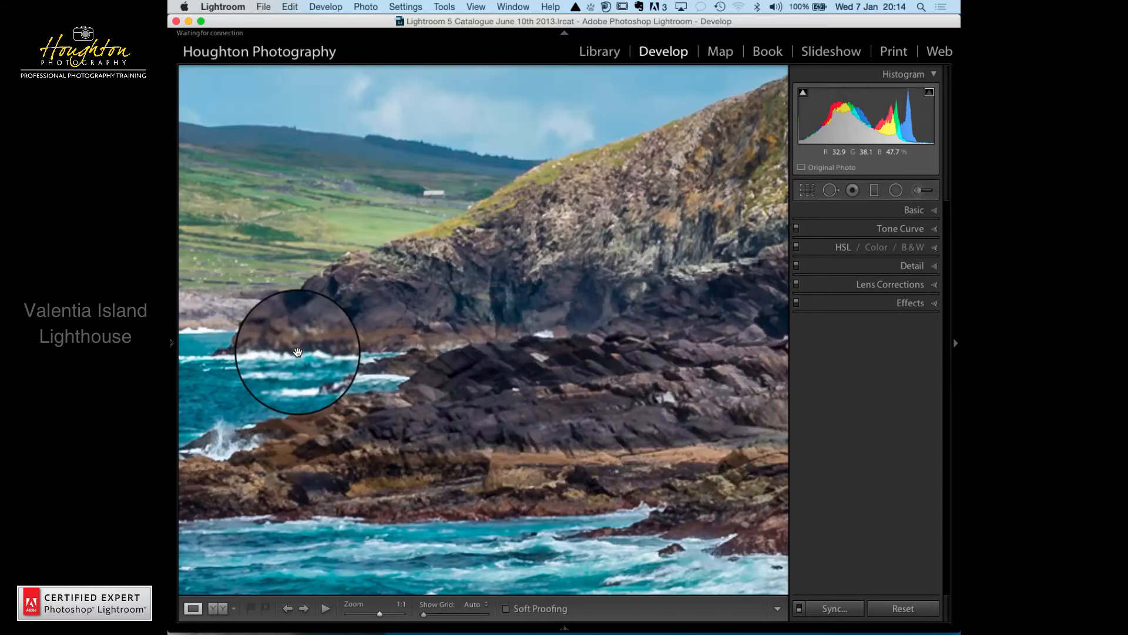
{"action": "left_click", "coordinate": [333, 345]}
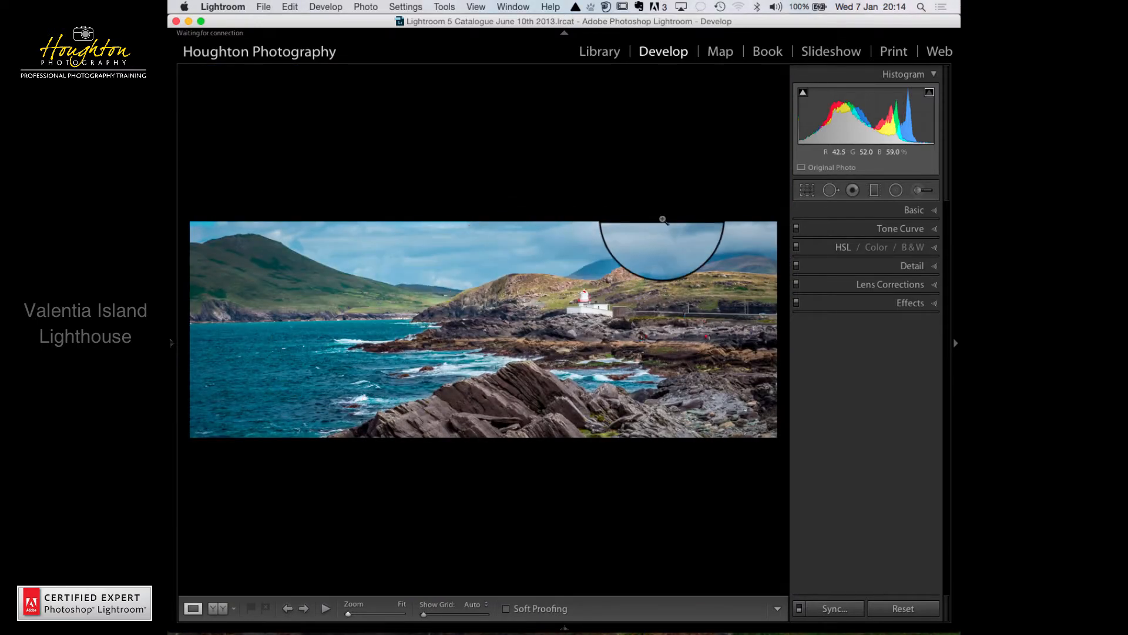
{"action": "left_click", "coordinate": [831, 189]}
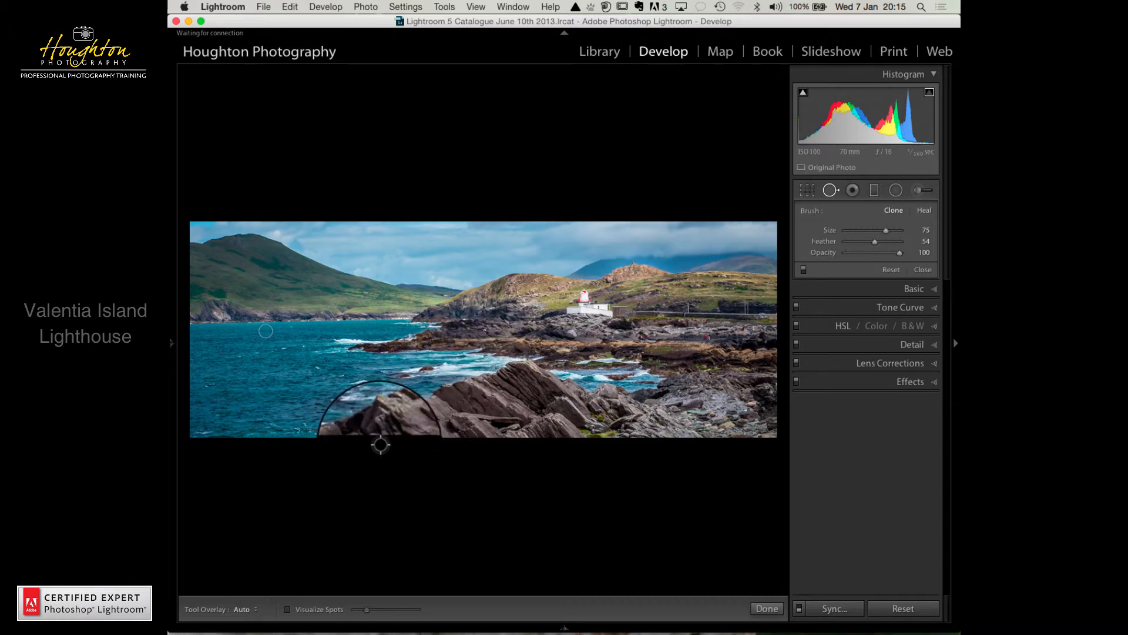
{"action": "left_click", "coordinate": [286, 607]}
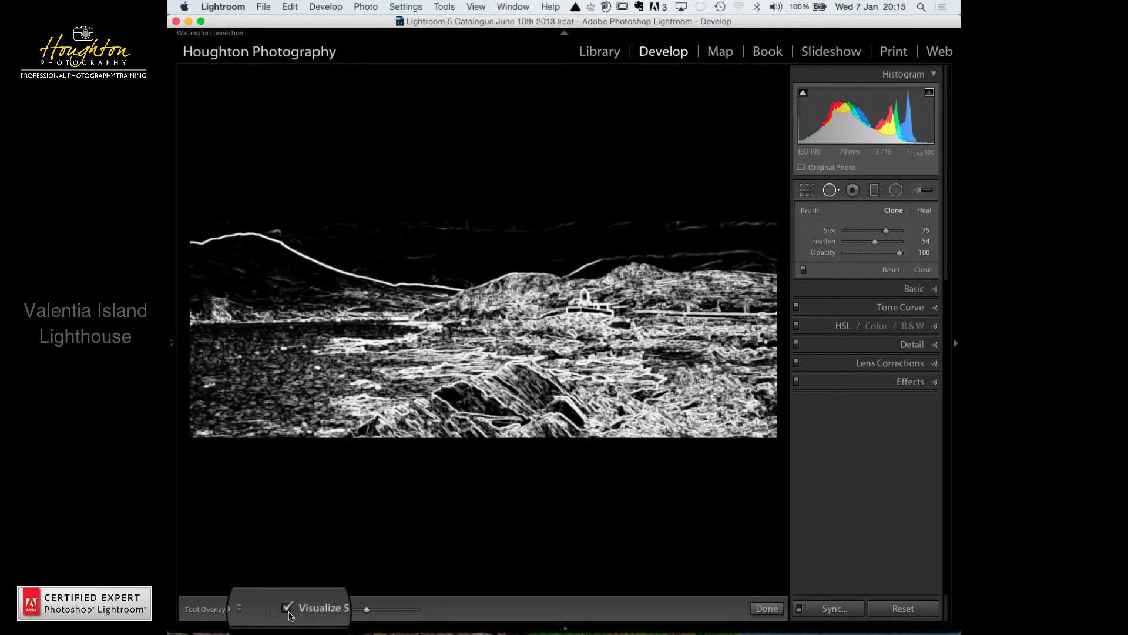
{"action": "left_click", "coordinate": [367, 610]}
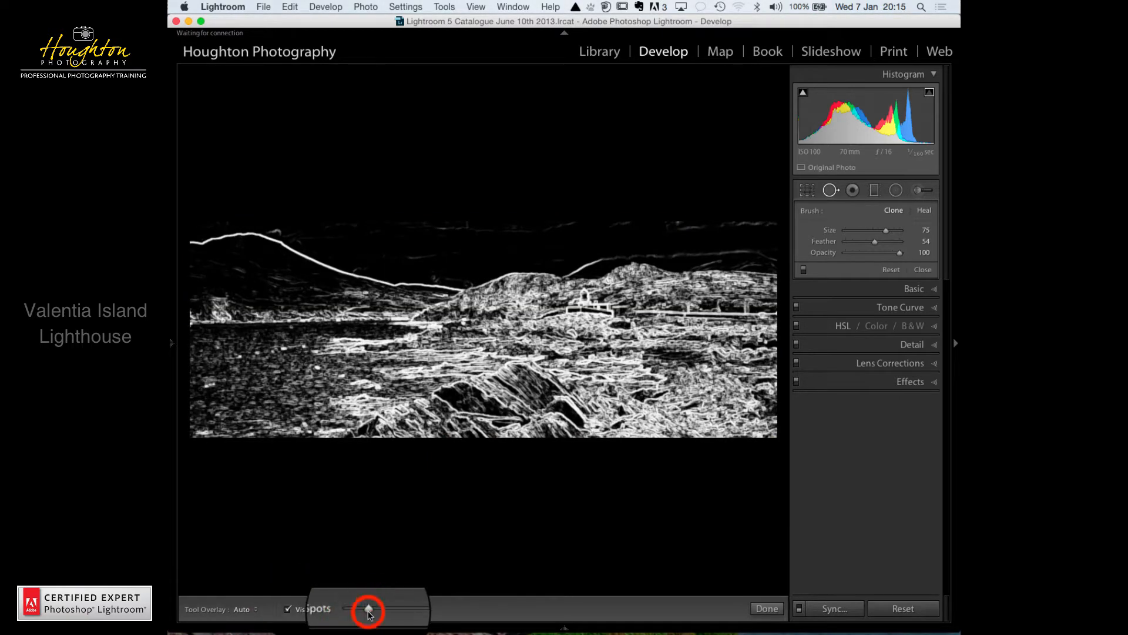
{"action": "left_click_drag", "start_coordinate": [369, 614], "coordinate": [404, 601]}
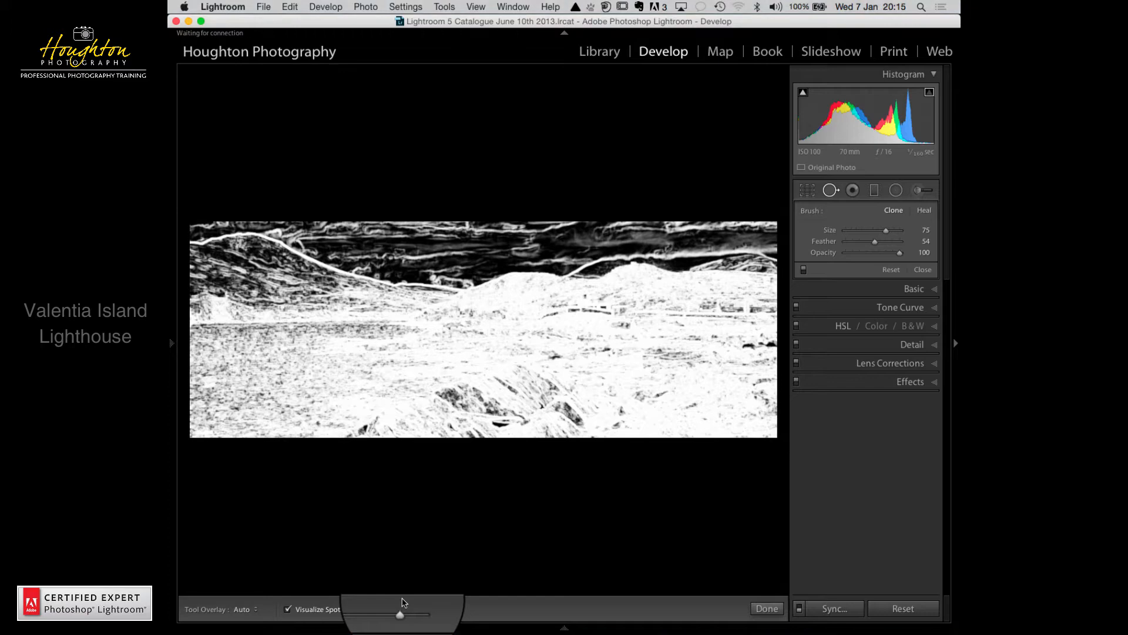
{"action": "mouse_move", "coordinate": [404, 603]}
{"action": "left_mouse_down"}
{"action": "mouse_move", "coordinate": [370, 607]}
{"action": "mouse_move", "coordinate": [380, 604]}
{"action": "mouse_move", "coordinate": [379, 620]}
{"action": "mouse_move", "coordinate": [367, 607]}
{"action": "mouse_move", "coordinate": [385, 613]}
{"action": "left_mouse_up"}
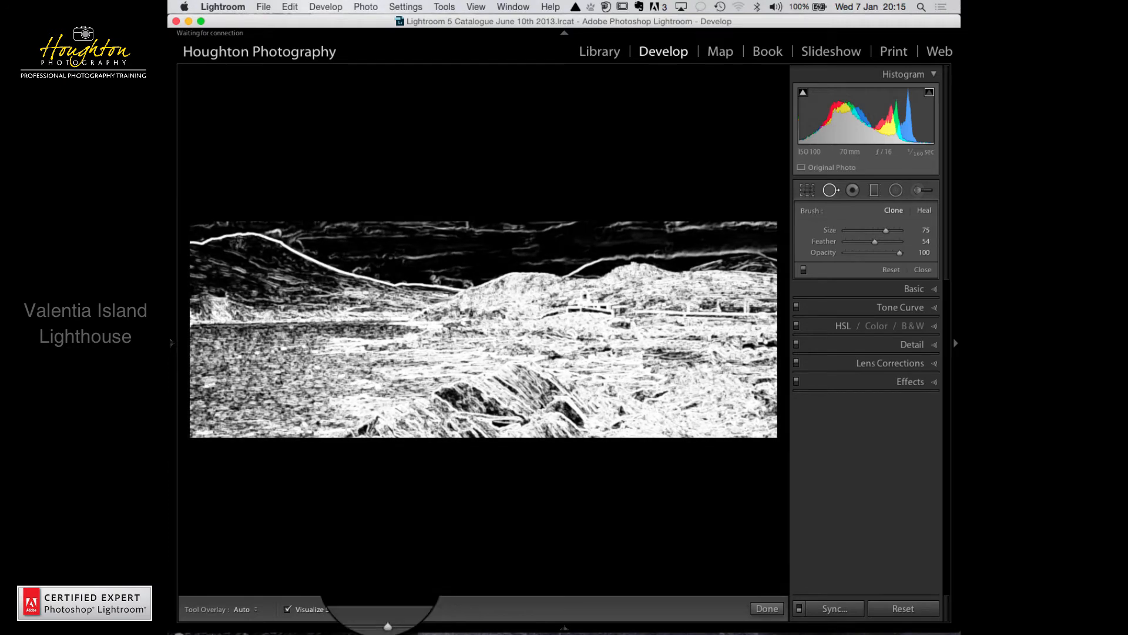
- Clone a Size 77 spot in the sky above the distant hills, comparing the photo with Visualize Spots off and on
{"action": "left_click_drag", "start_coordinate": [460, 294], "coordinate": [460, 267]}
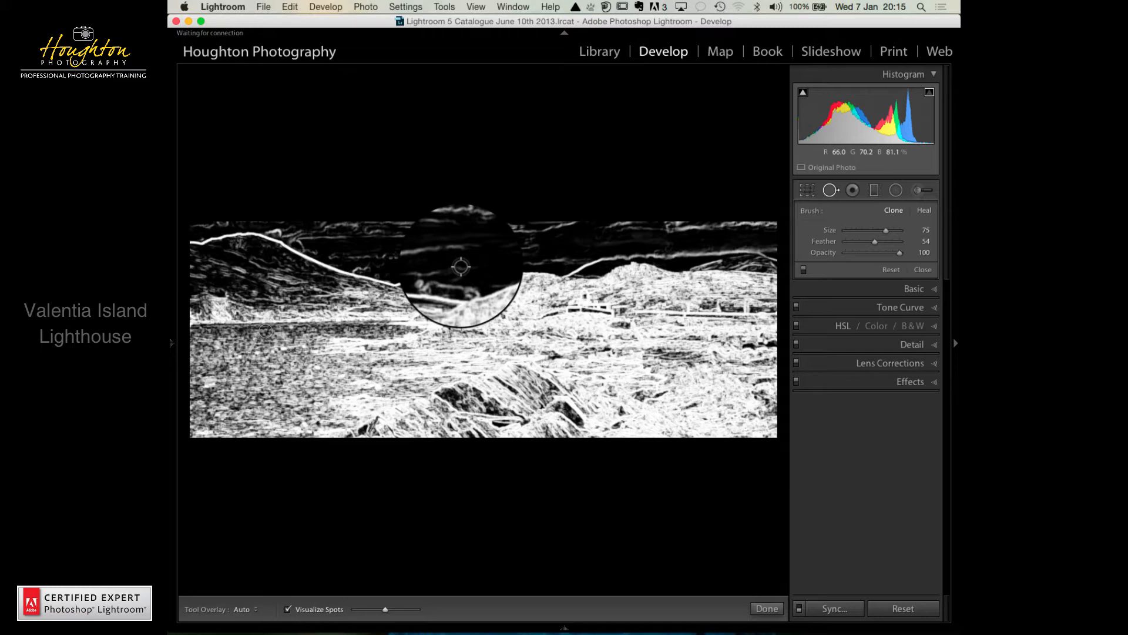
{"action": "mouse_move", "coordinate": [461, 266]}
{"action": "left_mouse_down"}
{"action": "mouse_move", "coordinate": [423, 290]}
{"action": "mouse_move", "coordinate": [491, 241]}
{"action": "mouse_move", "coordinate": [517, 259]}
{"action": "mouse_move", "coordinate": [554, 256]}
{"action": "left_mouse_up"}
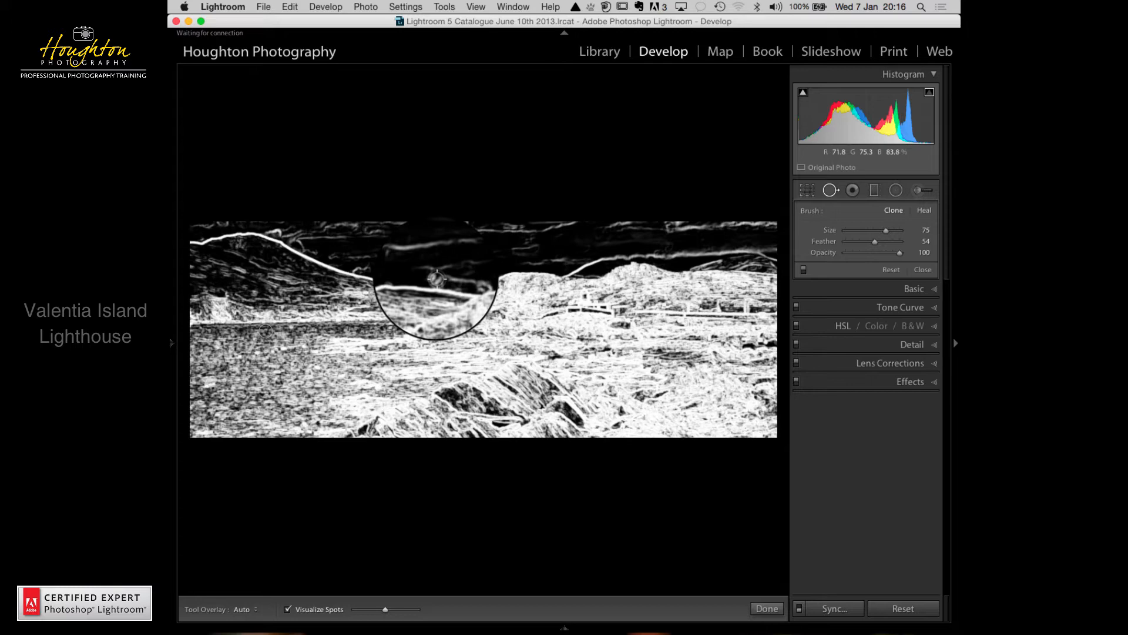
{"action": "left_click", "coordinate": [436, 278]}
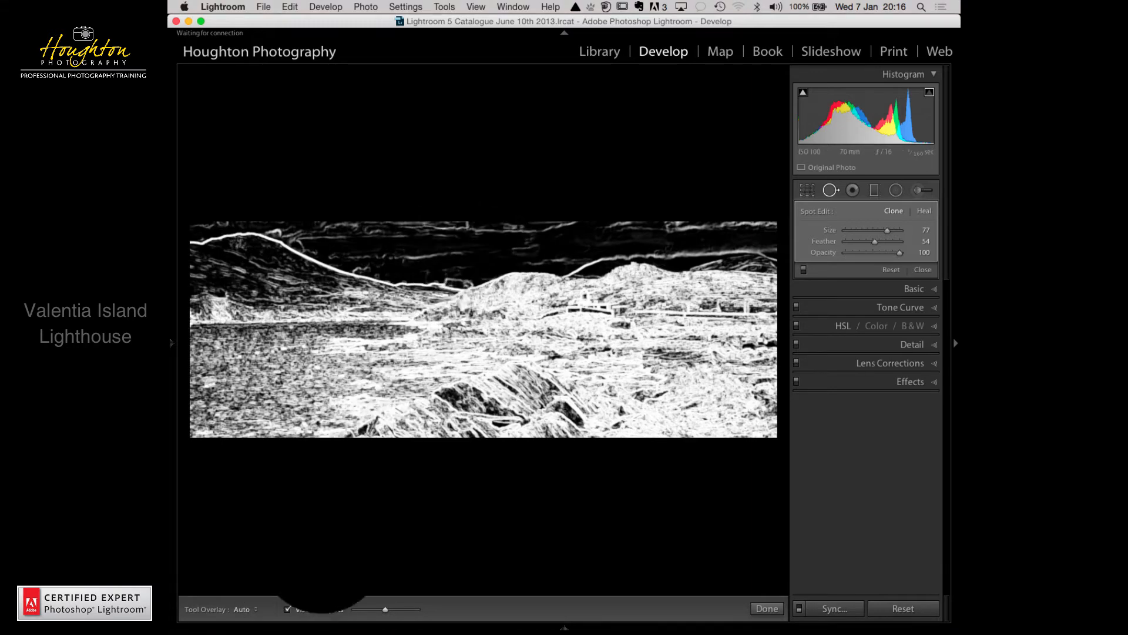
{"action": "left_click", "coordinate": [294, 608]}
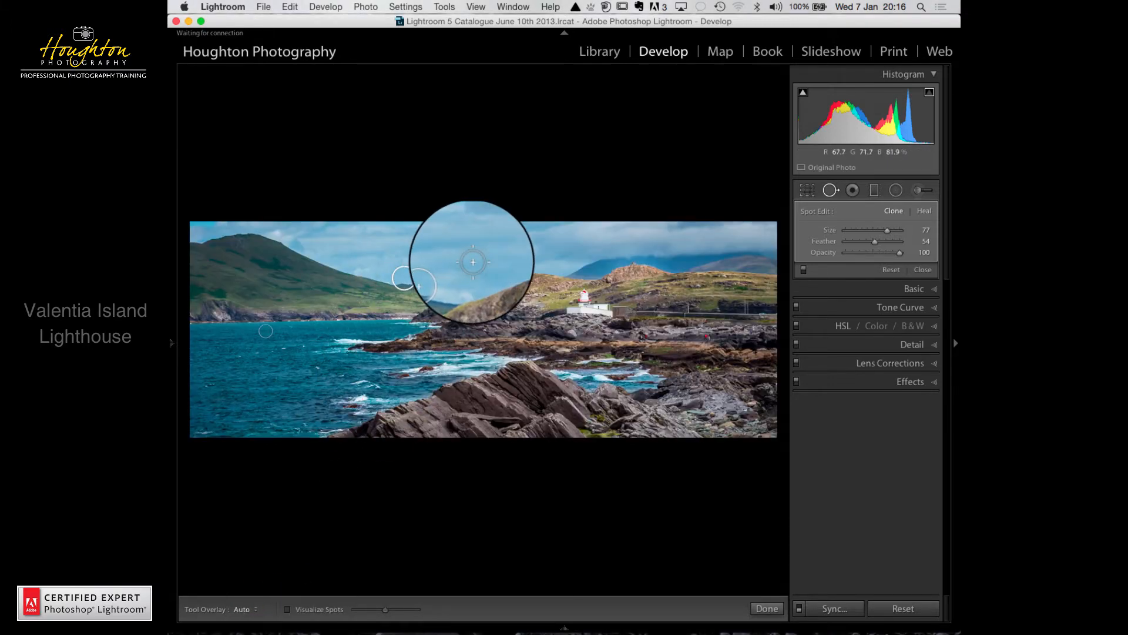
{"action": "left_click", "coordinate": [288, 609]}
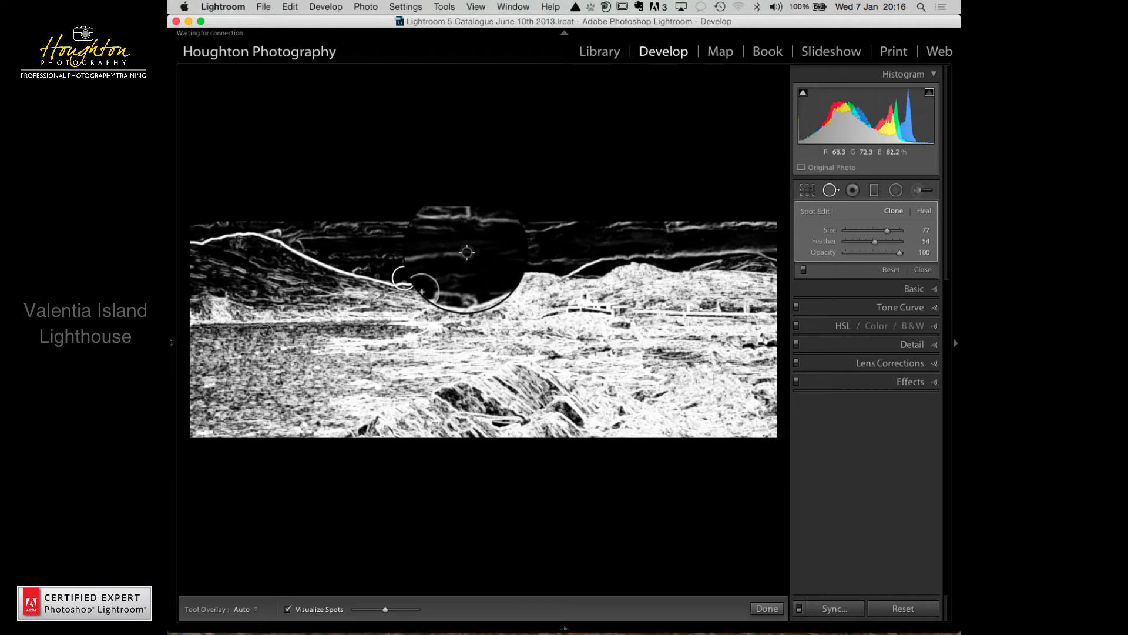
- Clone over a brushed Size 65 area in the sky above the distant hills, turn off Visualize Spots, and close Spot Removal
{"action": "left_click", "coordinate": [467, 253]}
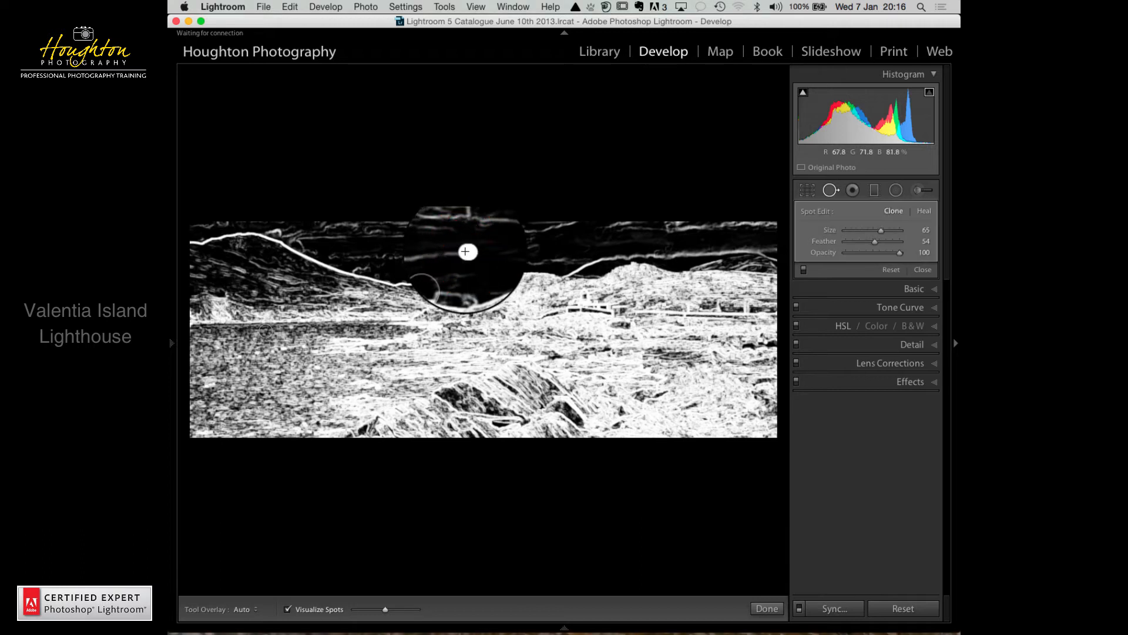
{"action": "mouse_move", "coordinate": [462, 251]}
{"action": "left_mouse_down"}
{"action": "mouse_move", "coordinate": [480, 254]}
{"action": "mouse_move", "coordinate": [426, 250]}
{"action": "left_mouse_up"}
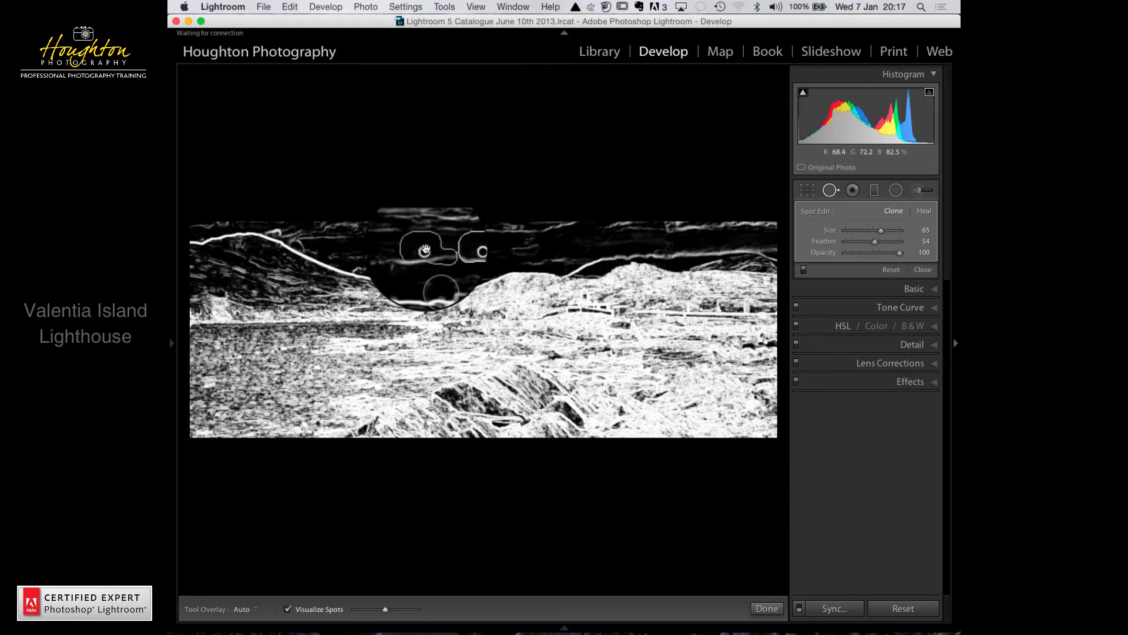
{"action": "left_click_drag", "start_coordinate": [424, 250], "coordinate": [463, 251]}
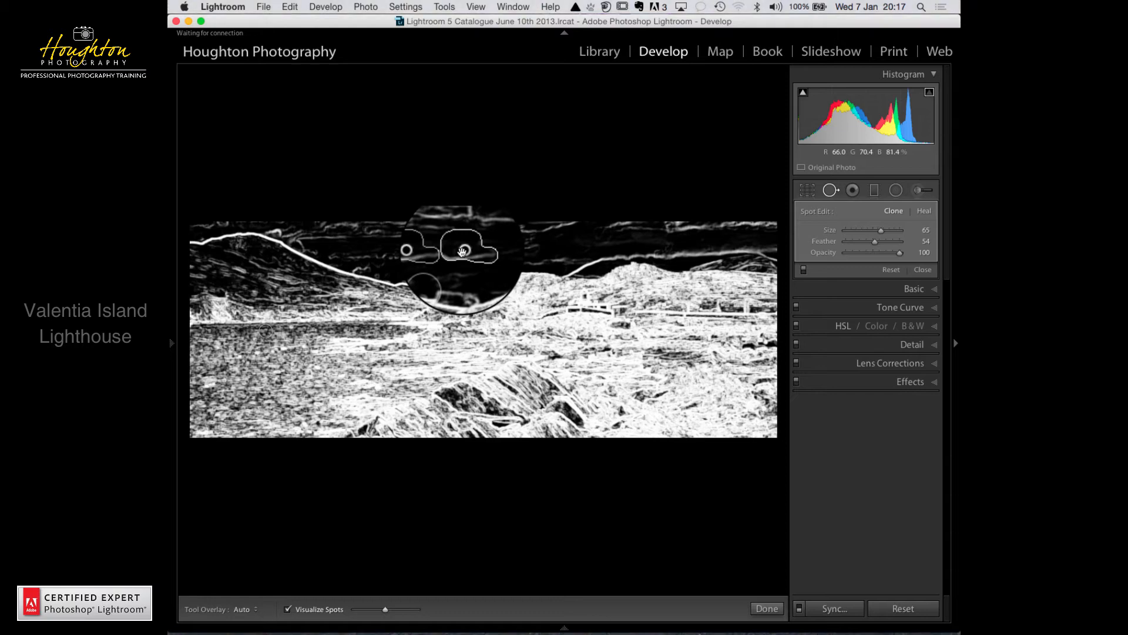
{"action": "left_click", "coordinate": [288, 609]}
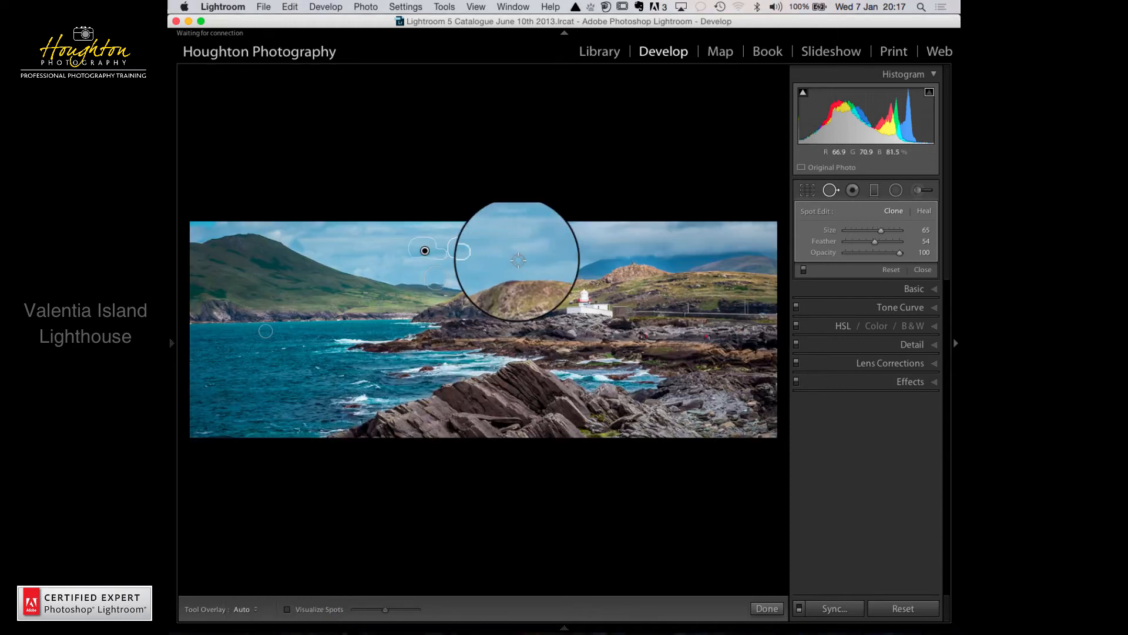
{"action": "left_click", "coordinate": [831, 190]}
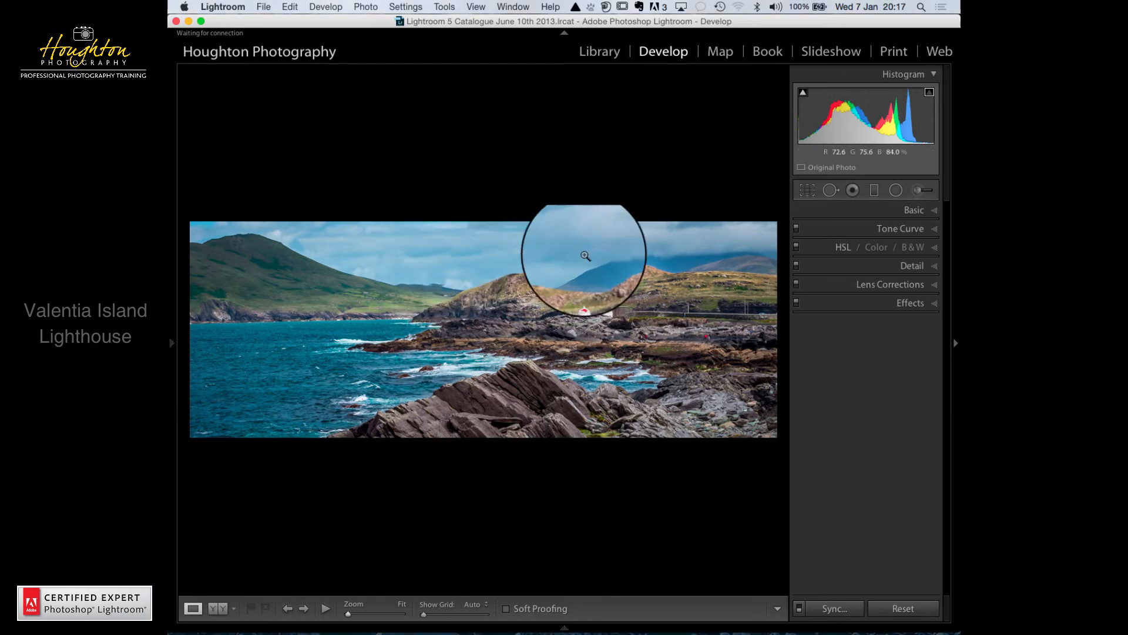
- Draw a Graduated Filter from the photo's upper edge down to the far waterline and set its Exposure to -1.01
{"action": "left_click", "coordinate": [874, 191]}
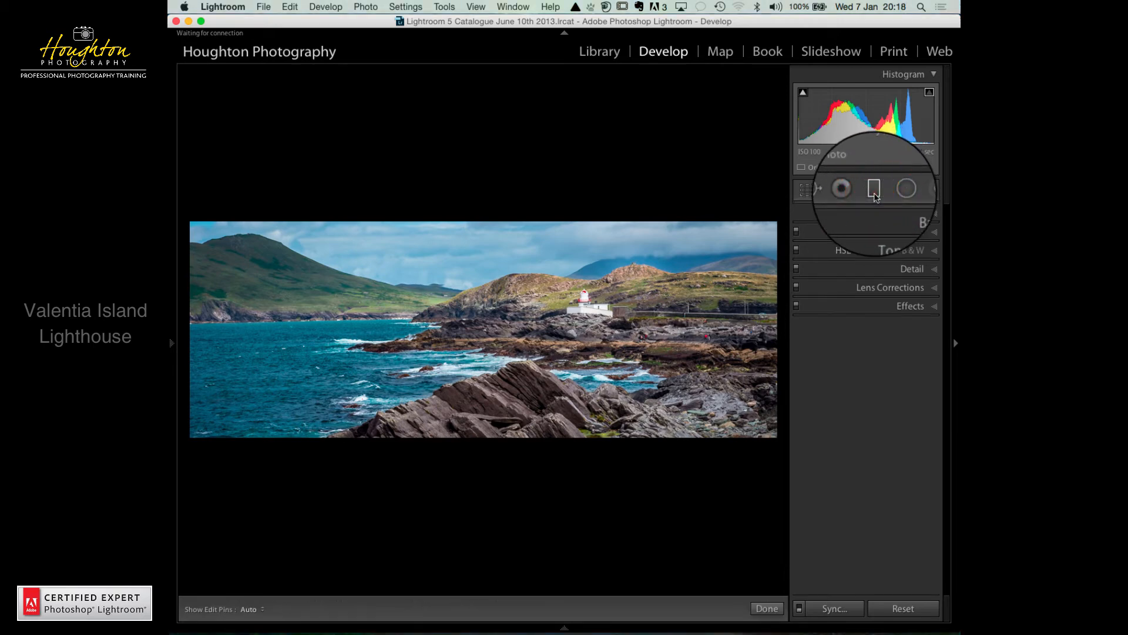
{"action": "left_click", "coordinate": [472, 220]}
{"action": "left_click_drag", "start_coordinate": [472, 220], "coordinate": [471, 323]}
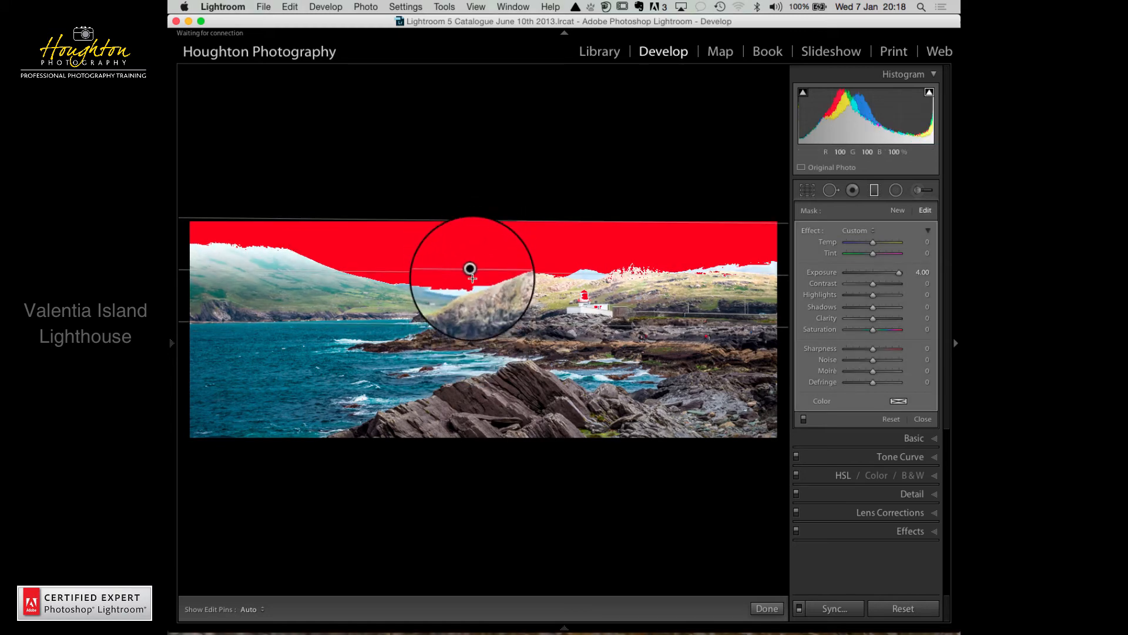
{"action": "left_click_drag", "start_coordinate": [904, 282], "coordinate": [867, 273]}
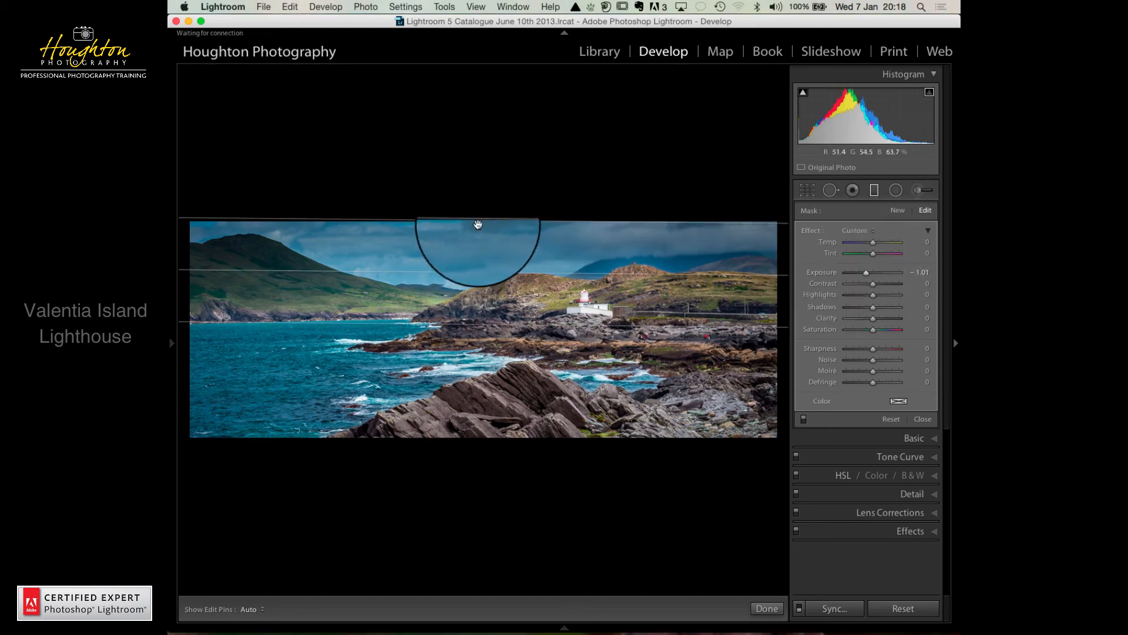
- Tighten the sky gradient slightly, try tilting it in both directions, and return it to nearly level with the horizon
{"action": "mouse_move", "coordinate": [469, 320]}
{"action": "left_mouse_down"}
{"action": "mouse_move", "coordinate": [467, 382]}
{"action": "mouse_move", "coordinate": [473, 305]}
{"action": "mouse_move", "coordinate": [469, 317]}
{"action": "left_mouse_up"}
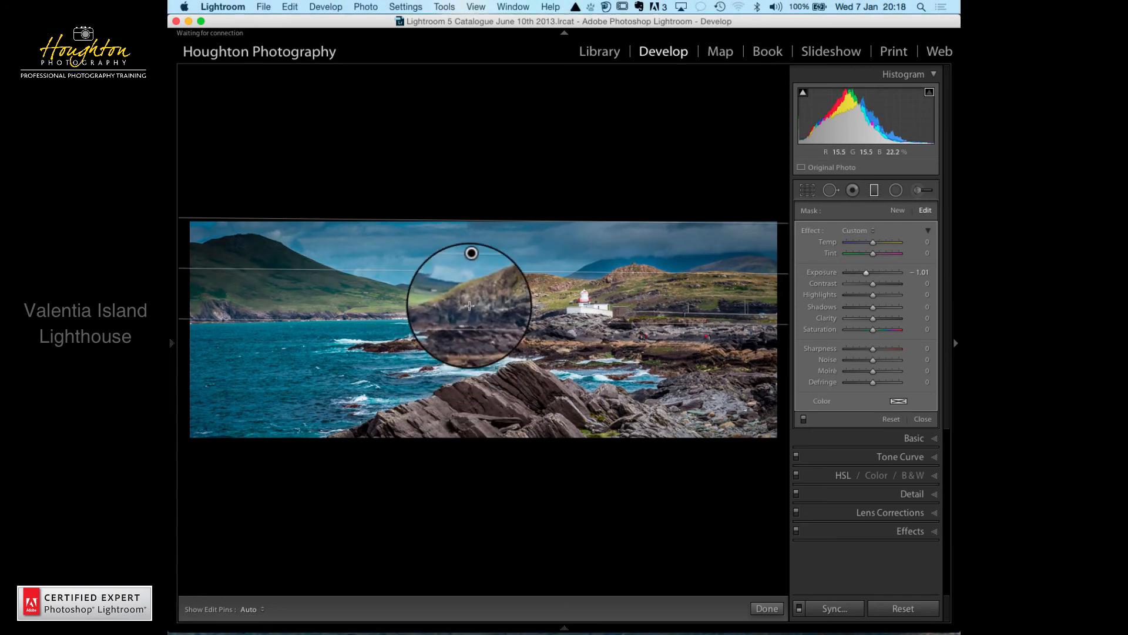
{"action": "left_click", "coordinate": [680, 277]}
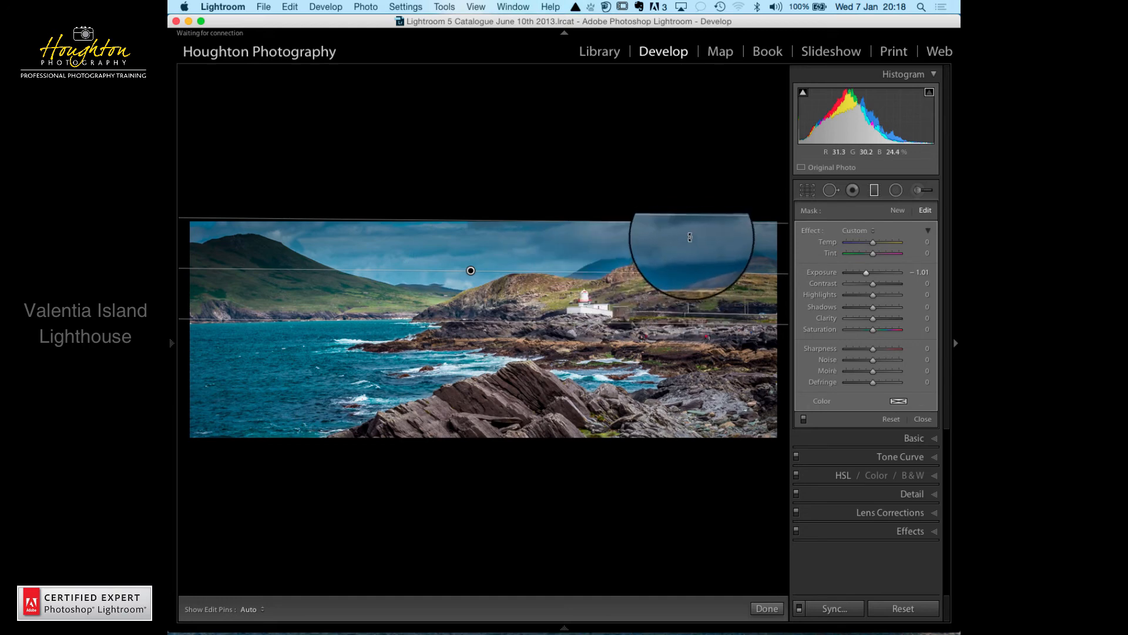
{"action": "mouse_move", "coordinate": [690, 237]}
{"action": "left_mouse_down"}
{"action": "mouse_move", "coordinate": [692, 189]}
{"action": "mouse_move", "coordinate": [695, 224]}
{"action": "left_mouse_up"}
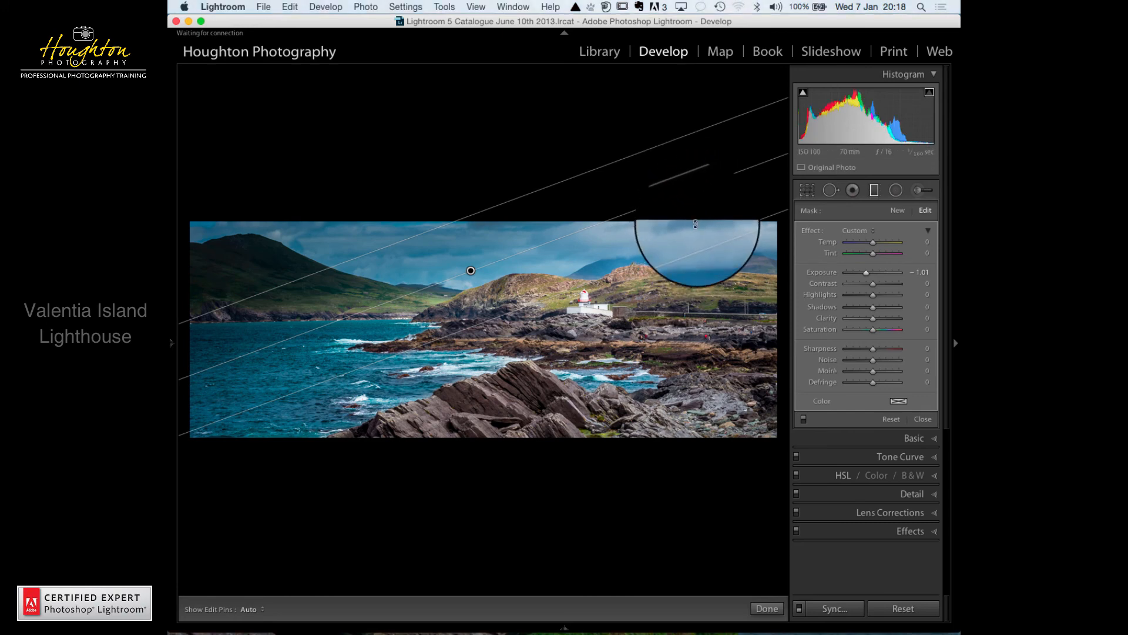
{"action": "left_click_drag", "start_coordinate": [695, 224], "coordinate": [695, 260]}
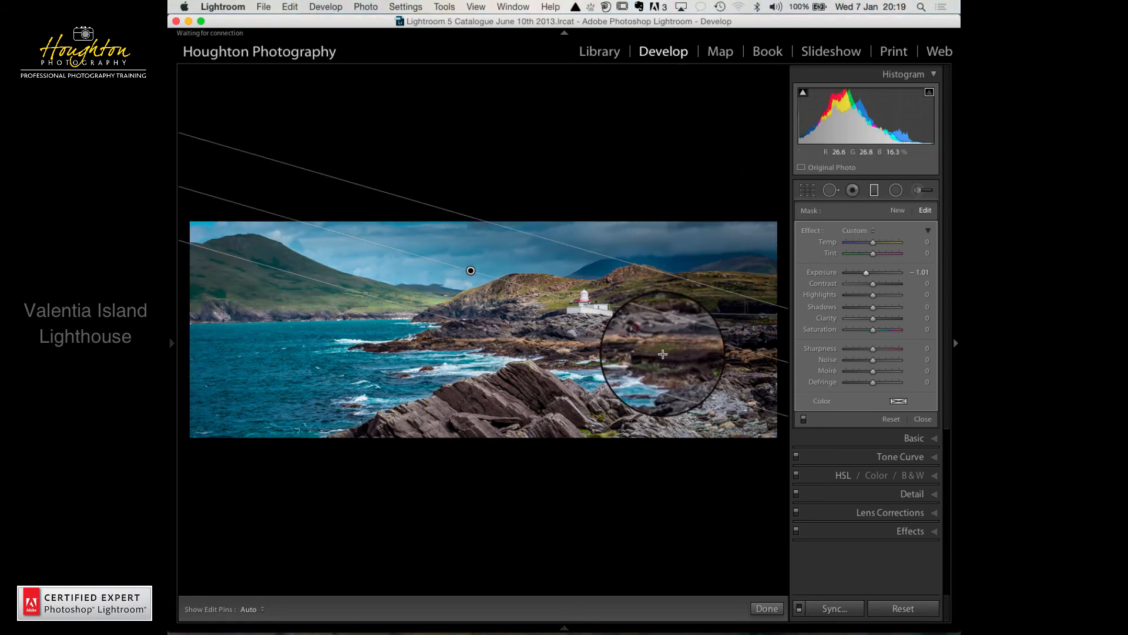
{"action": "key", "text": "shift"}
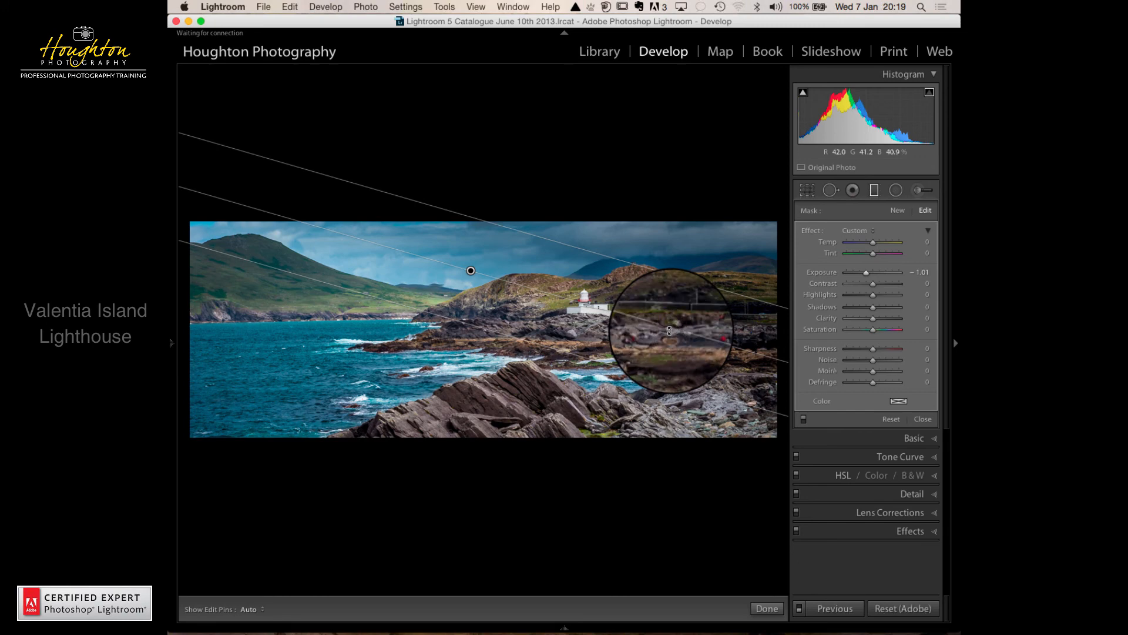
{"action": "mouse_move", "coordinate": [682, 296]}
{"action": "left_mouse_down"}
{"action": "mouse_move", "coordinate": [683, 283]}
{"action": "mouse_move", "coordinate": [690, 292]}
{"action": "left_mouse_up"}
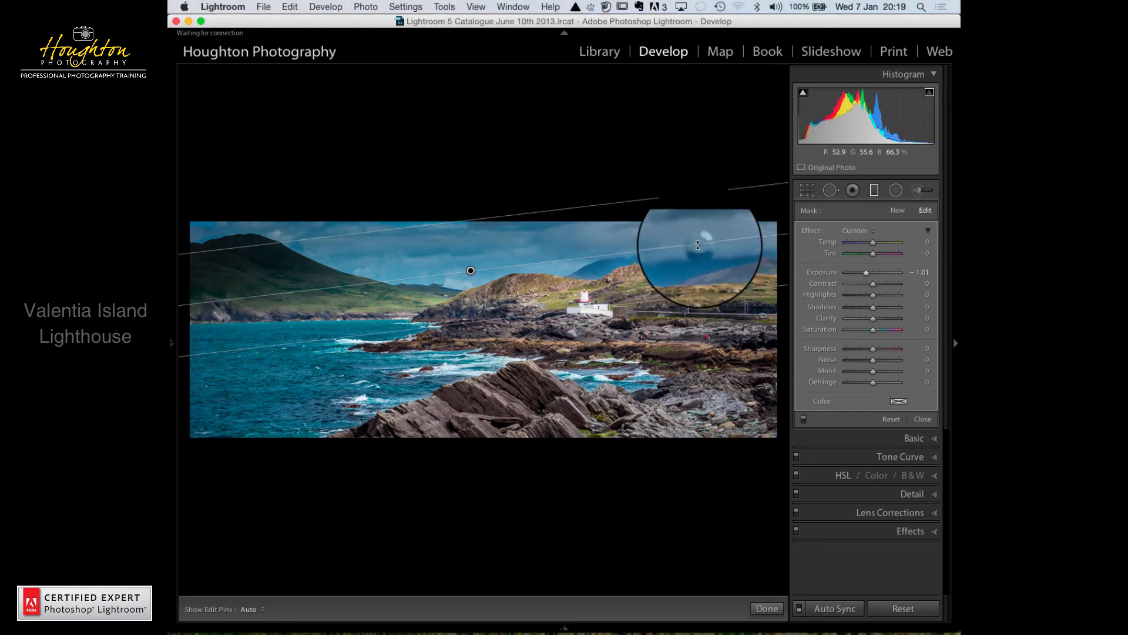
{"action": "left_click_drag", "start_coordinate": [698, 254], "coordinate": [698, 257]}
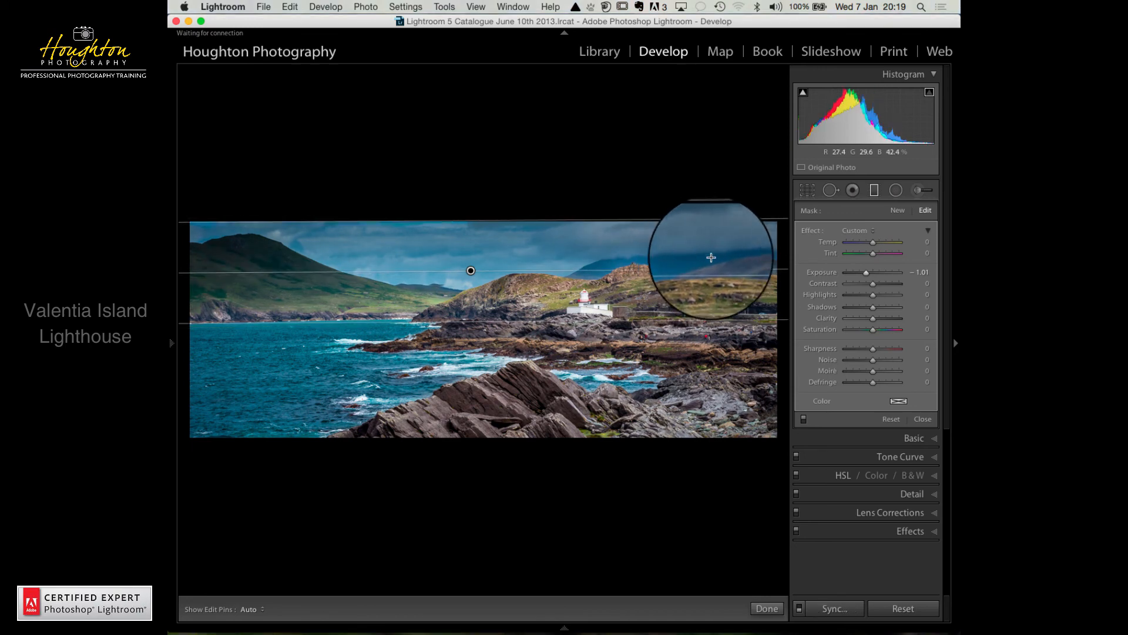
- Set the sky gradient's Exposure to -0.63 and compare the photo with the Graduated Filter switched off and on
{"action": "left_click", "coordinate": [867, 273]}
{"action": "left_click_drag", "start_coordinate": [867, 275], "coordinate": [869, 276]}
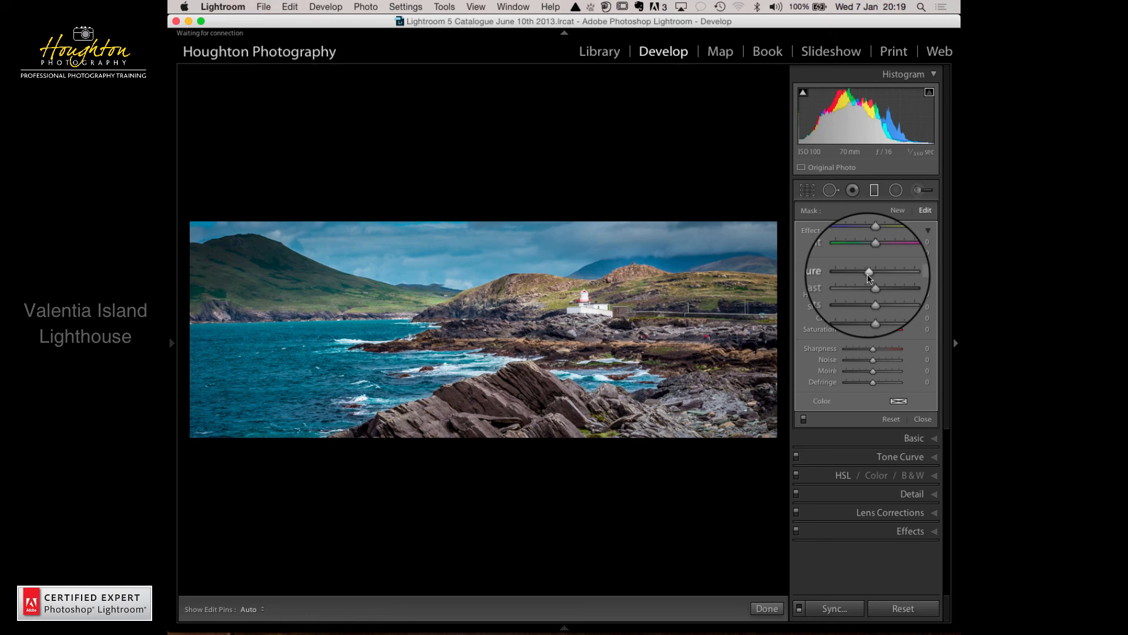
{"action": "left_click", "coordinate": [804, 418]}
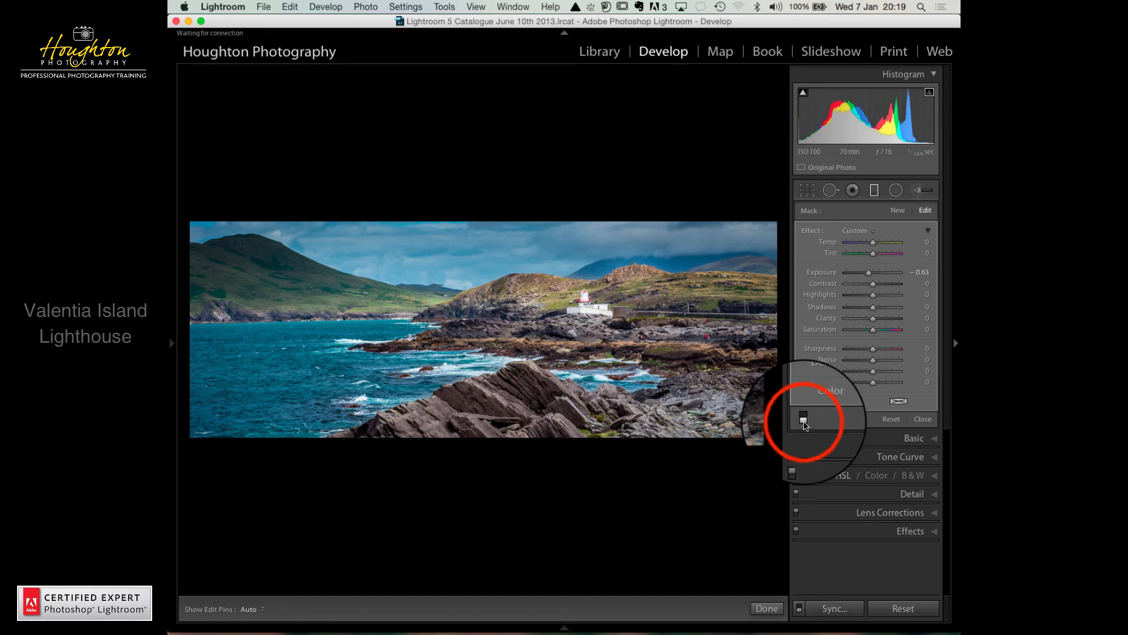
{"action": "left_click", "coordinate": [804, 418]}
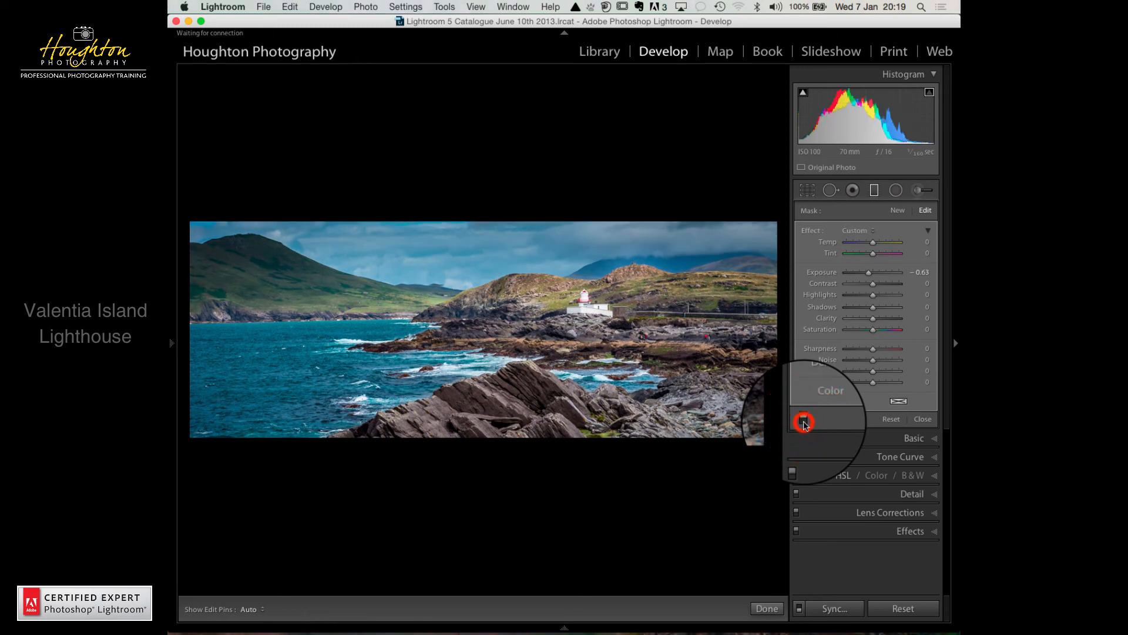
{"action": "left_click", "coordinate": [804, 419]}
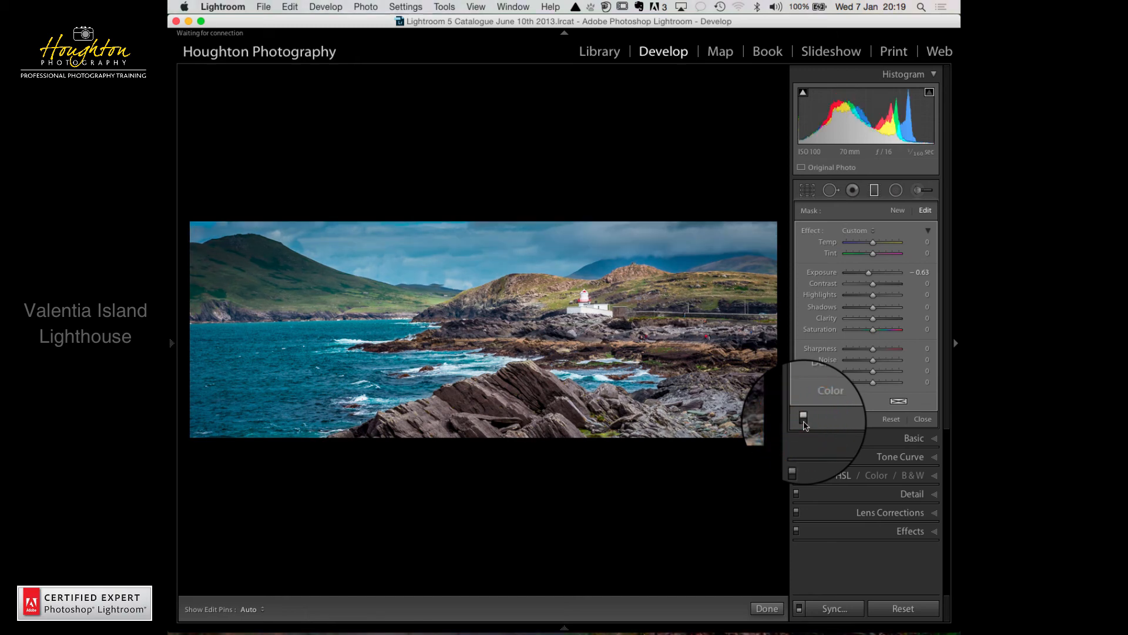
{"action": "left_click", "coordinate": [804, 419]}
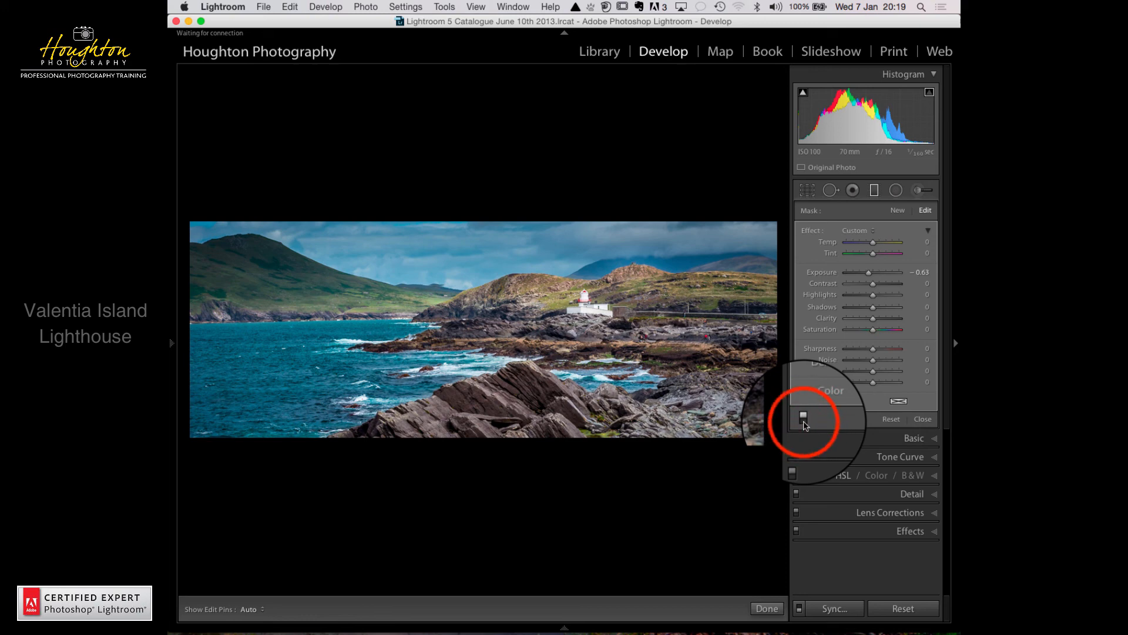